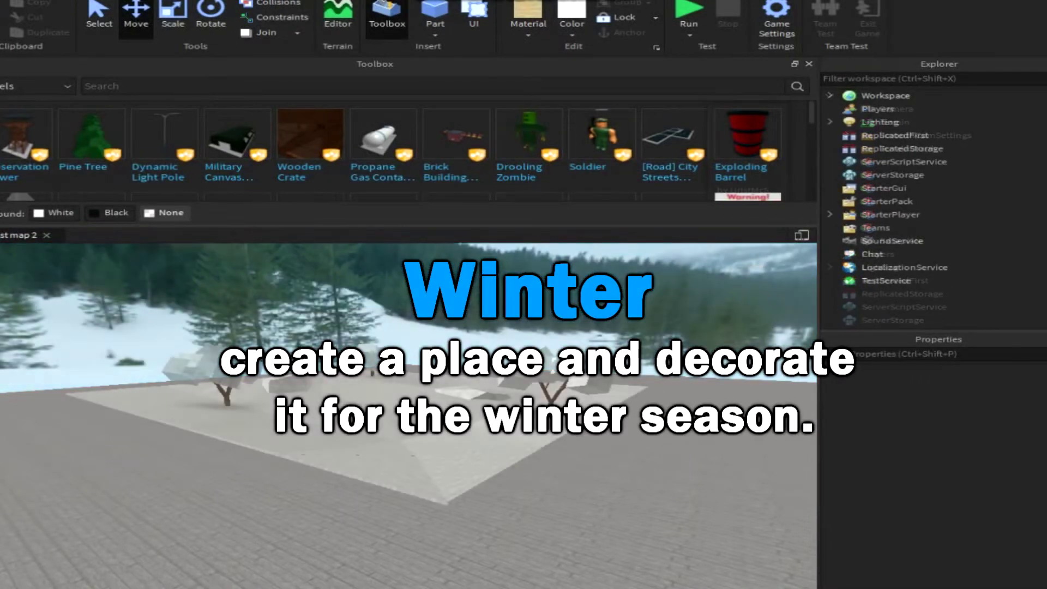
Insert a part on the baseplate near the snowy area and scale it into a wide, flat slab.
right_drag(417, 370, 437, 331)
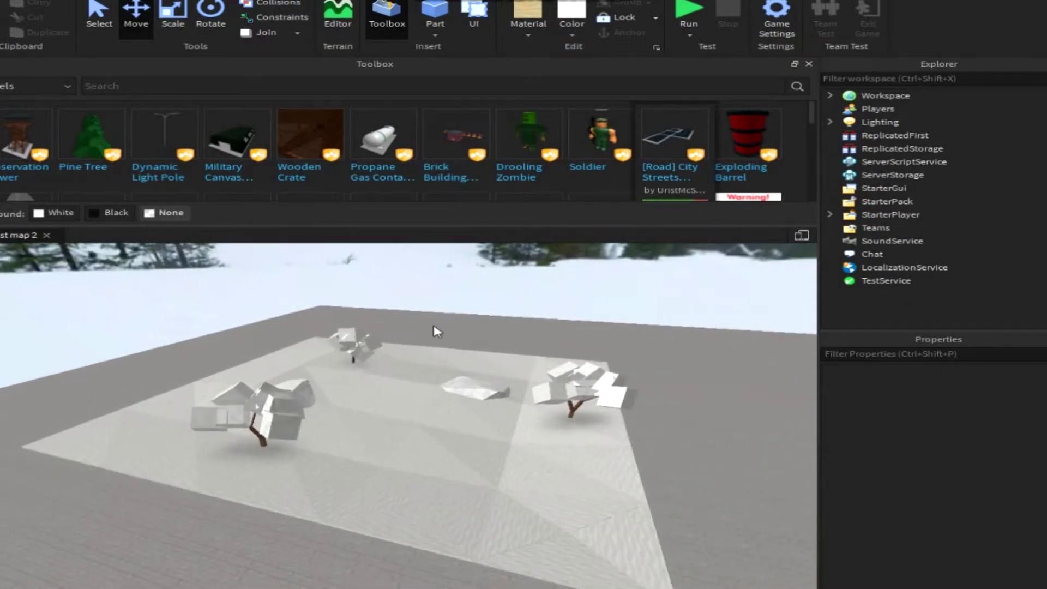
scroll(437, 331, up, 10)
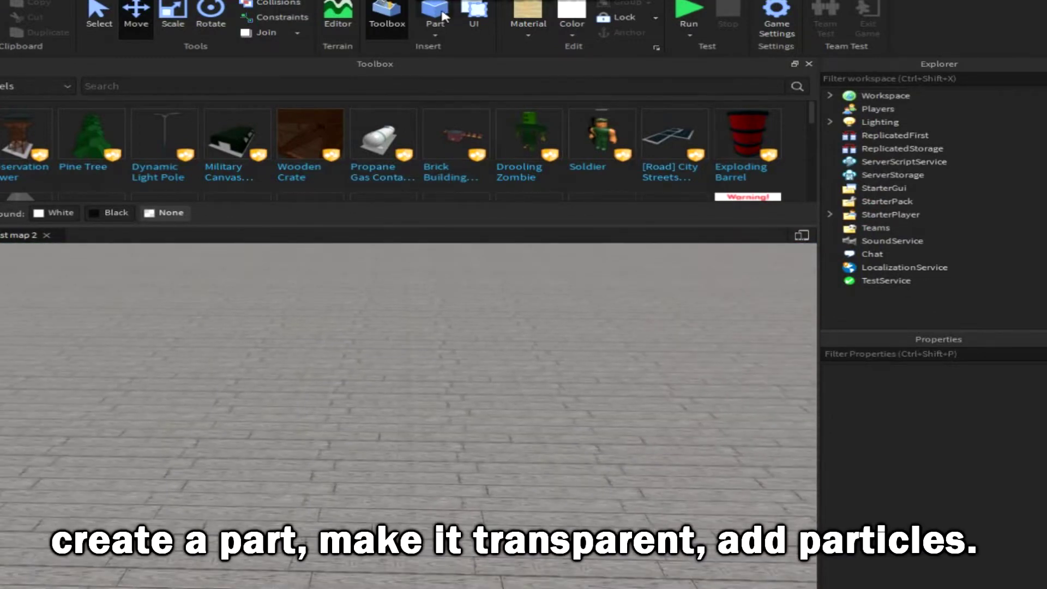
click(434, 14)
drag(507, 393, 481, 303)
right_drag(482, 303, 561, 386)
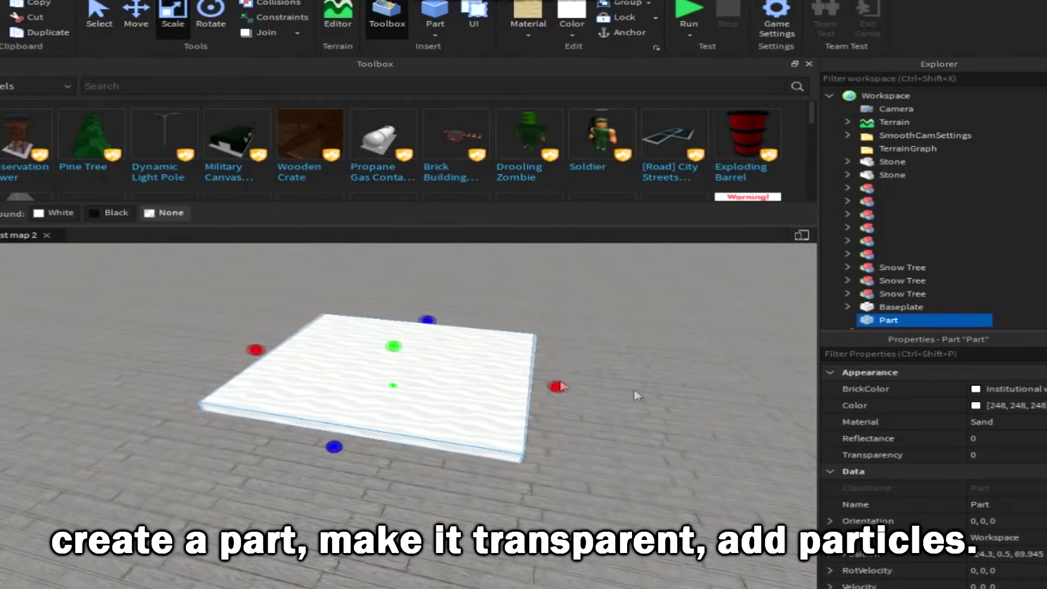
Set the part's transparency to 1 and insert a ParticleEmitter into it.
click(1005, 455)
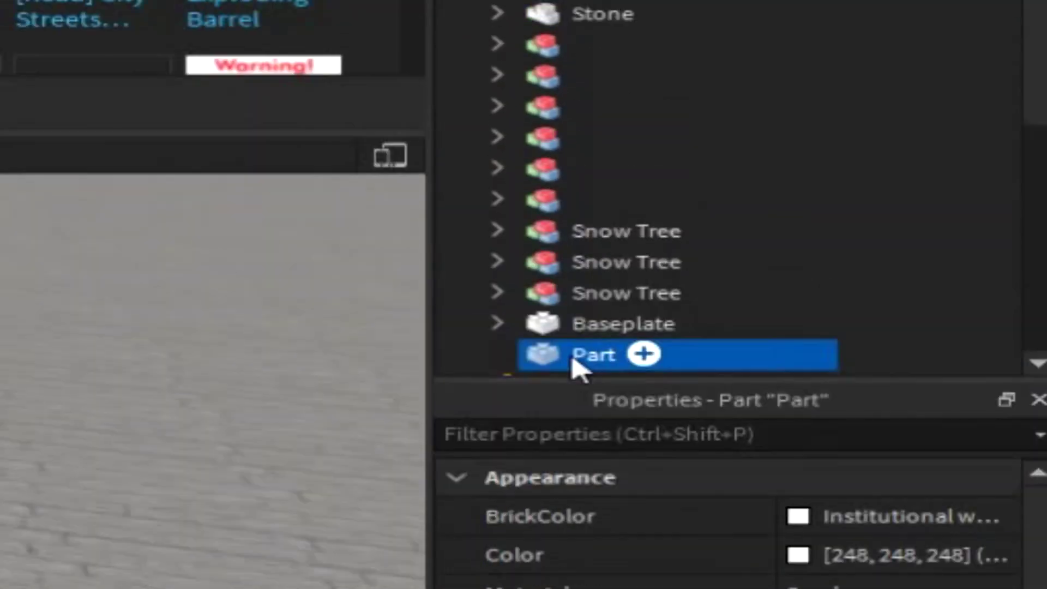
right_click(577, 362)
mouse_move(778, 51)
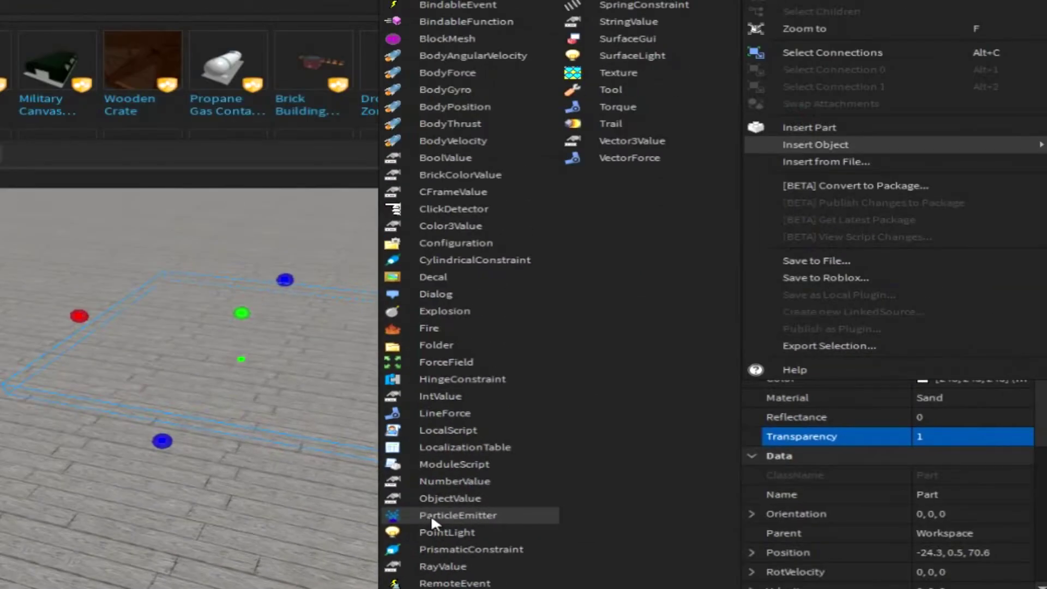
click(431, 515)
right_drag(423, 419, 424, 418)
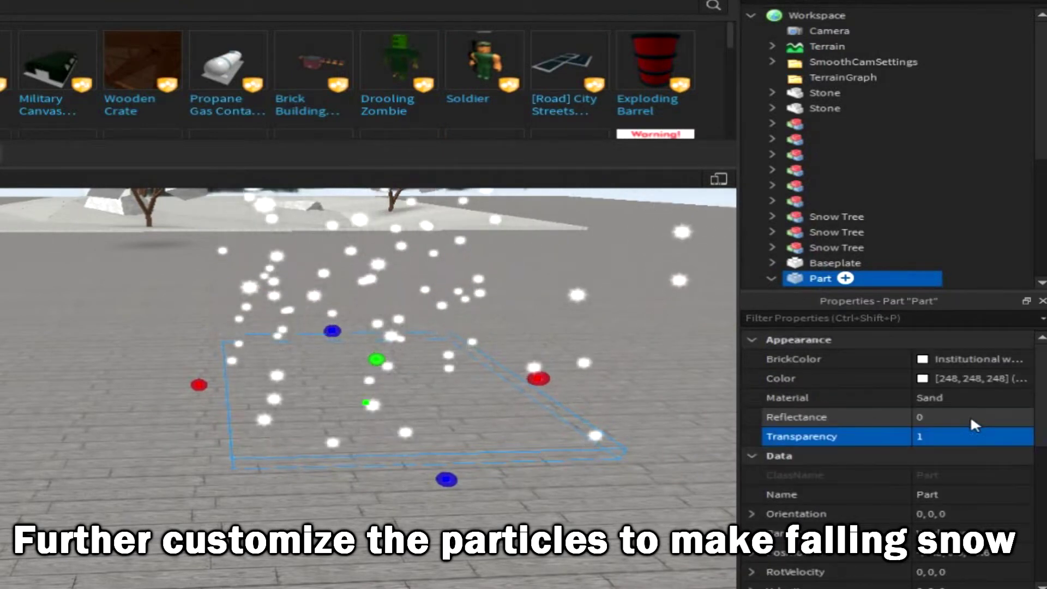
scroll(970, 414, down, 3)
scroll(997, 414, up, 3)
scroll(785, 267, down, 3)
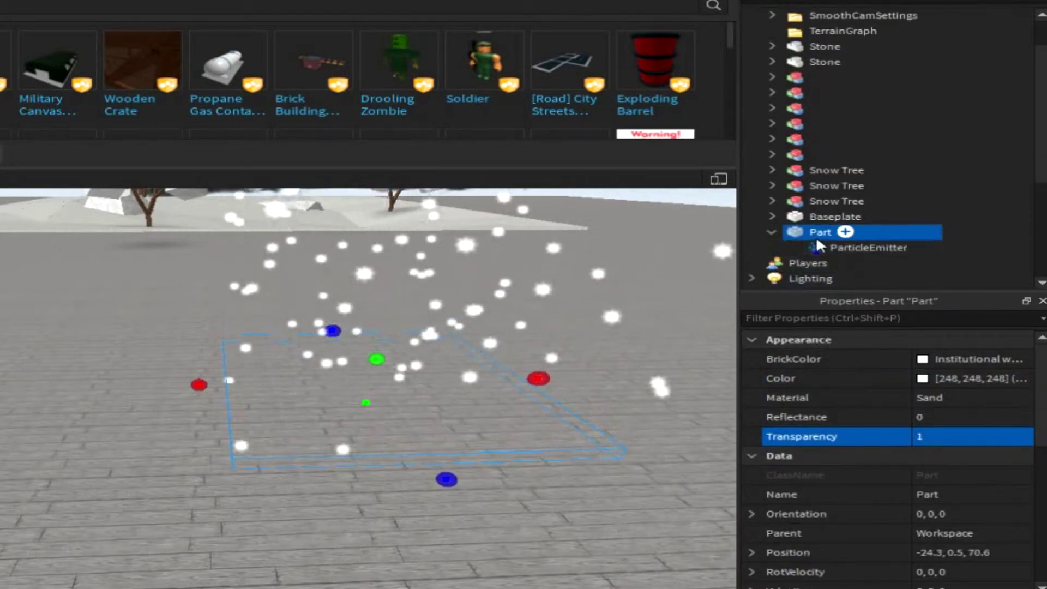
click(816, 247)
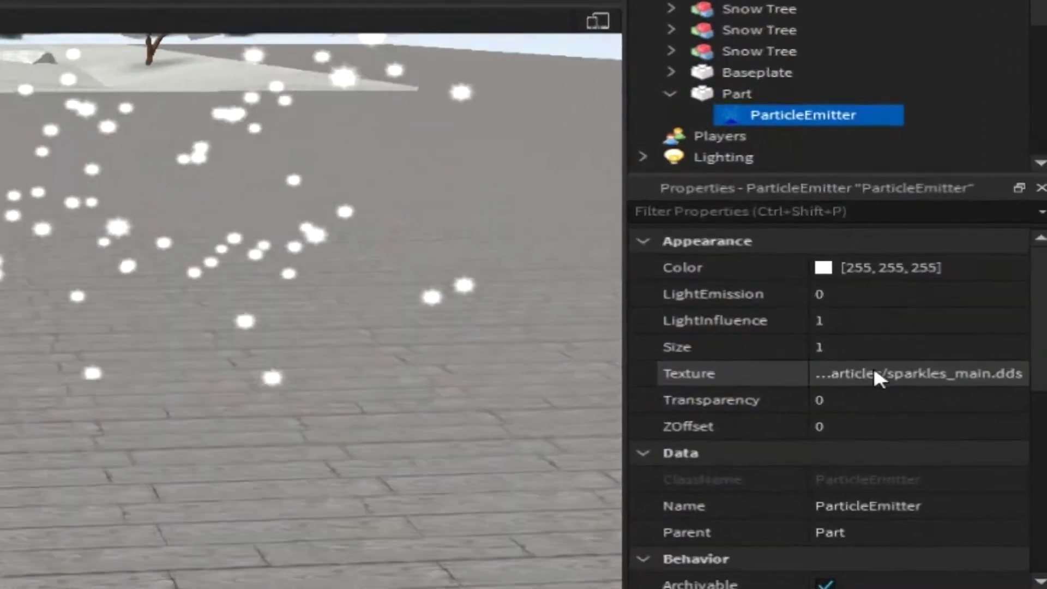
click(872, 440)
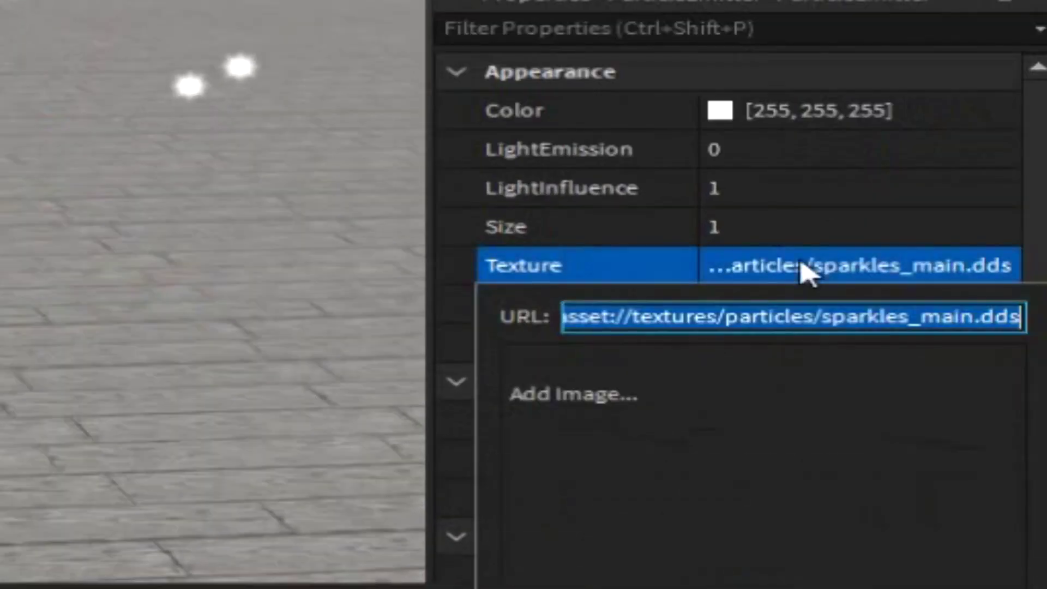
key(BackSpace)
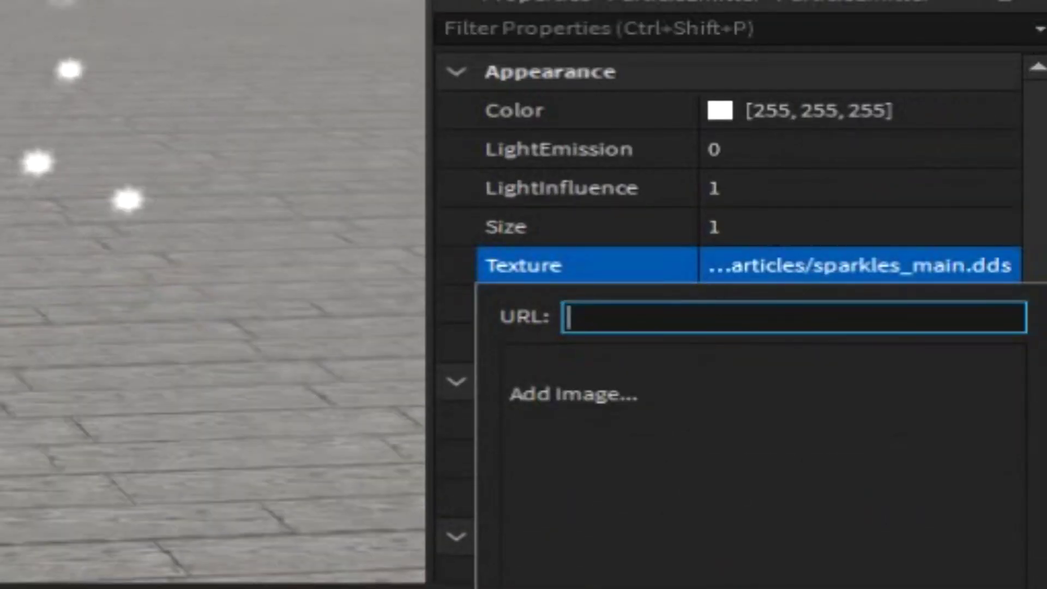
key(Escape)
click(859, 267)
text(1264739296)
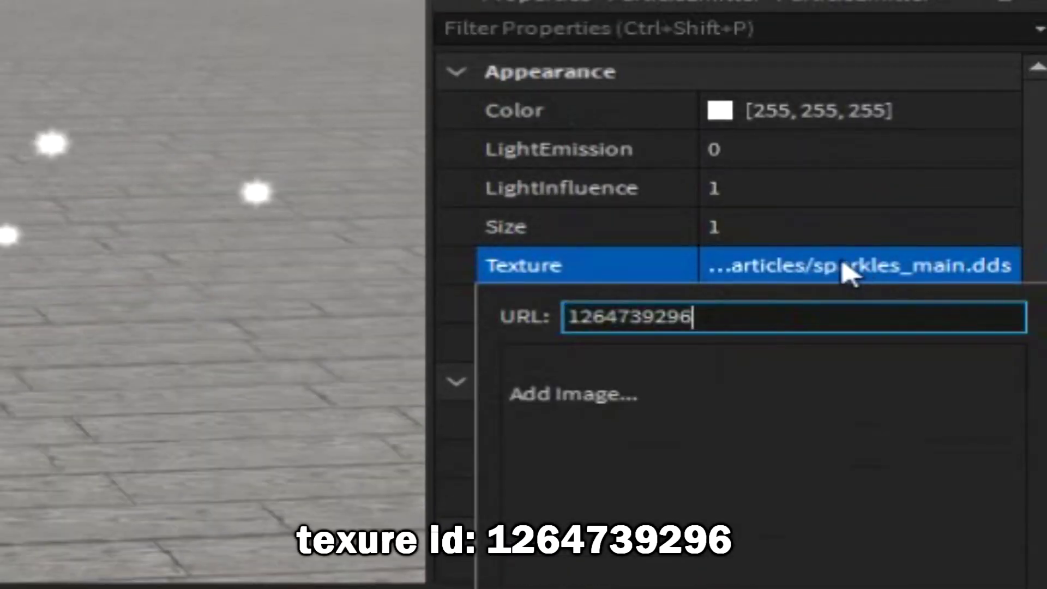
key(Return)
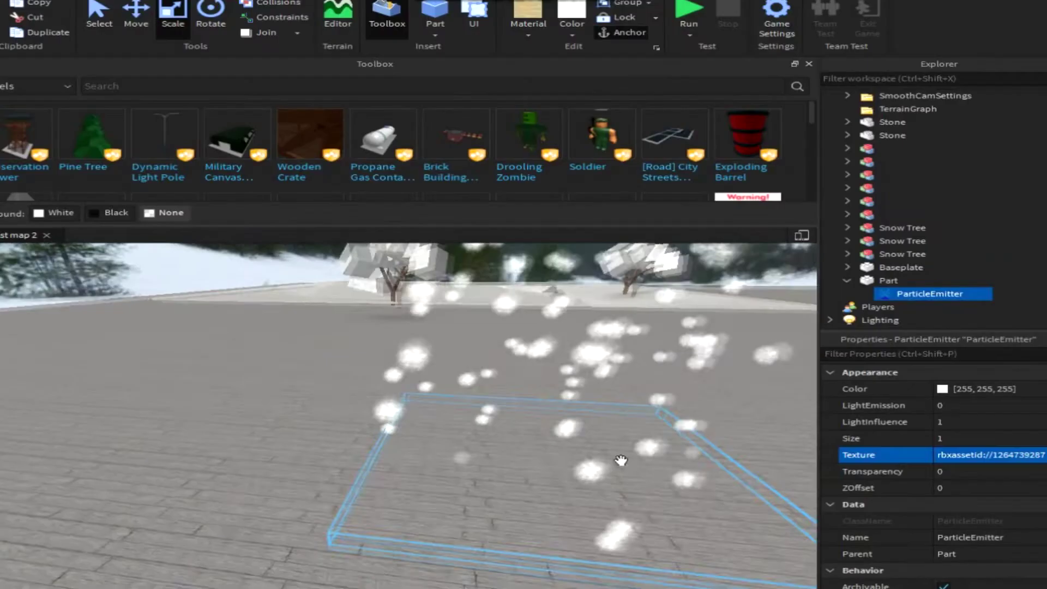
Rotate the part upside down to an orientation of about -1.49, 180, 180 and raise it to a height of about 24 studs.
right_drag(621, 460, 619, 460)
click(474, 507)
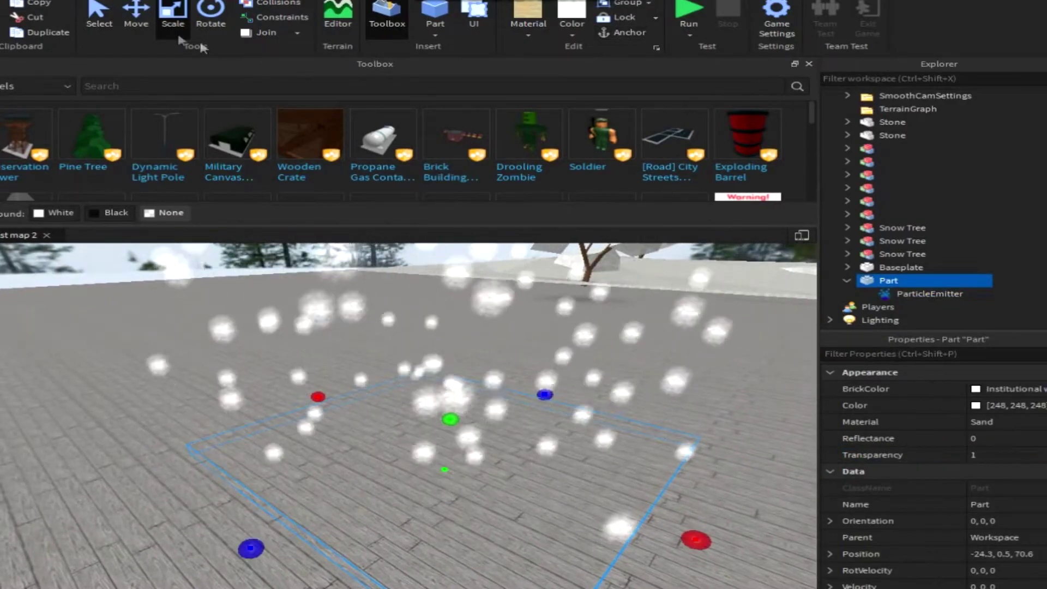
scroll(473, 506, up, 5)
scroll(473, 506, down, 5)
mouse_move(654, 416)
mouse_down()
mouse_move(662, 368)
mouse_move(649, 407)
mouse_move(657, 414)
mouse_up()
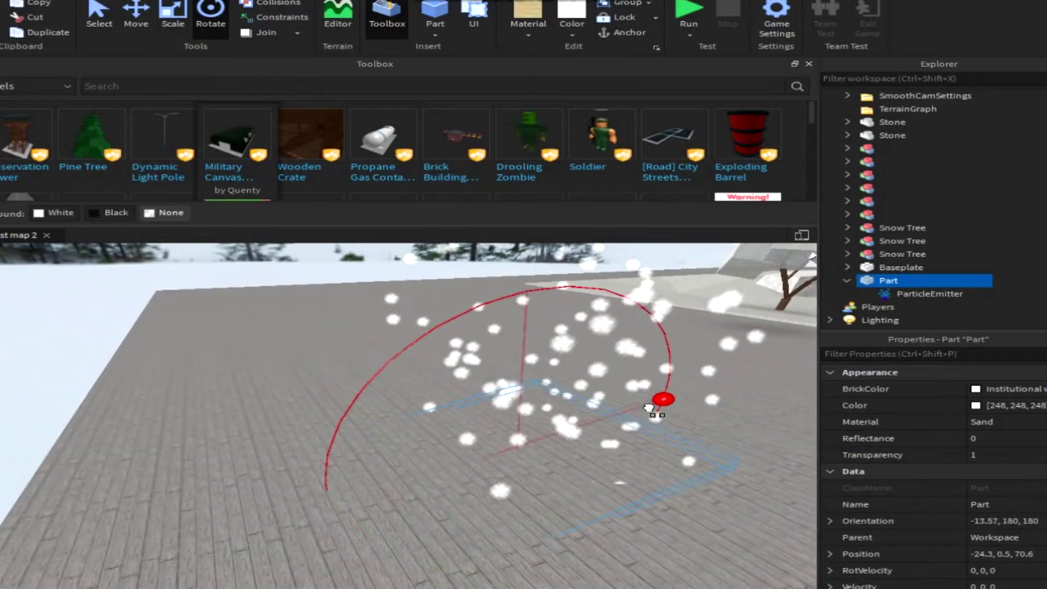
key(ctrl+2)
drag(526, 396, 402, 276)
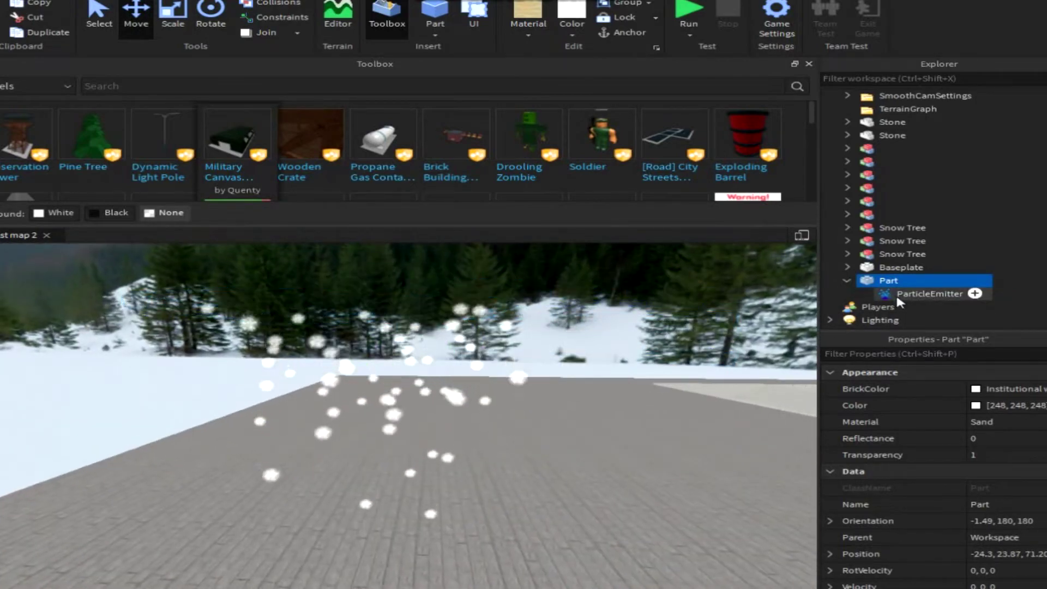
Set the ParticleEmitter's speed to 8, its rate to 50 and its lifetime to 3, 5.
click(927, 294)
scroll(957, 502, down, 5)
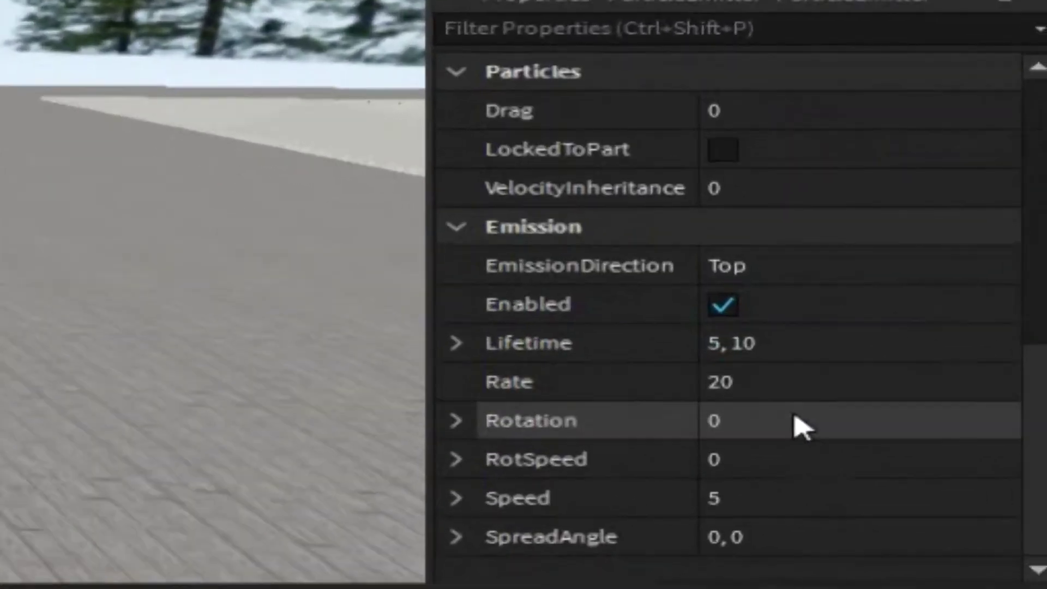
click(790, 499)
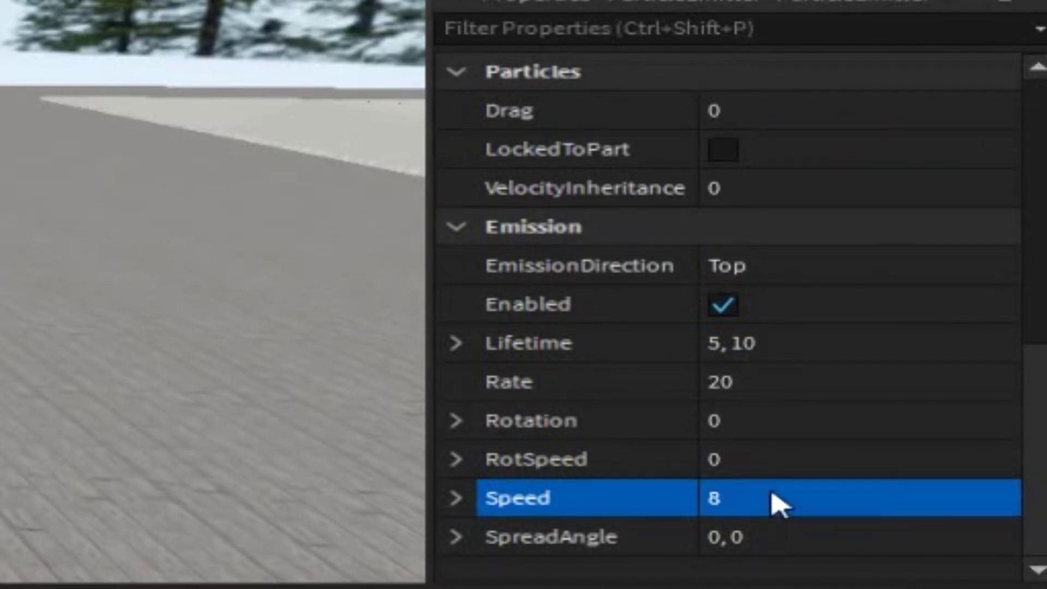
click(786, 459)
click(831, 395)
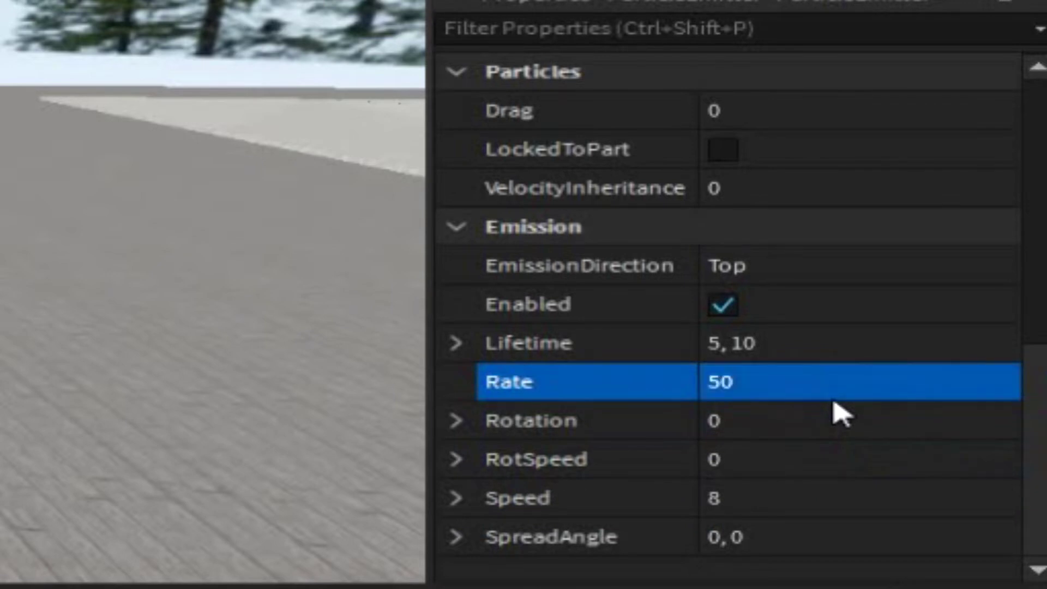
click(835, 357)
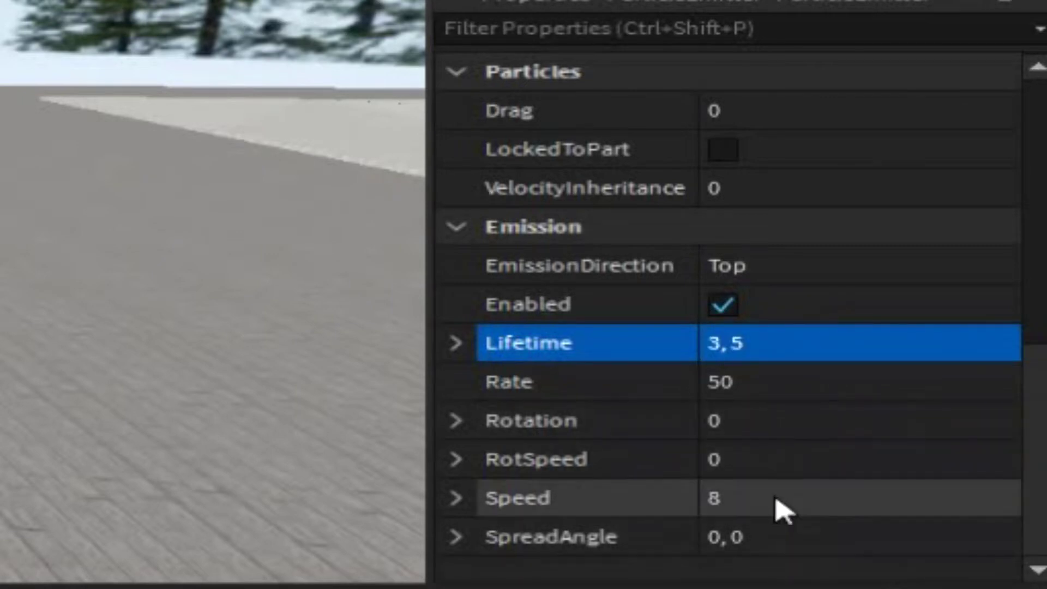
Make the particle size curve rise gently from the start, with a middle point at time 0.424, value 0.938 and envelope 0.177.
scroll(783, 509, up, 3)
scroll(767, 495, down, 1)
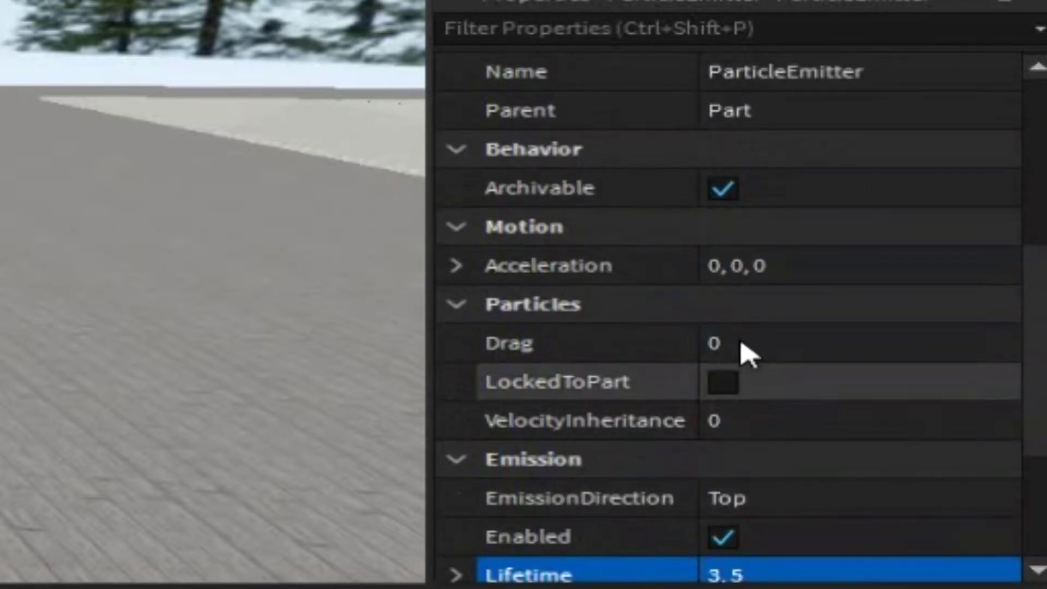
scroll(742, 286, up, 4)
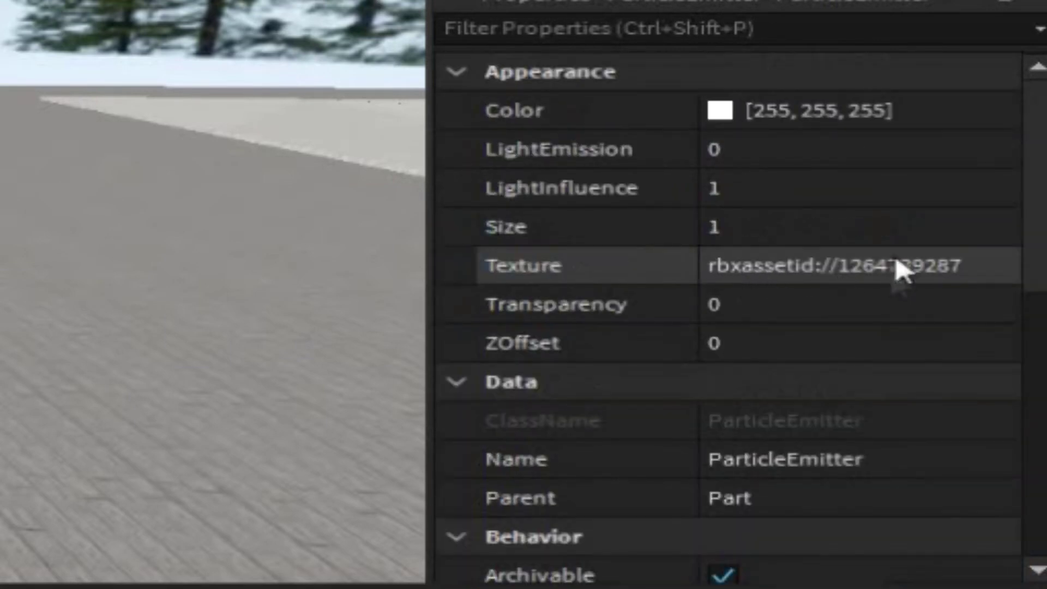
click(958, 227)
click(991, 228)
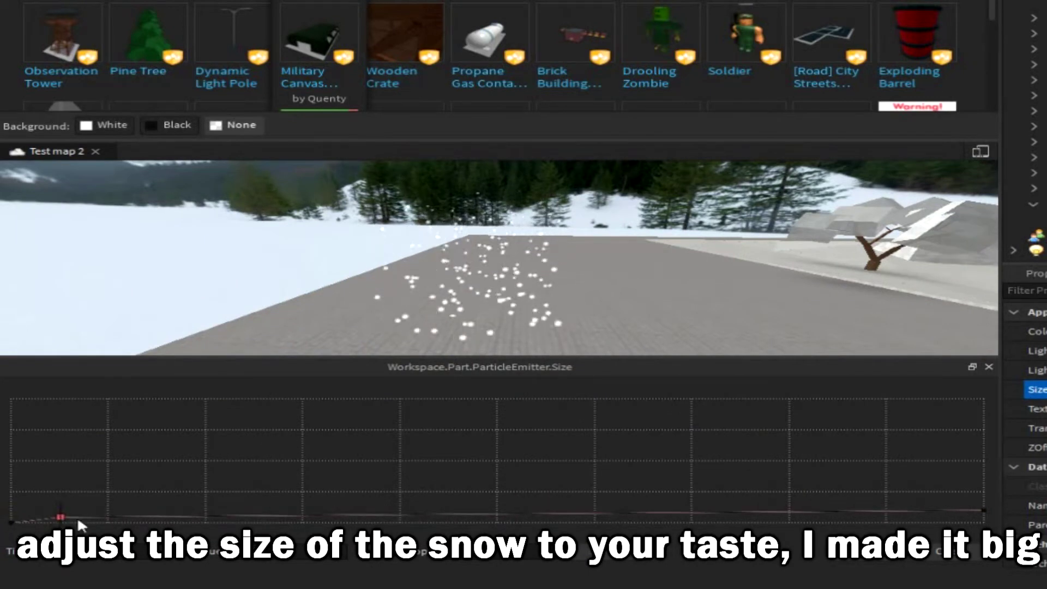
mouse_move(178, 518)
mouse_down()
mouse_move(183, 507)
mouse_move(201, 511)
mouse_move(188, 506)
mouse_up()
click(421, 511)
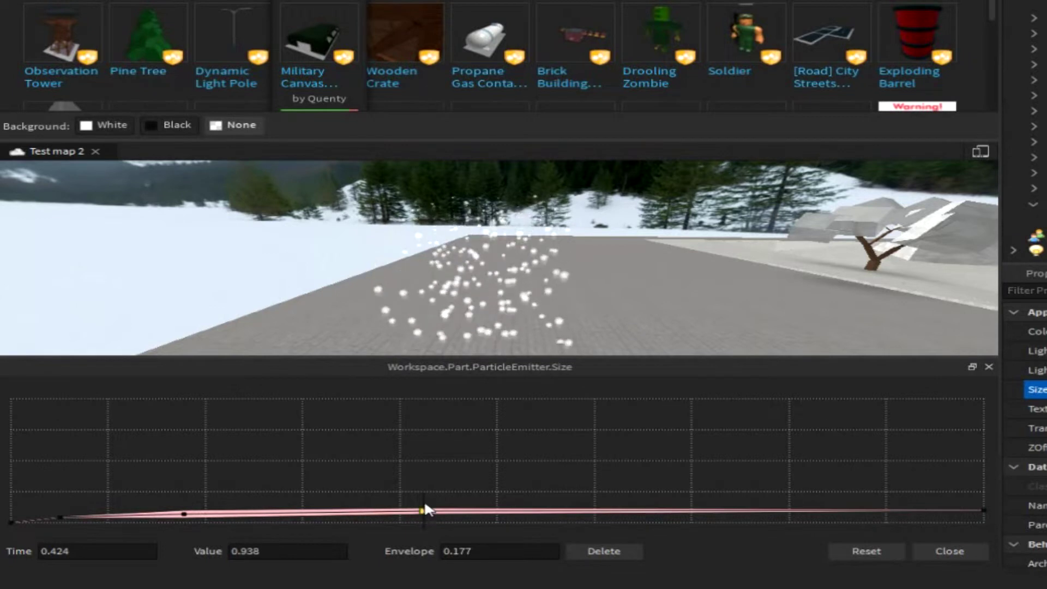
Add two points to the later part of the size curve, one at time 0.822 with value 0.75, and lower the end to zero.
click(759, 509)
drag(760, 509, 789, 512)
drag(988, 511, 977, 521)
click(797, 508)
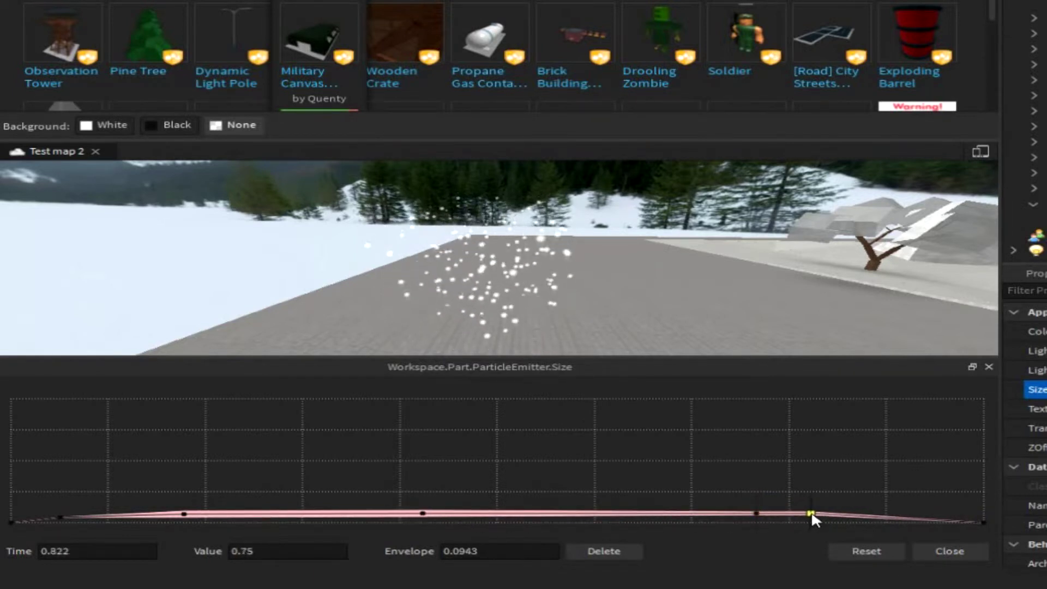
click(812, 513)
click(989, 367)
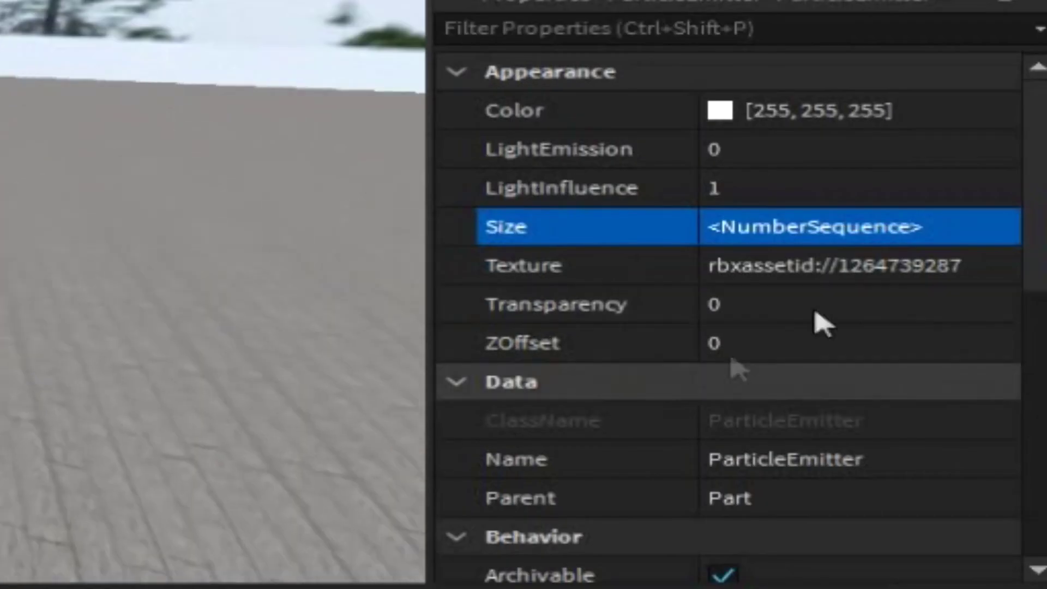
Shape the particle transparency curve with value 1 at the start and end and two lower points in between.
click(991, 308)
click(991, 309)
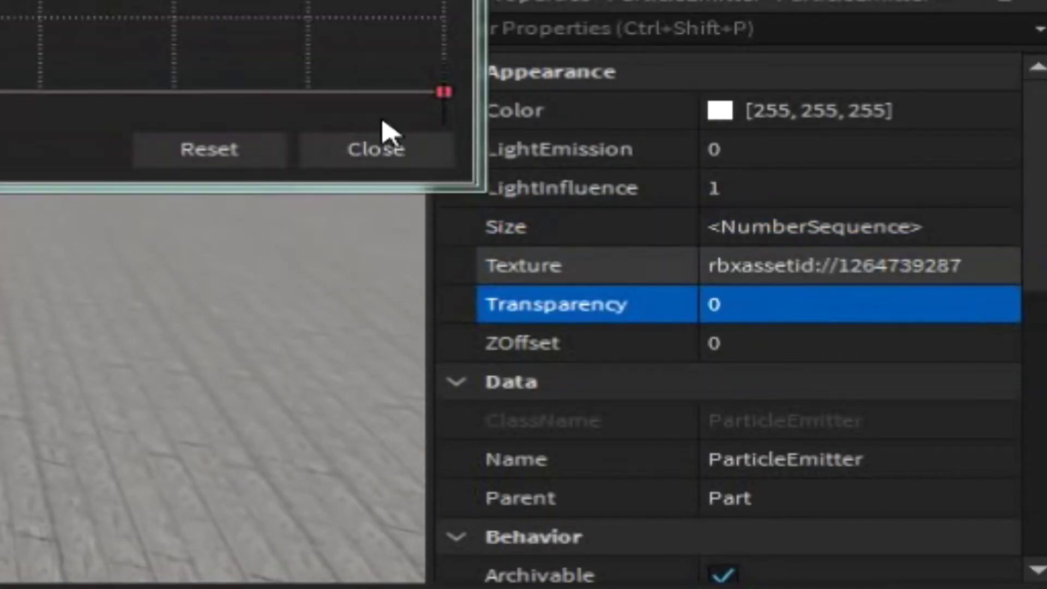
drag(99, 425, 148, 172)
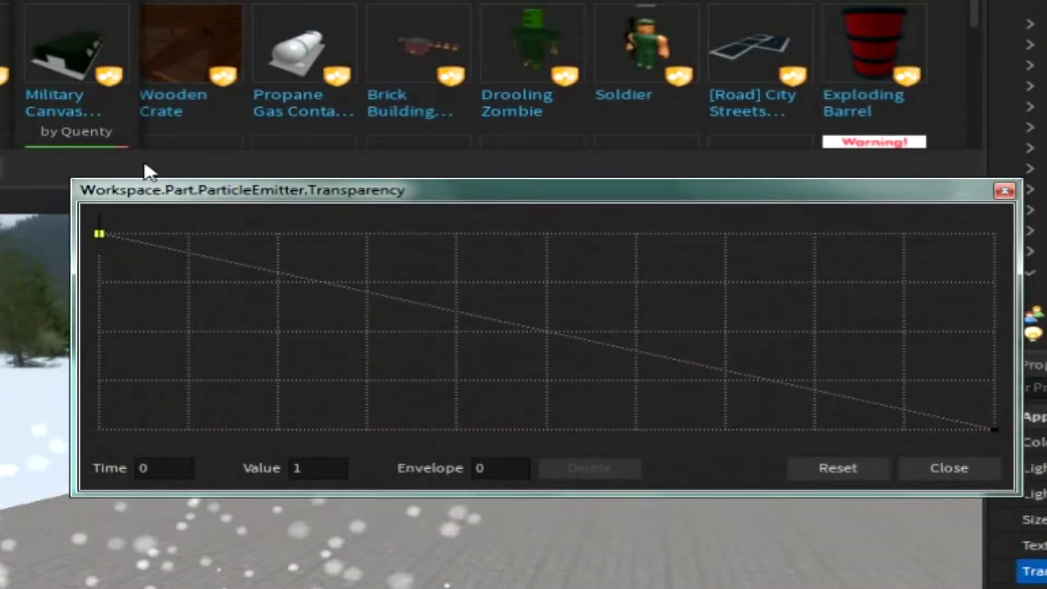
drag(233, 305, 234, 339)
click(711, 384)
drag(711, 384, 698, 358)
click(994, 429)
drag(993, 429, 993, 233)
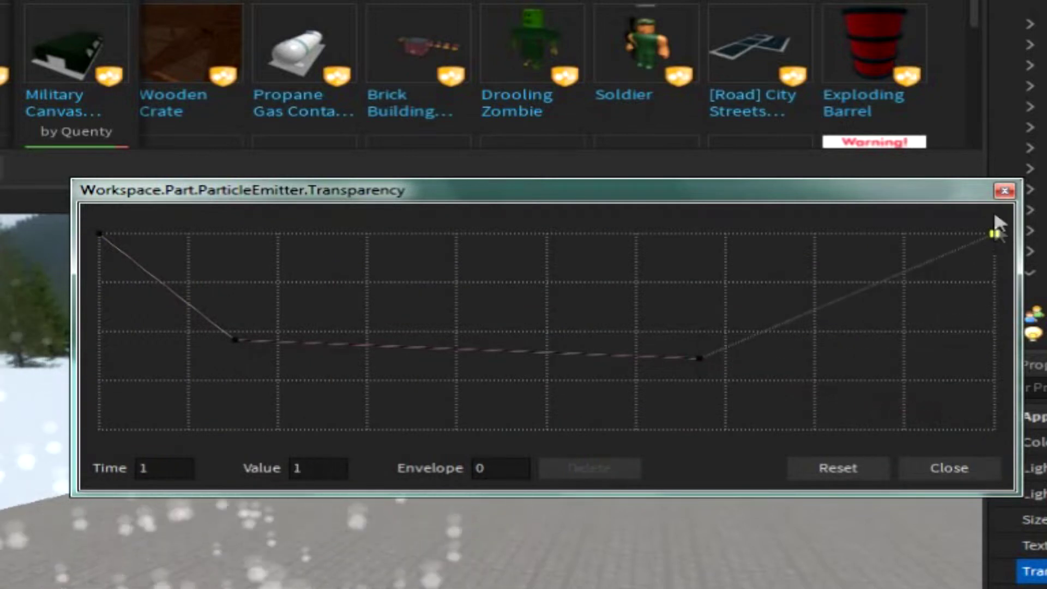
Add transparency points with envelope 0.2 near time 0.83 and envelope 0.232 at time 0.379, and close the curve editor.
click(848, 362)
drag(848, 348, 791, 385)
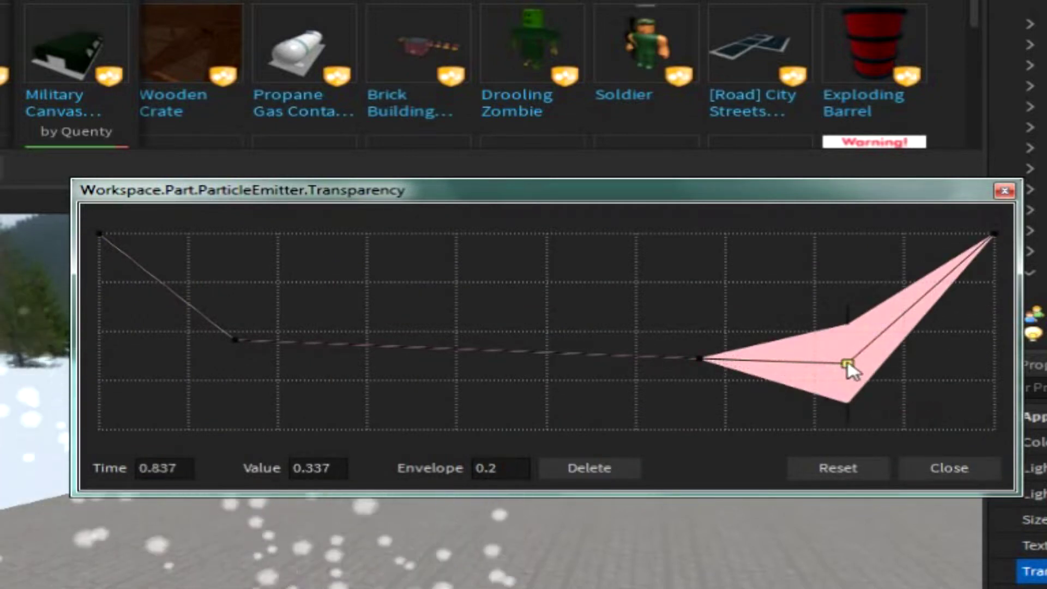
drag(849, 365, 843, 349)
click(437, 353)
drag(437, 353, 435, 296)
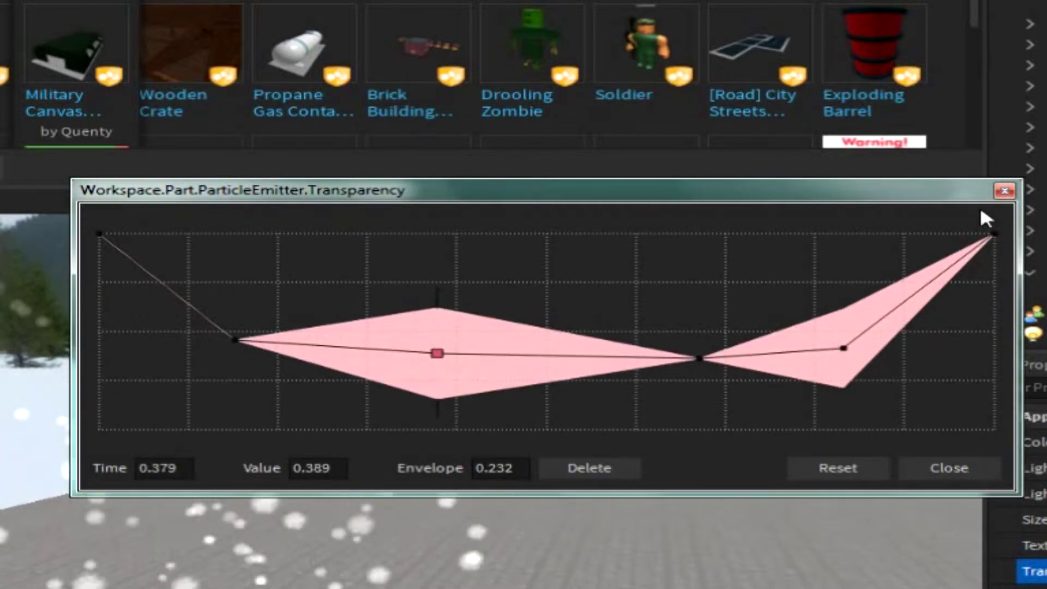
click(1003, 191)
Set the ParticleEmitter's LightEmission to 1.
right_drag(561, 458, 636, 496)
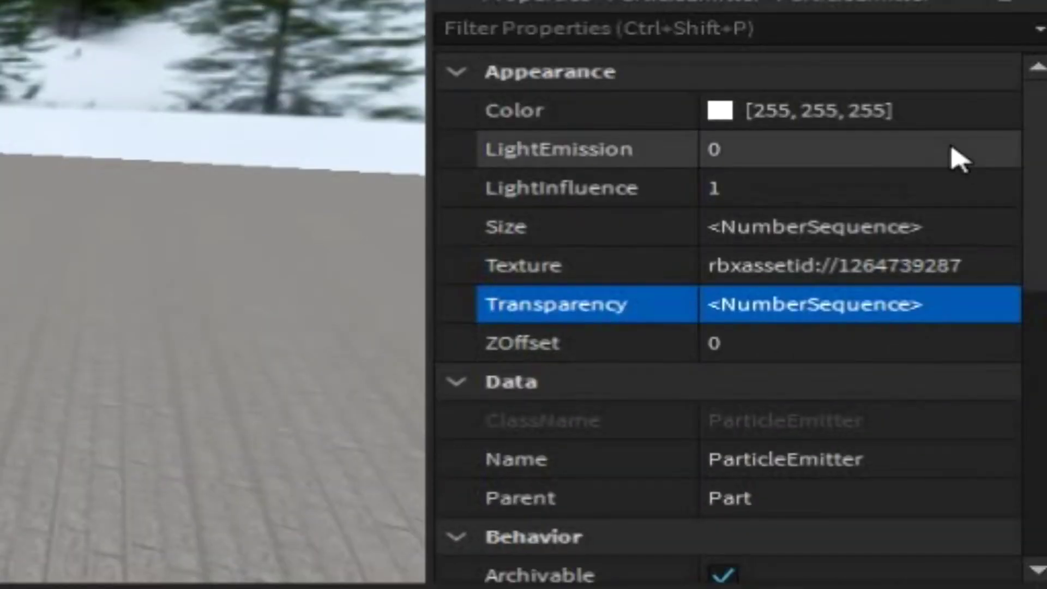
click(872, 158)
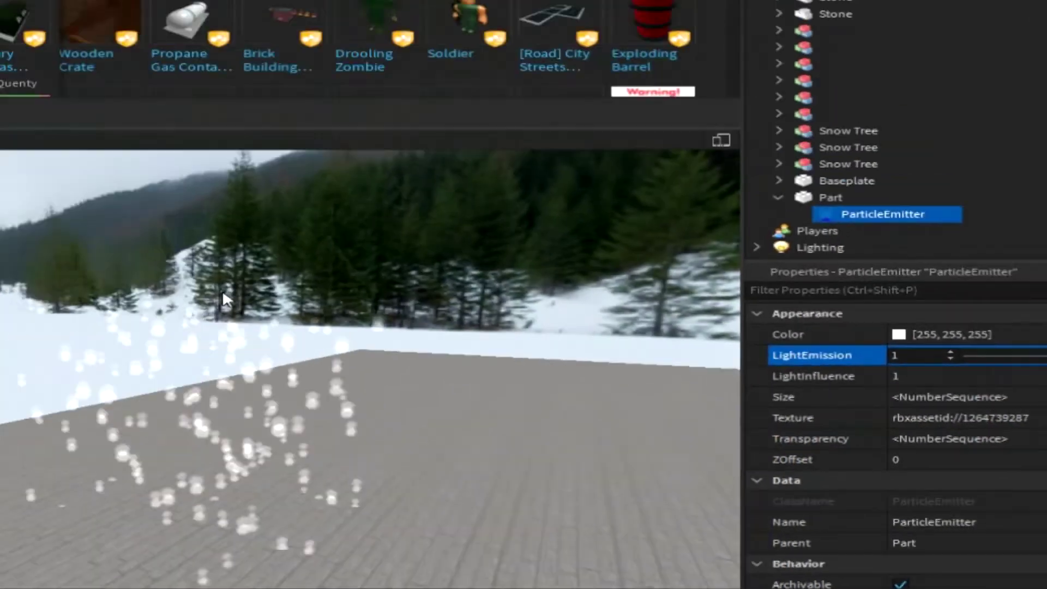
click(409, 362)
Move and scale the emitter part to span the snowy terrain with the trees, and raise it to a height of about 57 studs.
right_drag(409, 362, 406, 354)
click(502, 371)
drag(600, 375, 289, 507)
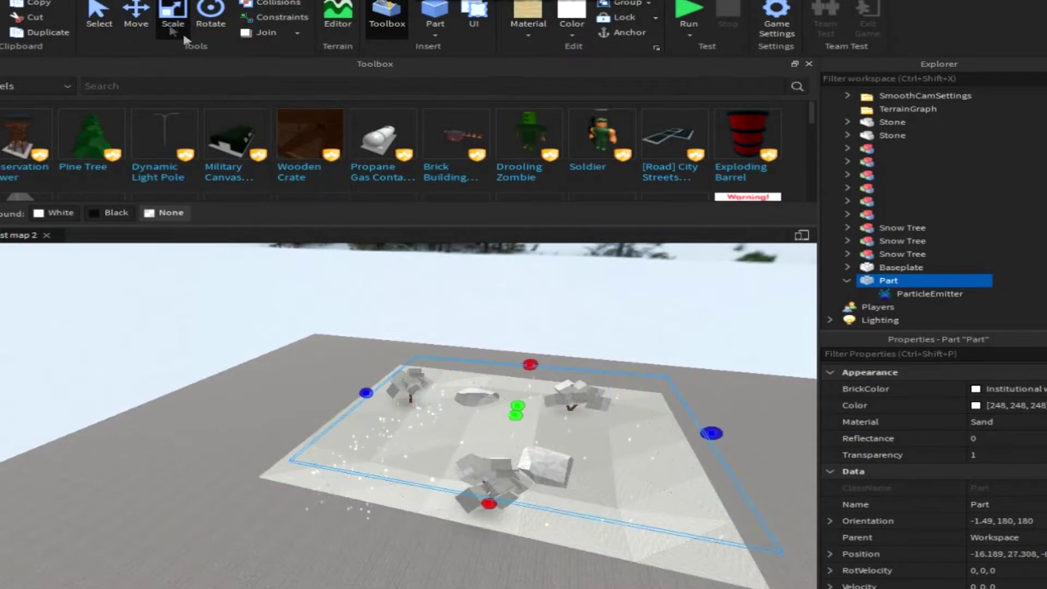
drag(542, 270, 540, 229)
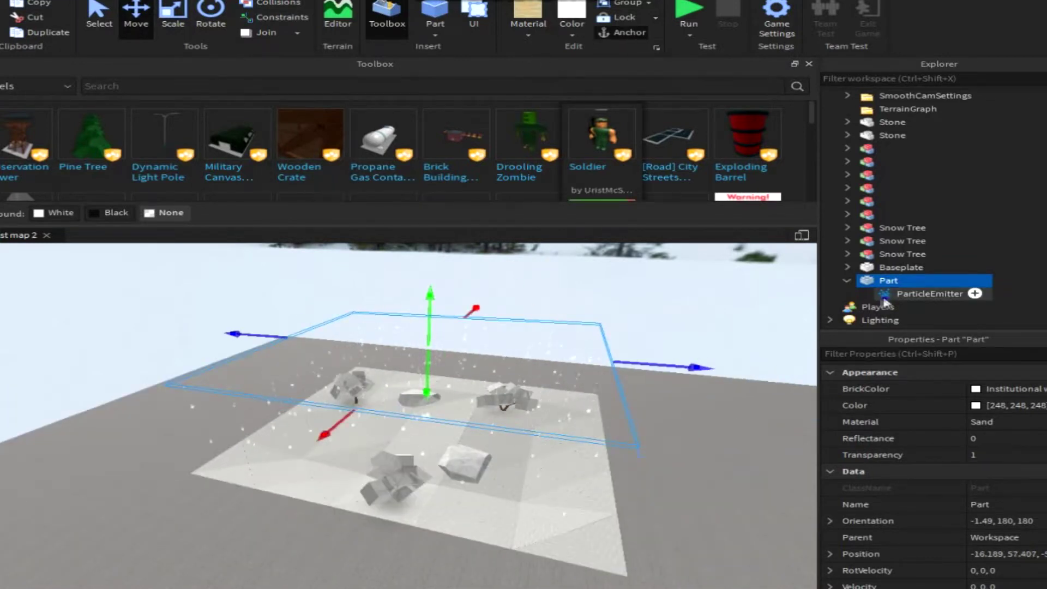
Set the snow ParticleEmitter's Lifetime to 7, 10.
click(885, 297)
right_drag(685, 376, 684, 376)
click(888, 280)
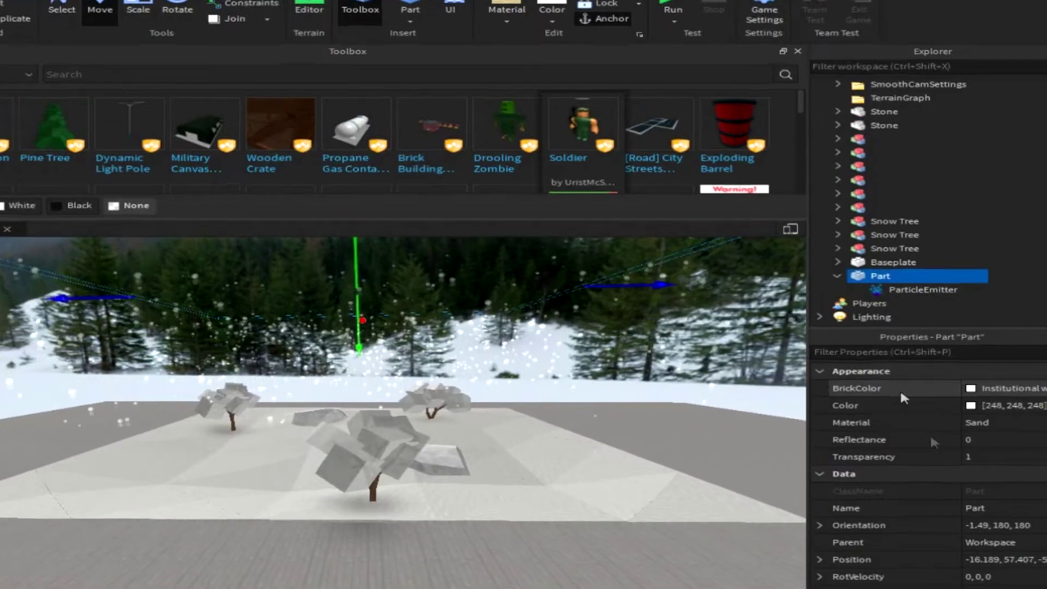
scroll(900, 388, down, 6)
scroll(919, 409, up, 2)
click(922, 290)
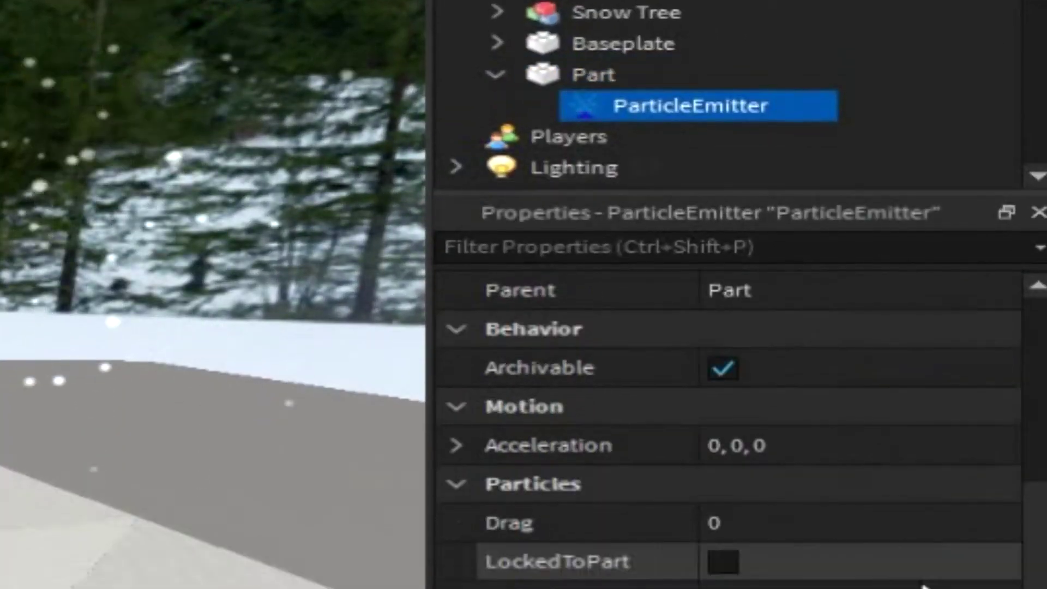
scroll(922, 586, down, 2)
click(749, 564)
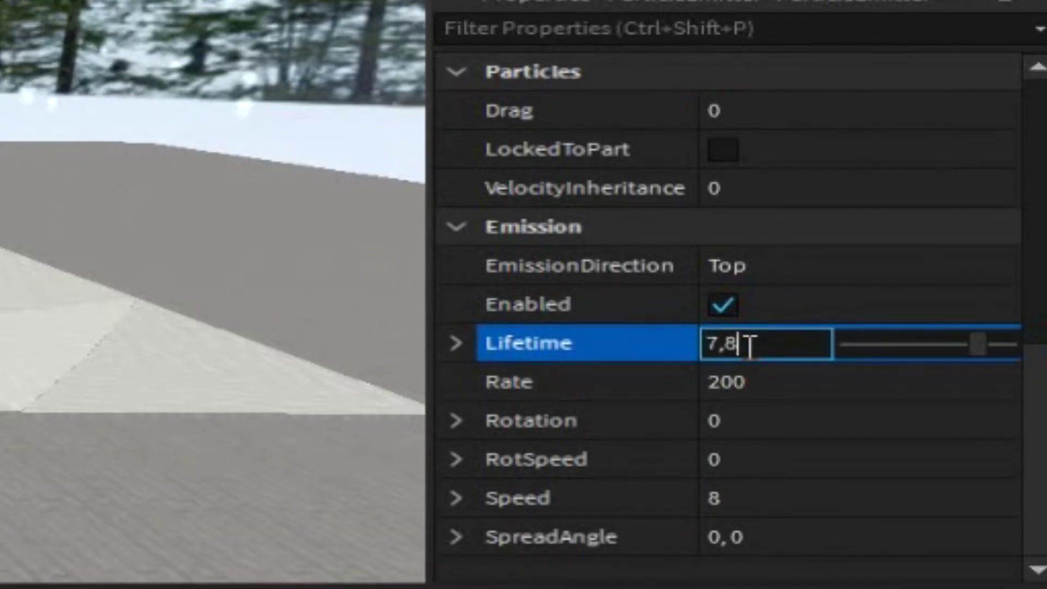
click(70, 159)
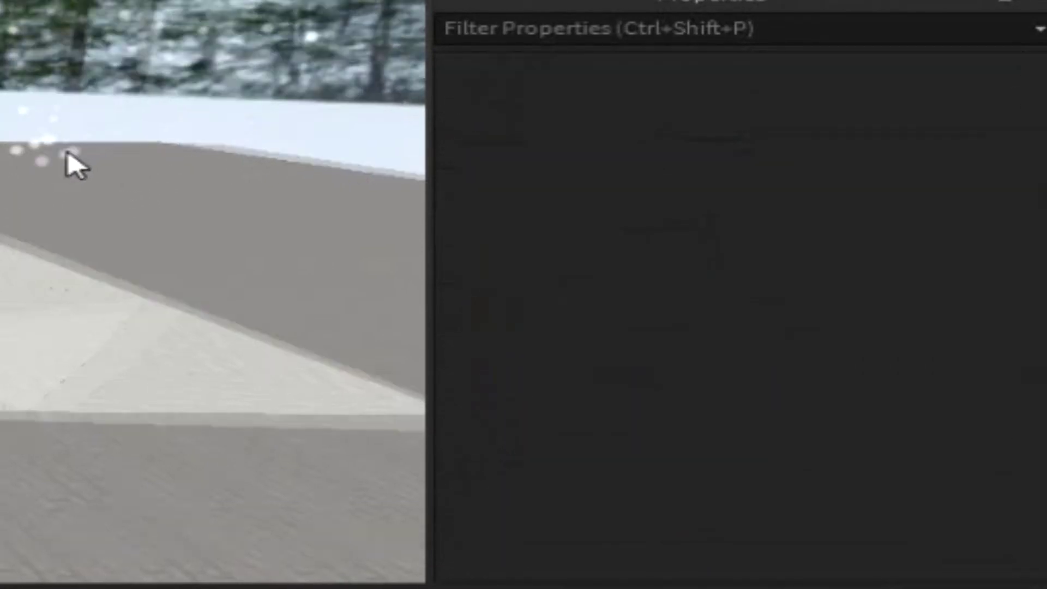
Lower the snow emitter part to a height of about 54.6 studs.
key(w)
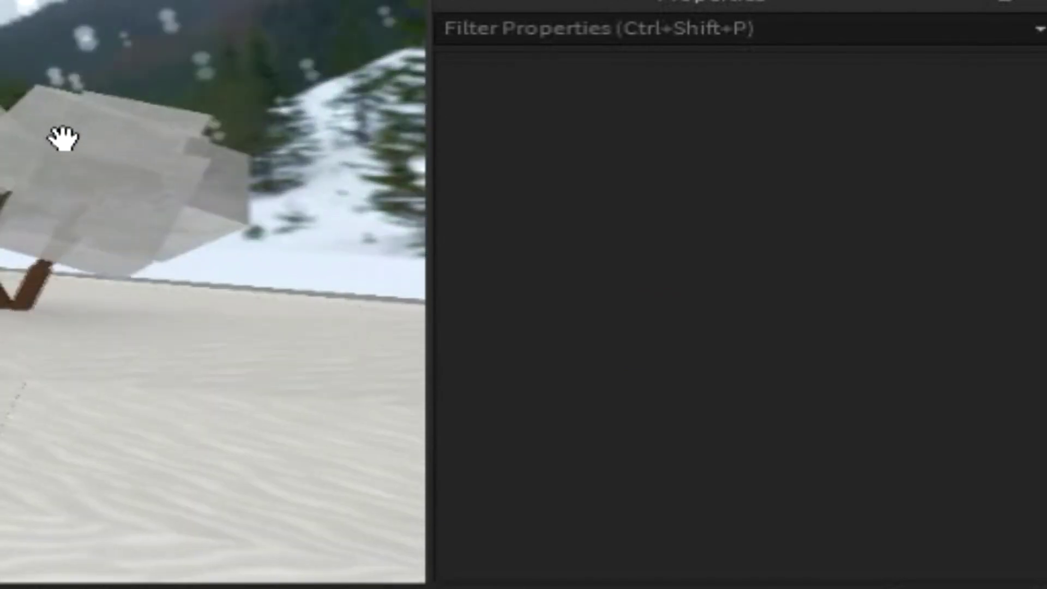
click(61, 138)
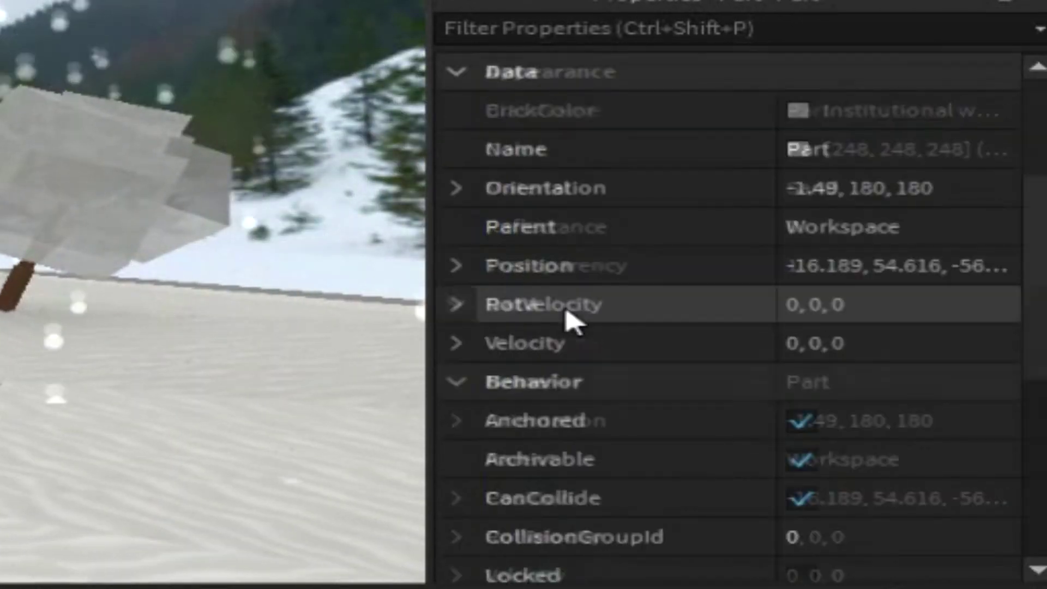
scroll(874, 435, down, 5)
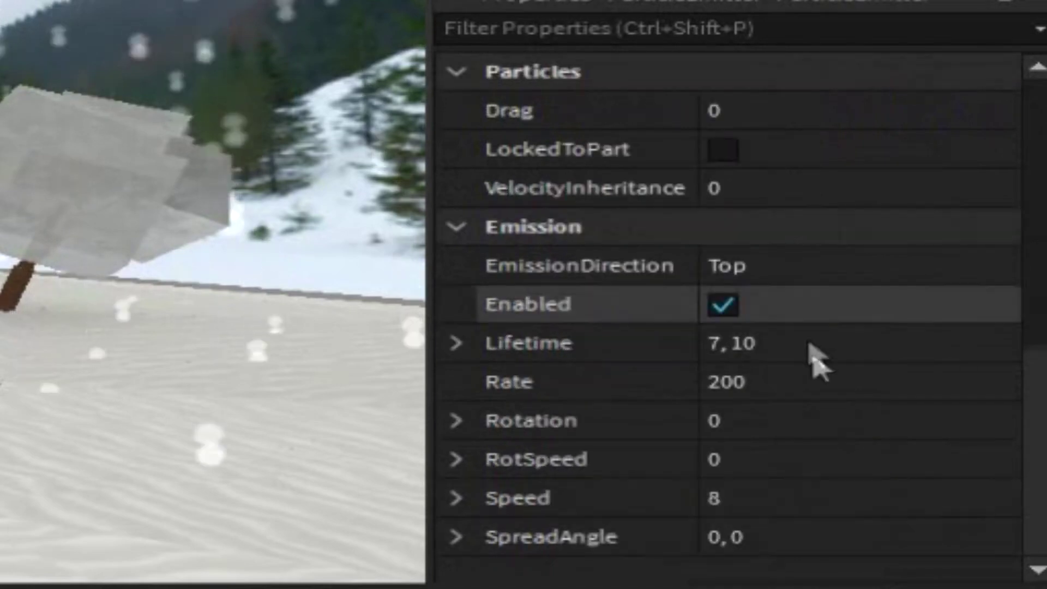
Set the snow ParticleEmitter's SpreadAngle to 20, 20.
click(718, 534)
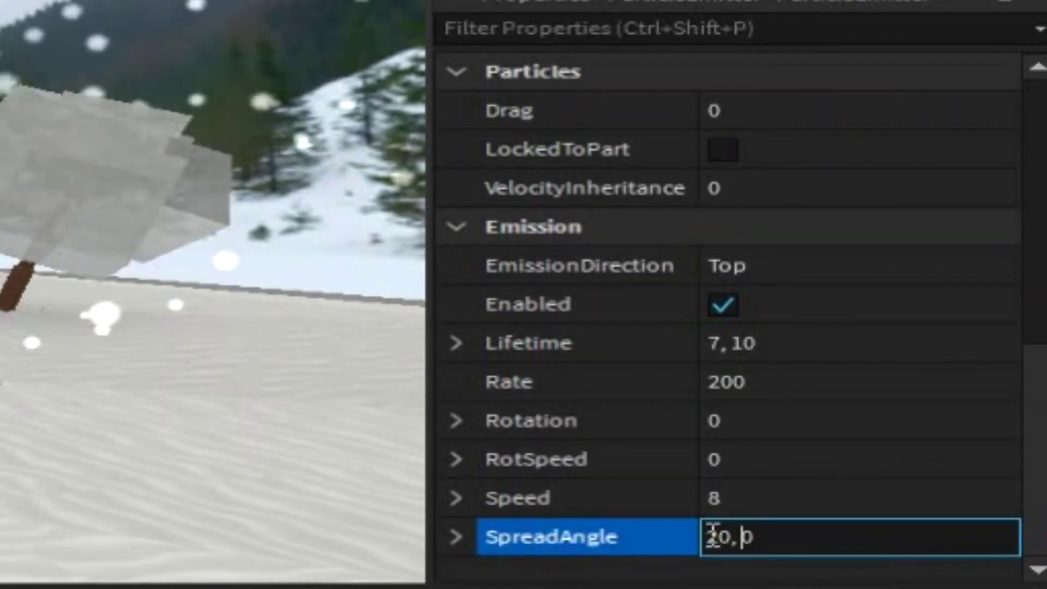
text(2)
key(Return)
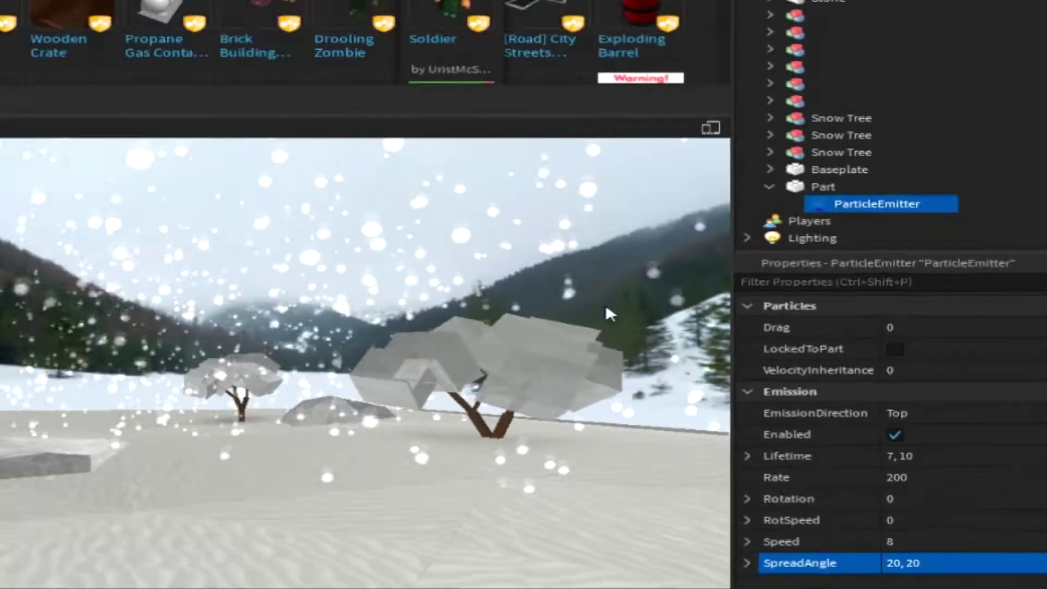
click(723, 378)
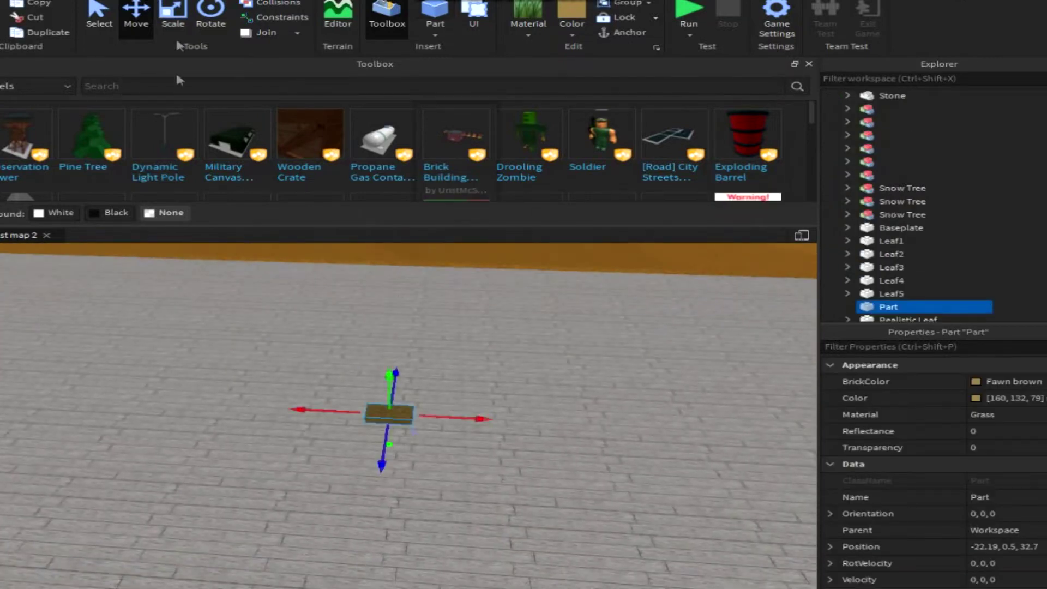
Scale the new grass part into a wide square slab and set its Transparency to 1.
drag(437, 457, 614, 479)
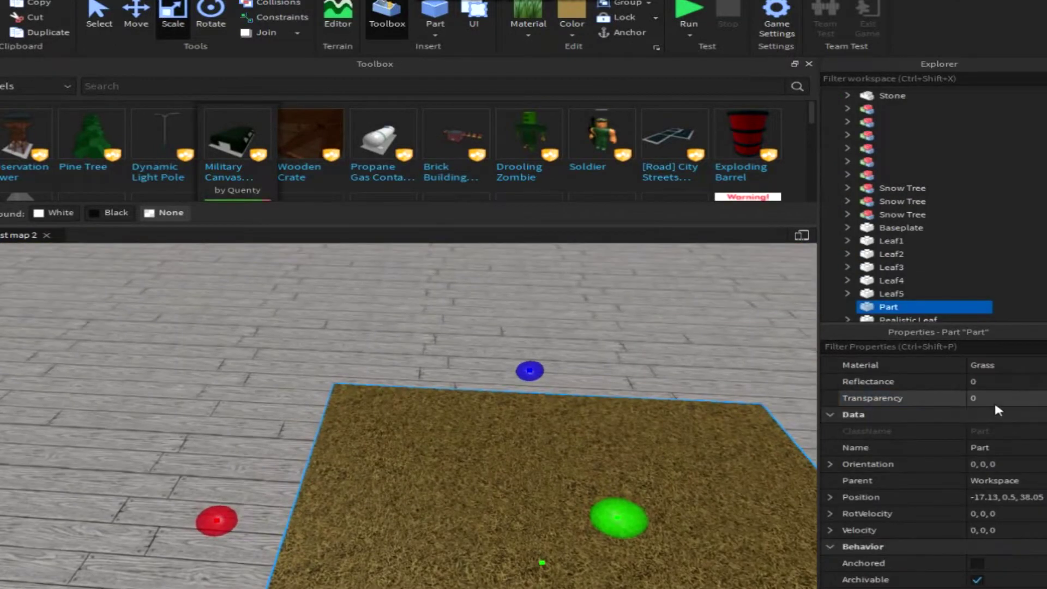
click(1003, 398)
text(1)
key(Return)
scroll(546, 345, down, 5)
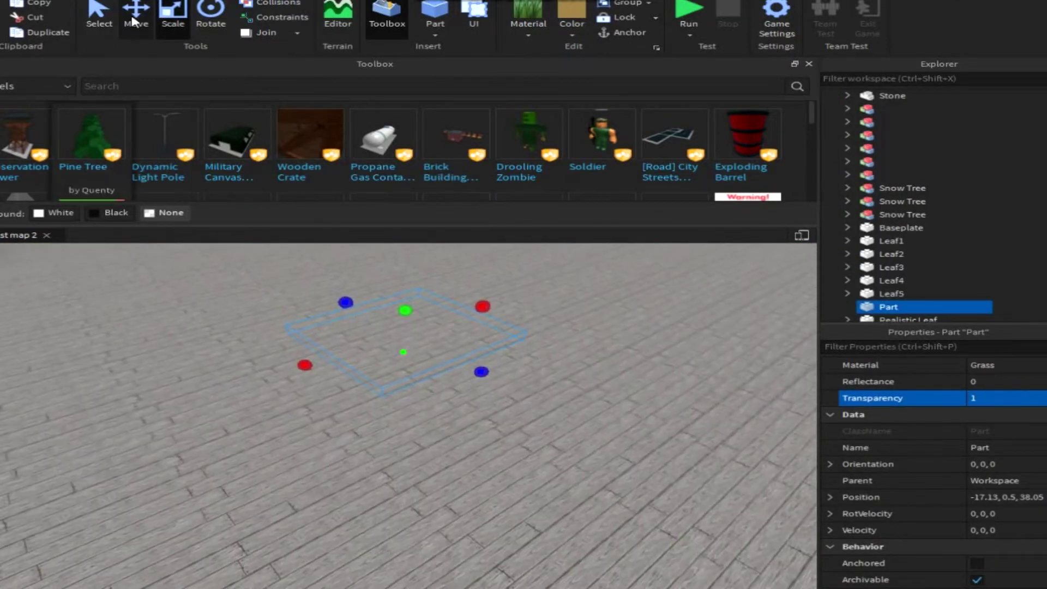
Raise the transparent part to a height of about 14.8 studs and flip it about 179 degrees upside down around Z.
drag(409, 312, 411, 357)
right_drag(411, 358, 287, 236)
key(ctrl+4)
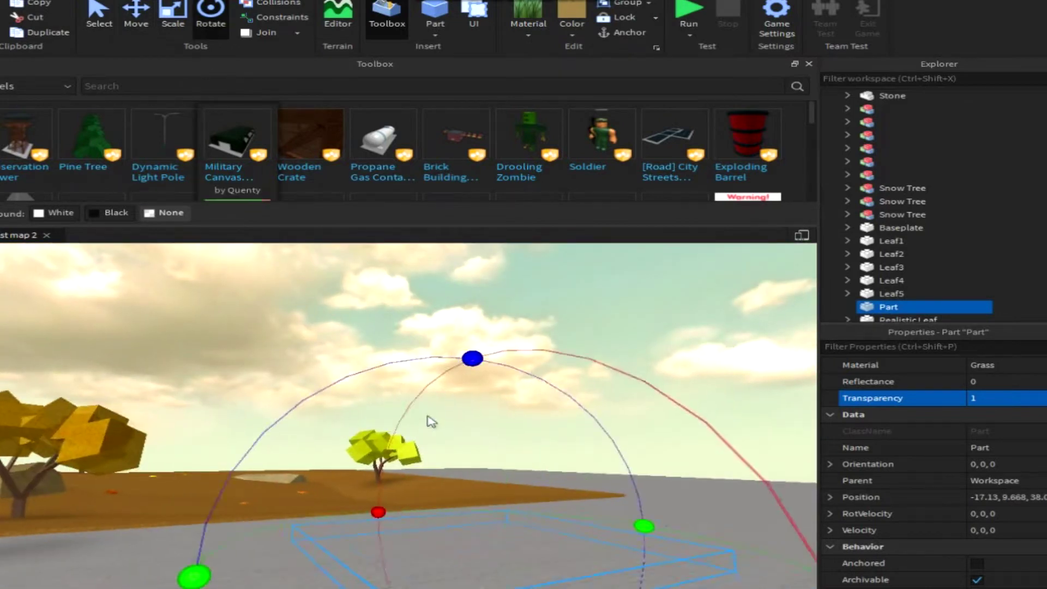
drag(508, 401, 447, 550)
right_drag(447, 550, 574, 395)
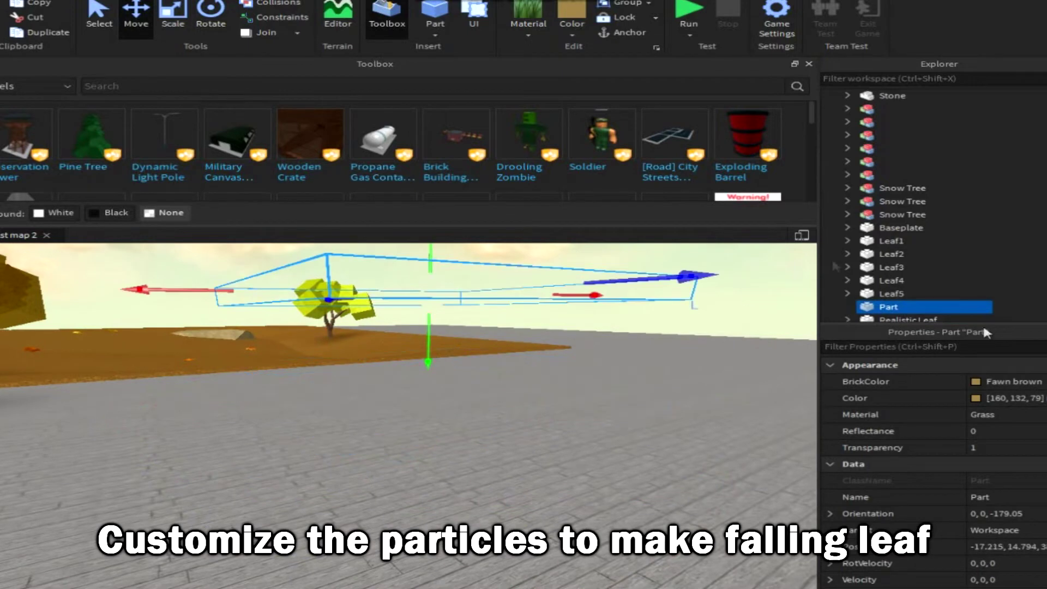
Insert a ParticleEmitter into the new transparent part.
right_click(899, 307)
mouse_move(888, 206)
click(776, 289)
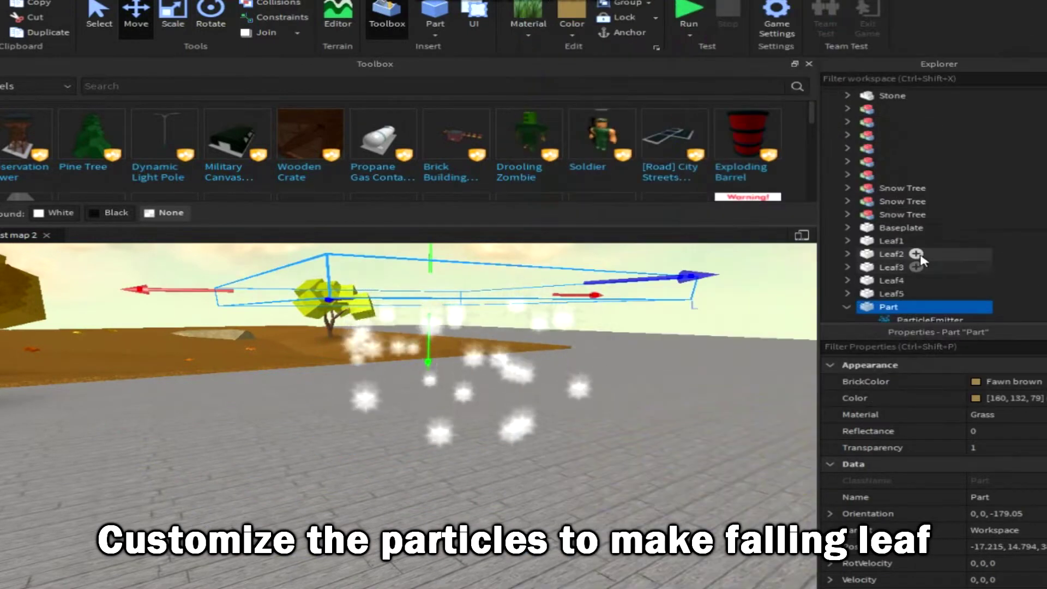
Set the new ParticleEmitter's Texture to the leaf image rbxassetid://88667513.
scroll(920, 263, down, 2)
click(970, 237)
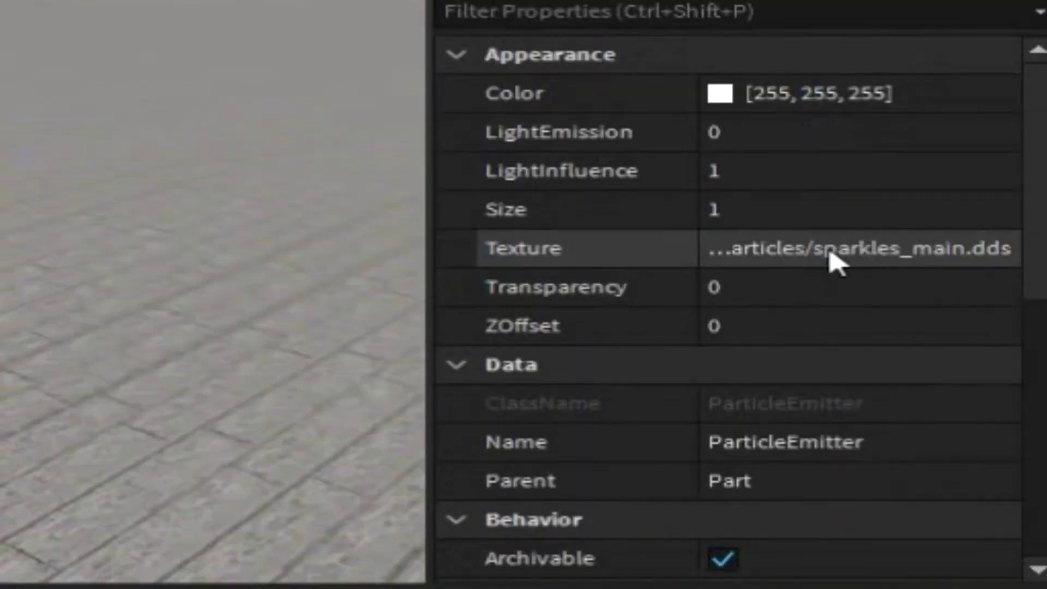
click(835, 257)
key(Return)
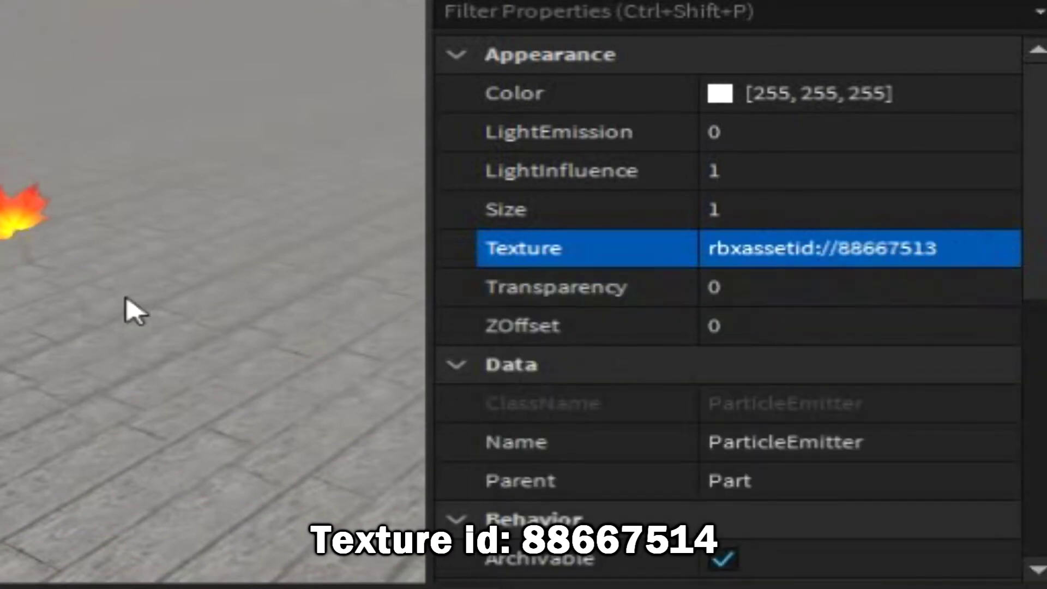
Set the leaf emitter's Speed to 3.
scroll(841, 451, down, 5)
click(834, 524)
key(BackSpace)
text(3)
key(Return)
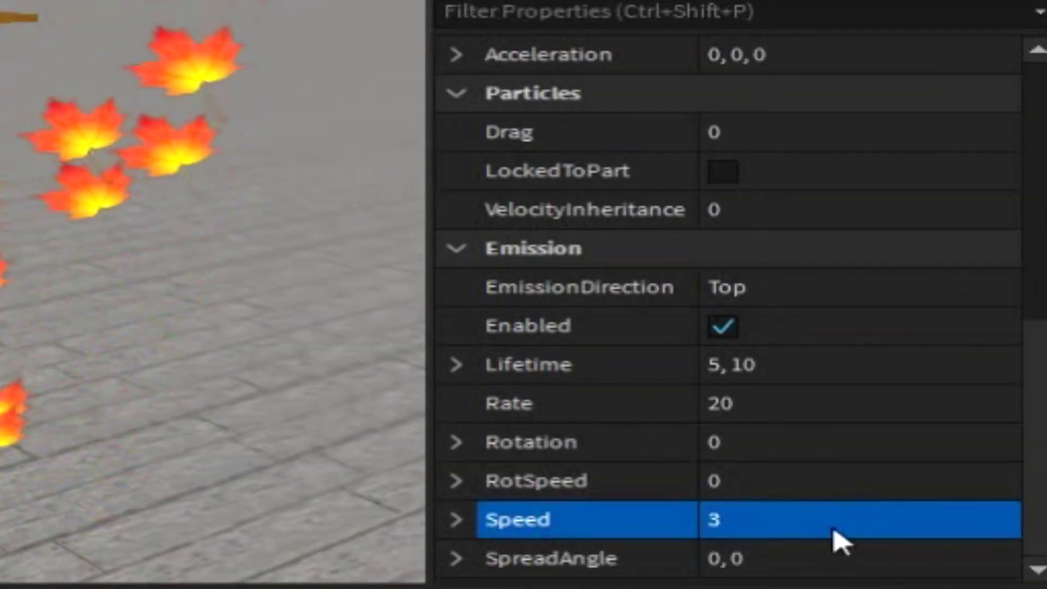
Set the leaf emitter's Rate to 10 and its Lifetime to 3, 6.
click(752, 404)
text(10)
key(Return)
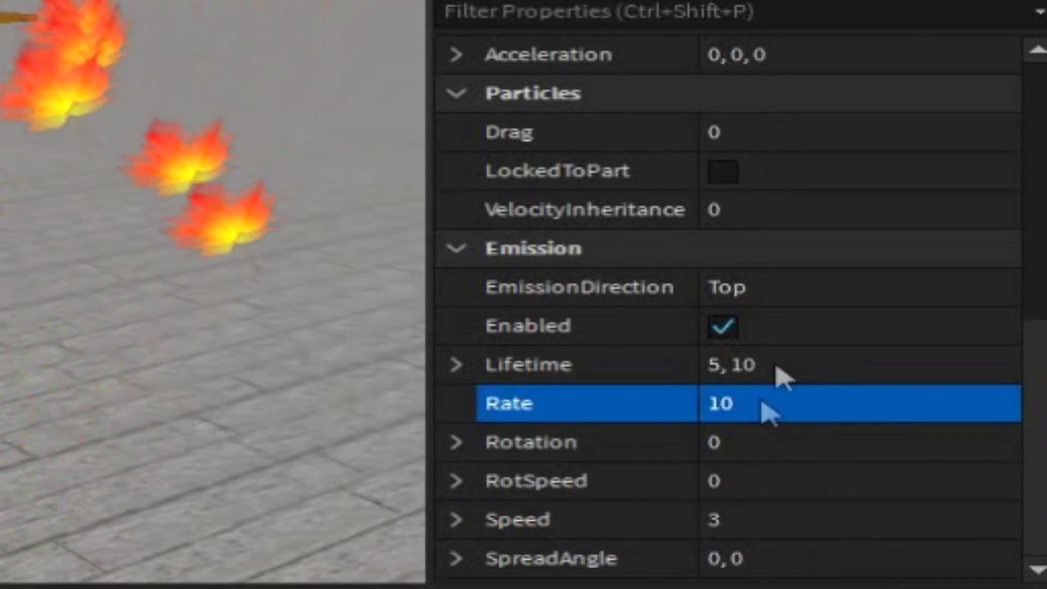
click(775, 367)
text(3, )
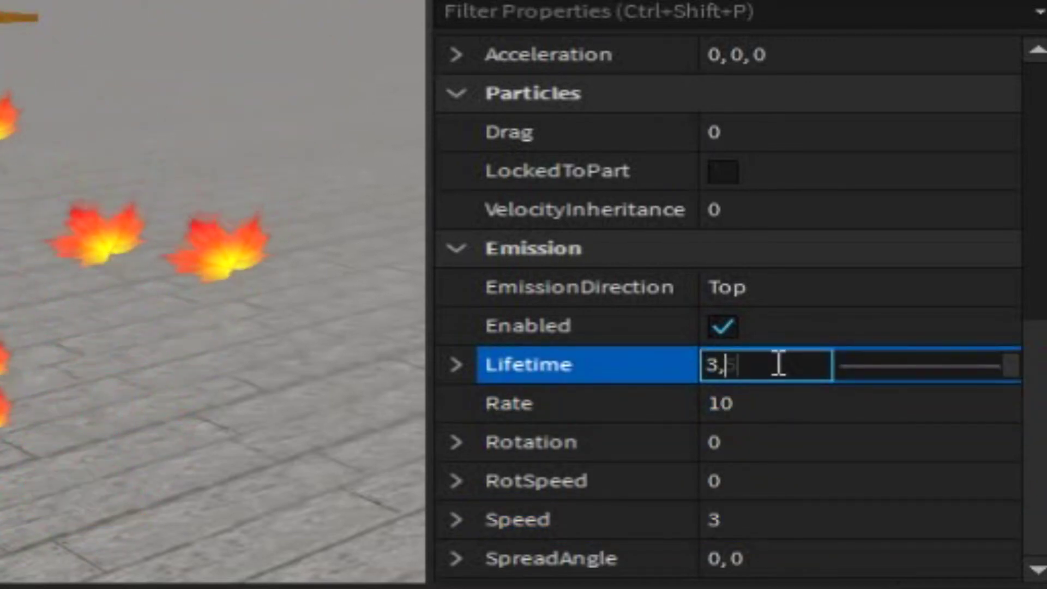
text(6)
key(Return)
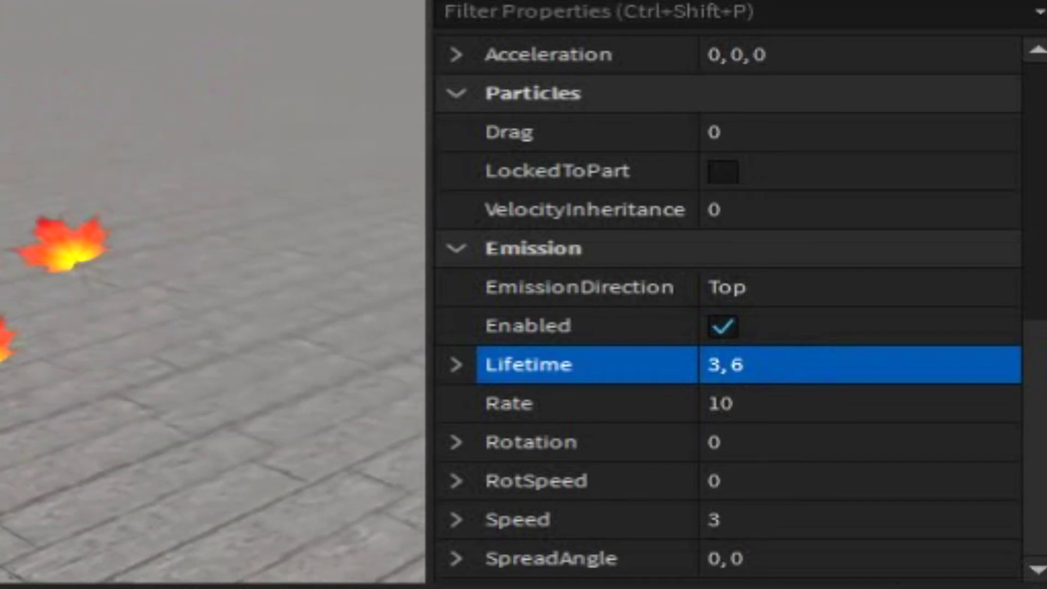
Set the leaf emitter's Speed to 5 and its RotSpeed to 30, 50.
click(793, 515)
key(BackSpace)
text(5)
key(Return)
click(839, 493)
text(5)
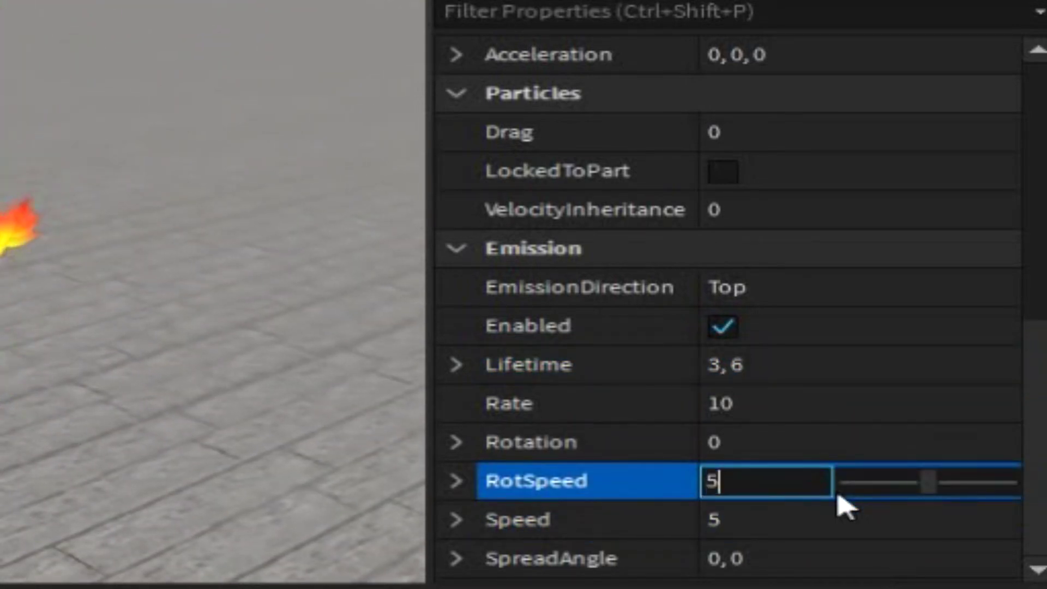
text(0,30)
key(Return)
Set the leaf emitter's Rotation to 60 and re-enter its Rate.
click(855, 446)
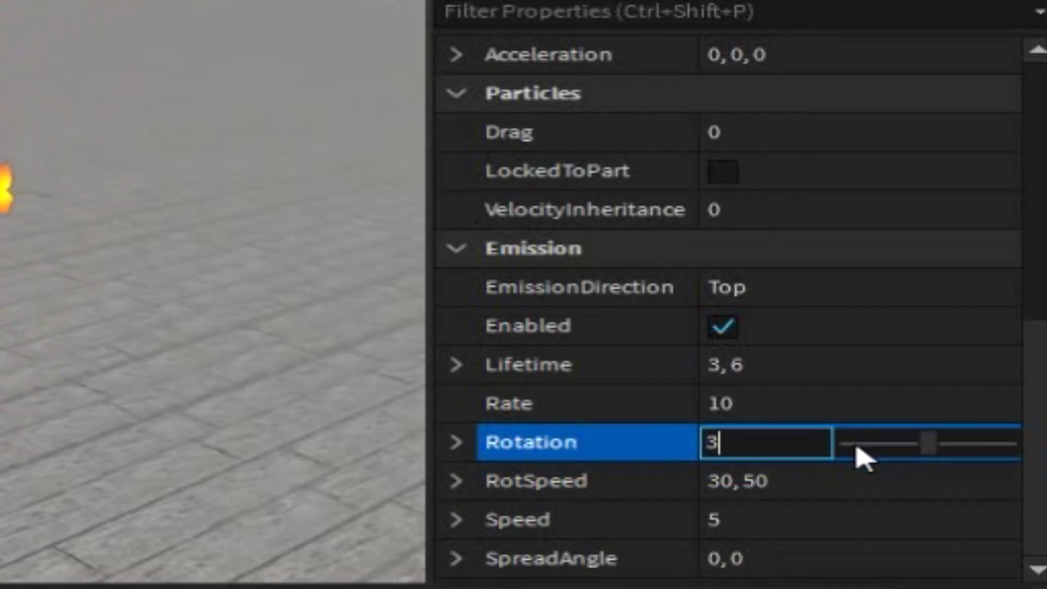
key(Return)
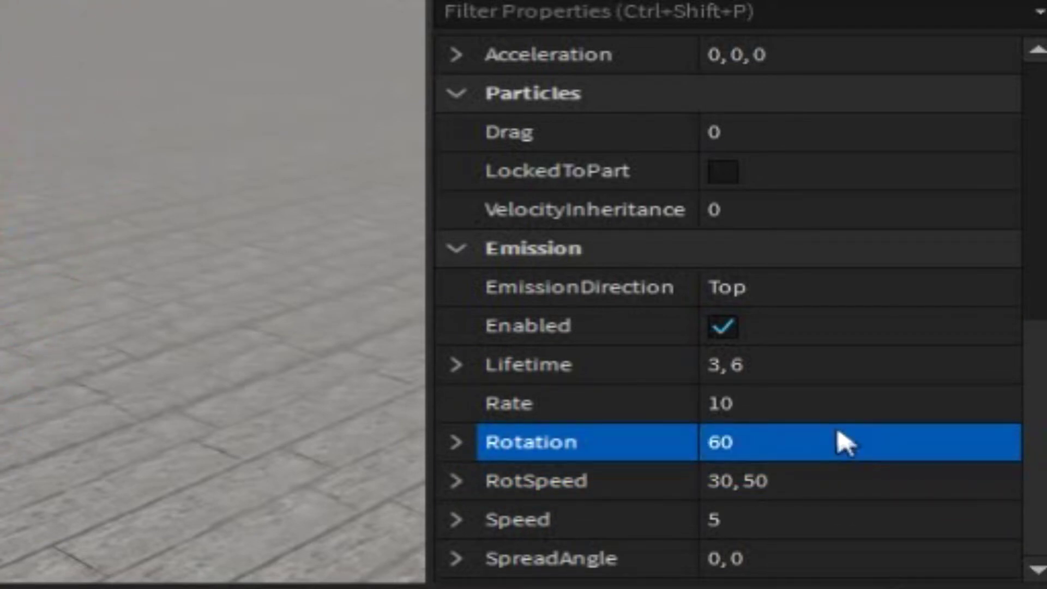
click(766, 409)
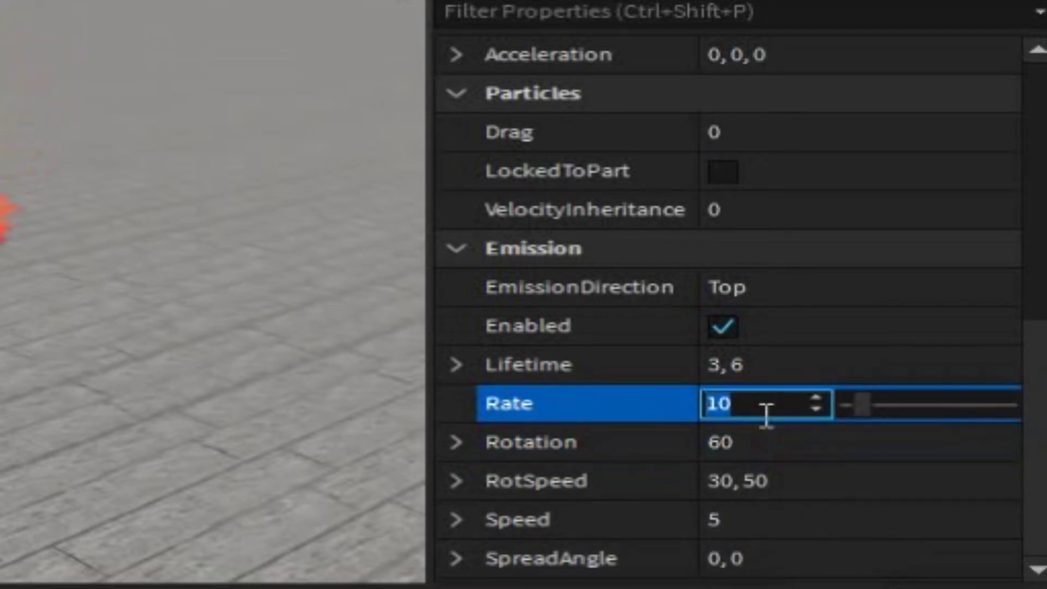
key(Return)
Add points near times 0.47 and 0.83 to the leaf Size curve and lower its end value to 0.0625.
scroll(785, 297, up, 10)
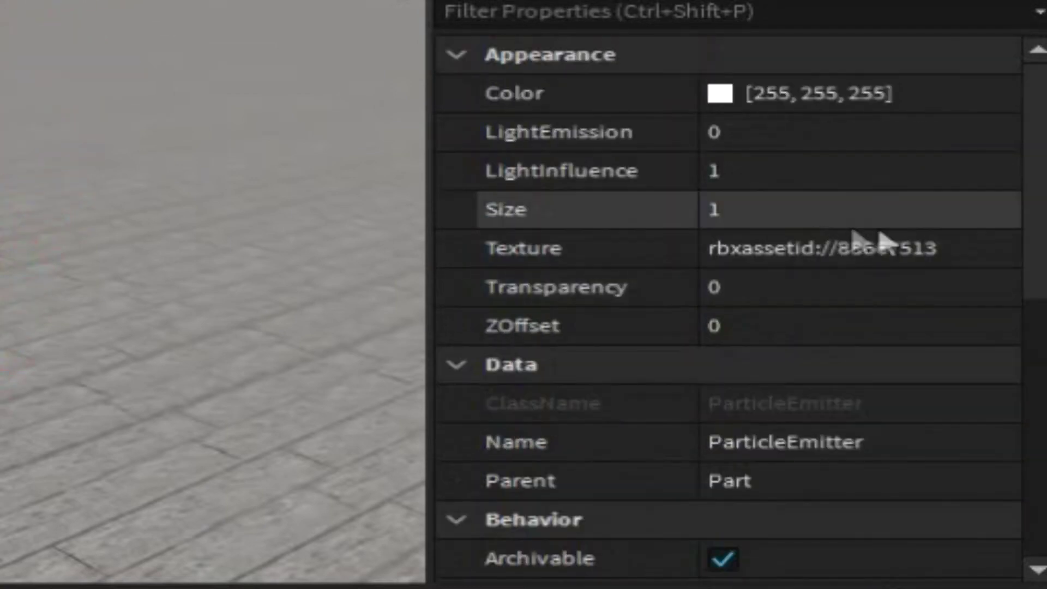
click(919, 218)
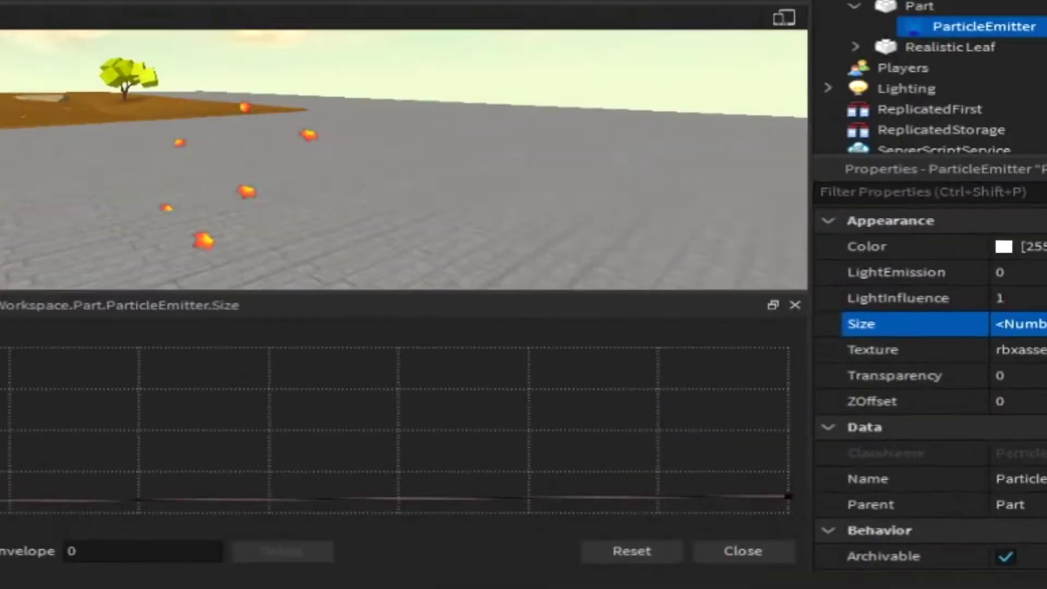
click(469, 507)
drag(469, 502, 470, 494)
drag(819, 505, 823, 519)
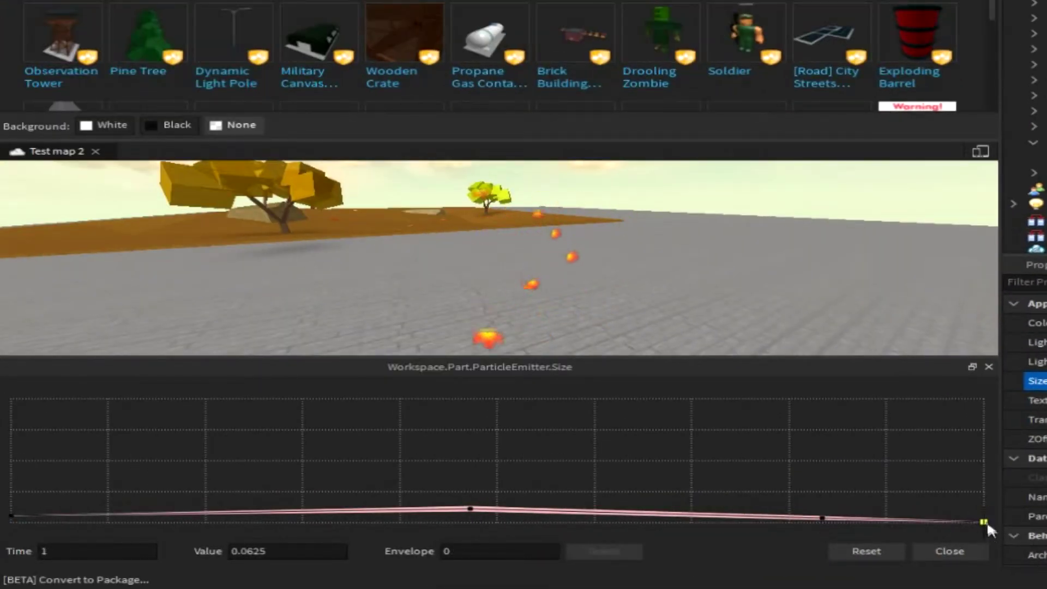
Set the Size point at time 0.47 to 0.875, add points near 0.23 and at 0.0392 with value 0.375, and close the curve editor.
click(468, 512)
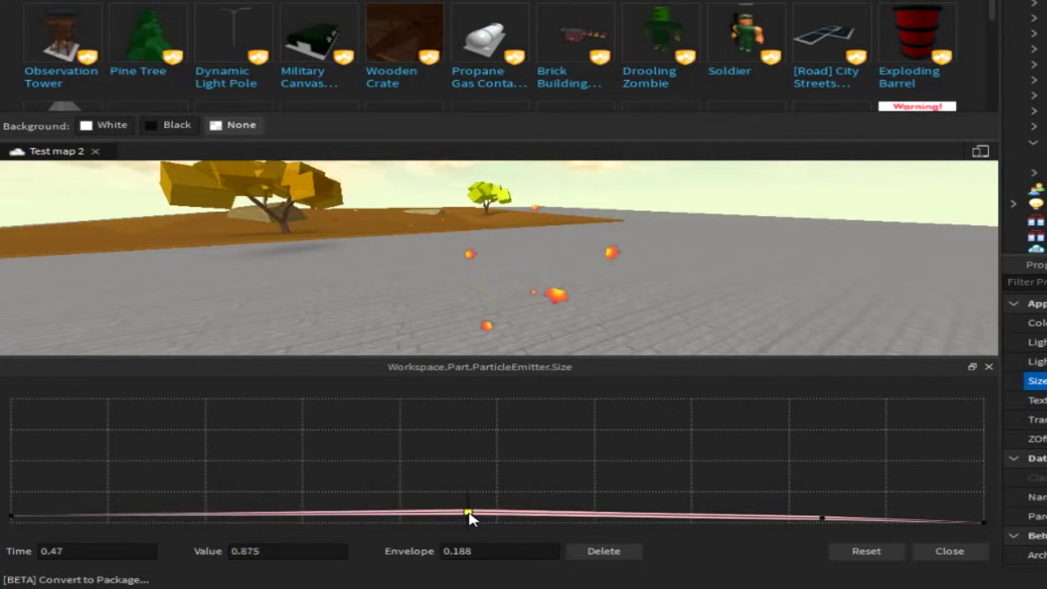
click(233, 514)
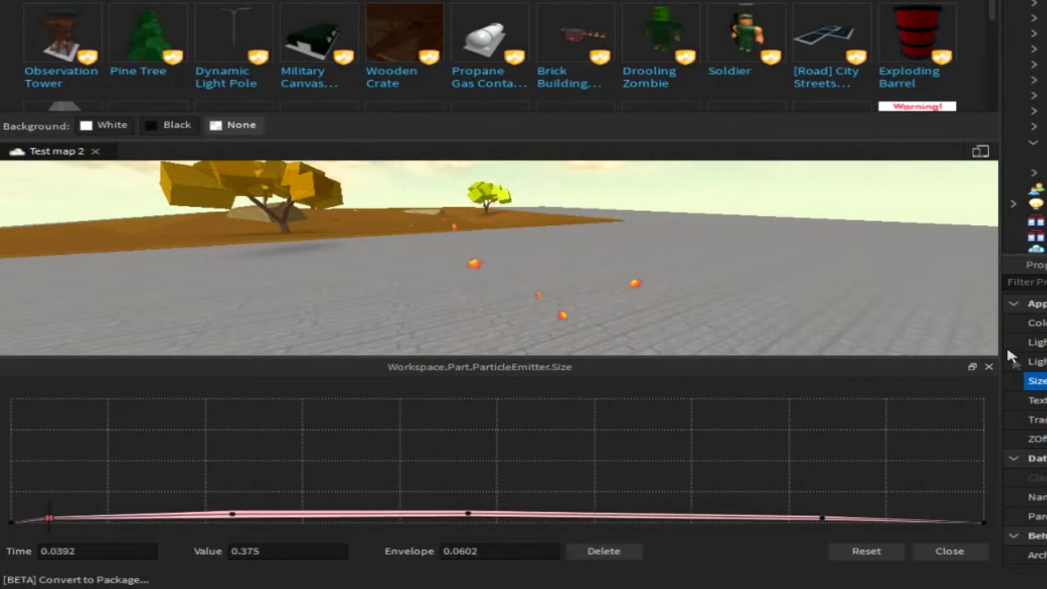
click(988, 366)
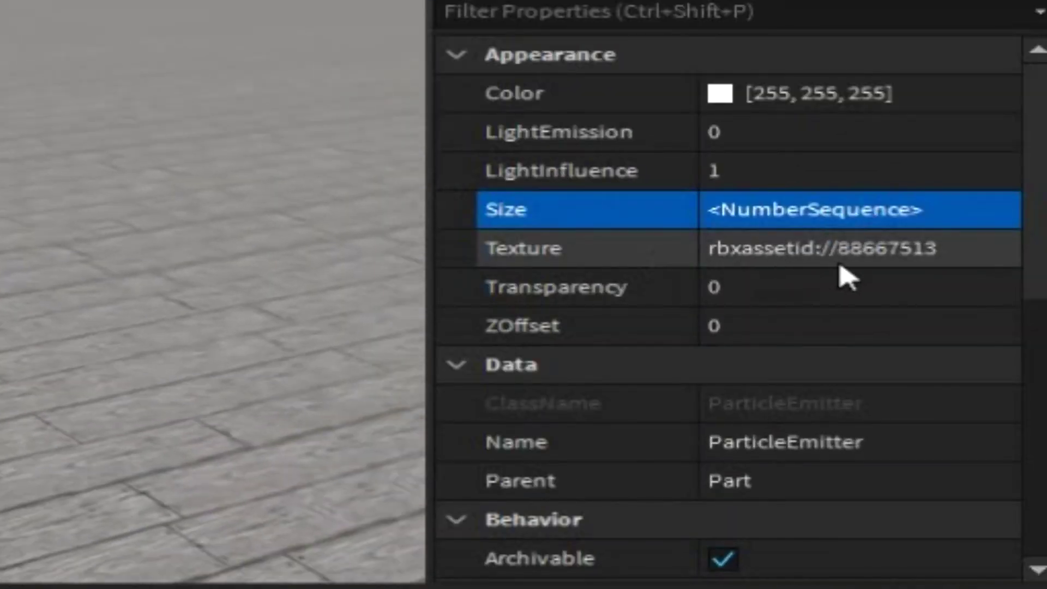
Set the leaf emitter's LightEmission and LightInfluence both to 0.
click(883, 145)
drag(884, 145, 834, 175)
click(1012, 171)
drag(1012, 171, 760, 183)
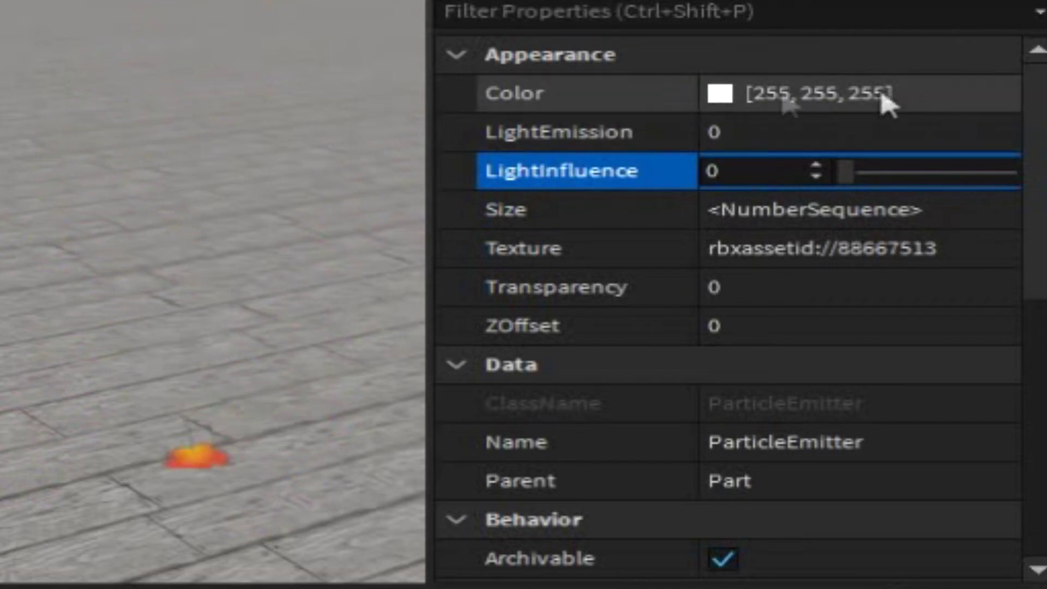
Set the leaf particles' Color to yellow, RGB 255, 255, 0.
click(728, 96)
click(726, 93)
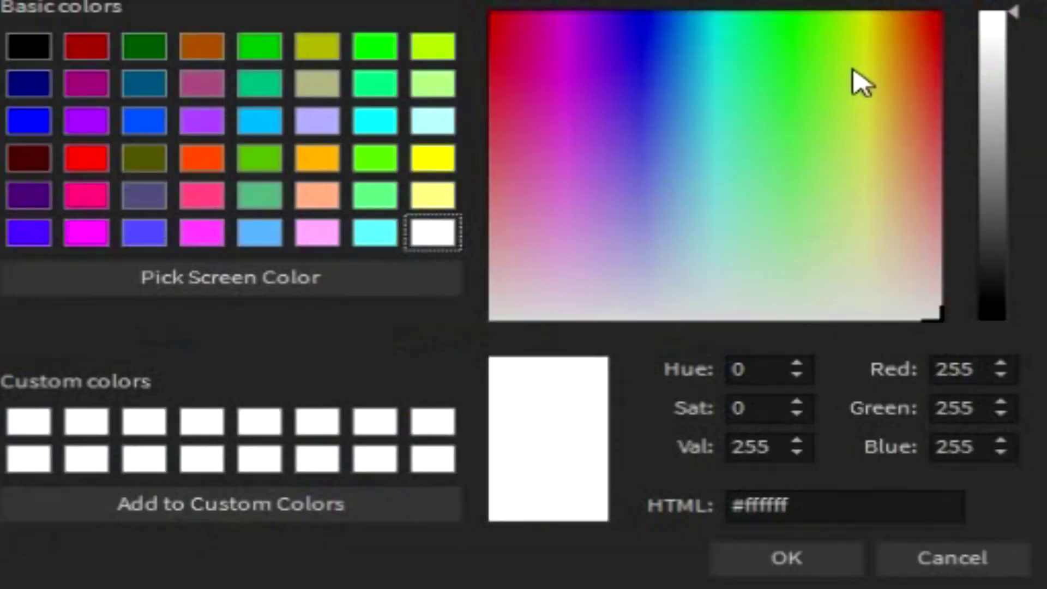
drag(853, 69, 902, 47)
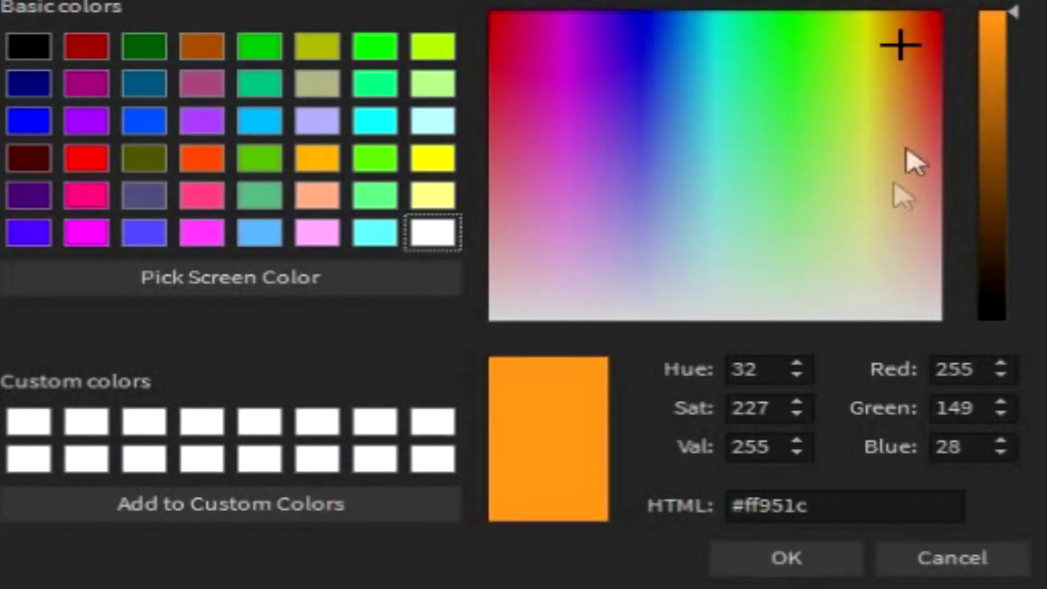
drag(905, 151, 860, 10)
click(788, 552)
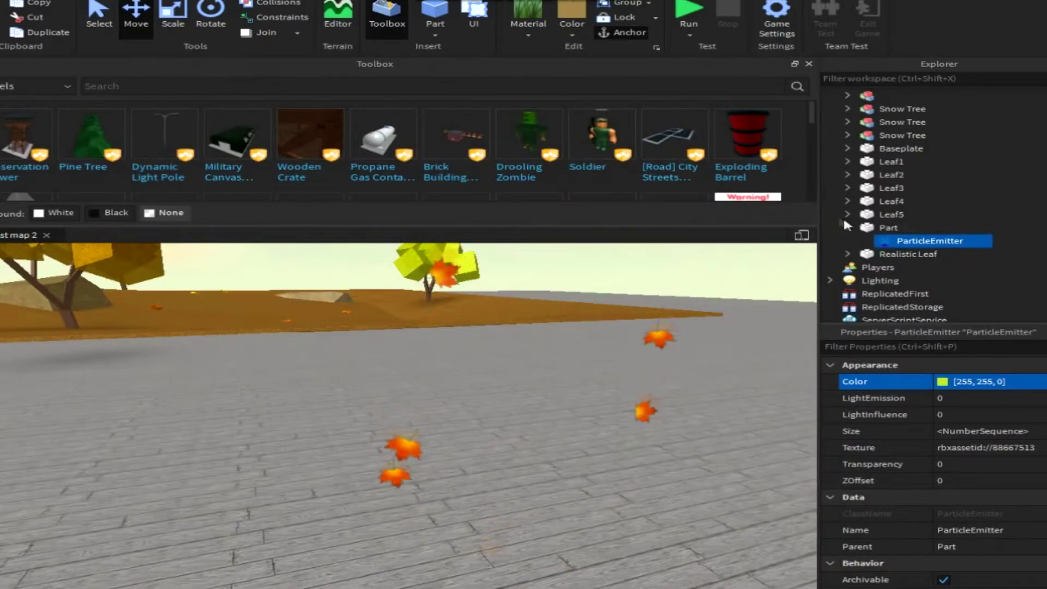
Move the transparent leaf-emitting part over to the golden tree at the far side of the autumn terrain.
click(883, 227)
scroll(338, 416, up, 5)
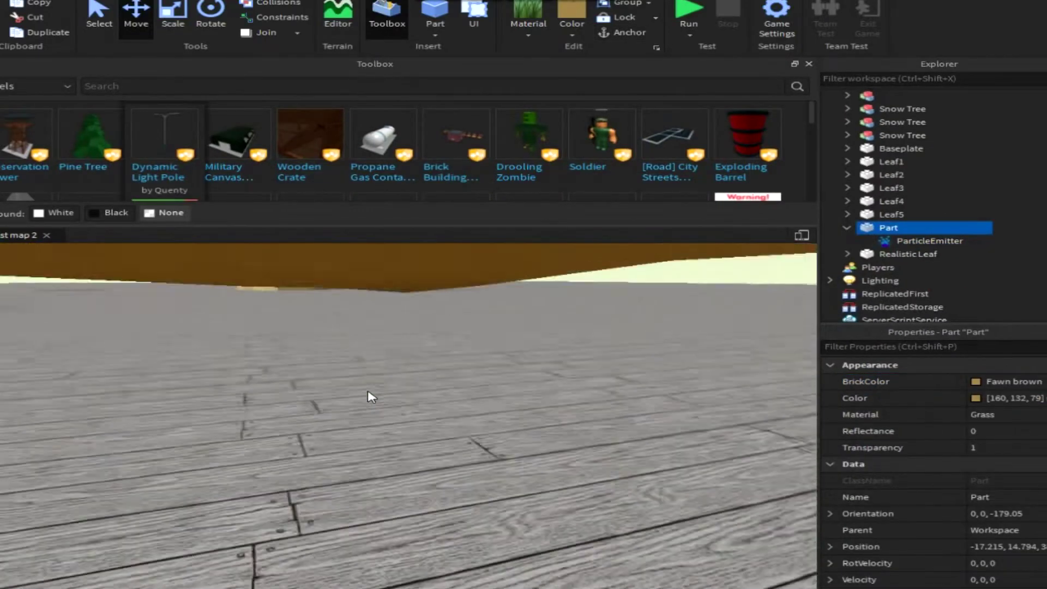
key(f)
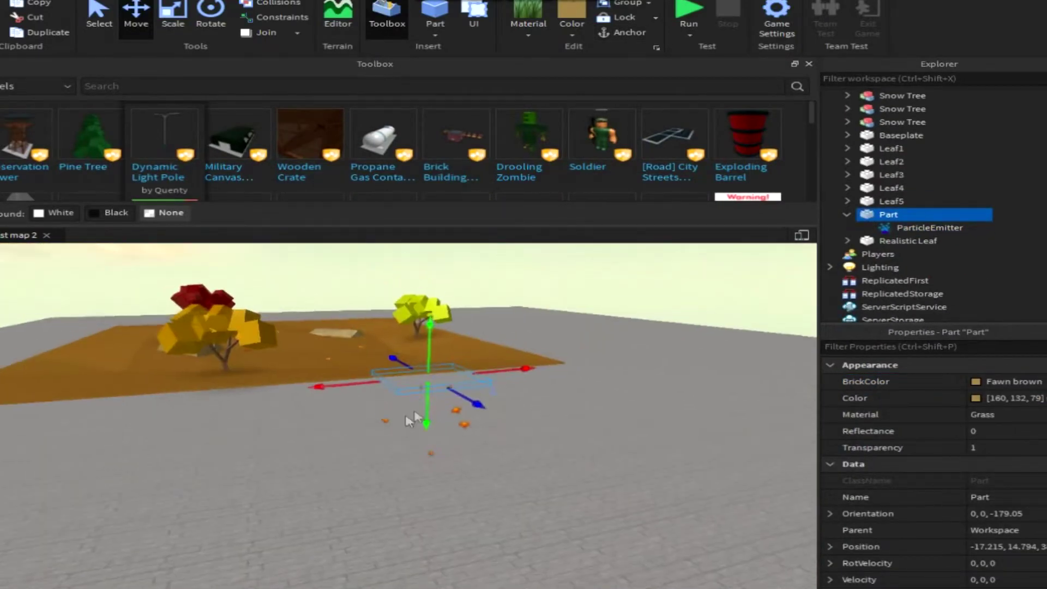
drag(294, 407, 215, 416)
scroll(299, 428, up, 5)
scroll(281, 429, down, 2)
Set the leaf ParticleEmitter's Acceleration to 0, -1, 2 and check how the leaves drift.
click(929, 228)
scroll(970, 482, down, 3)
click(985, 416)
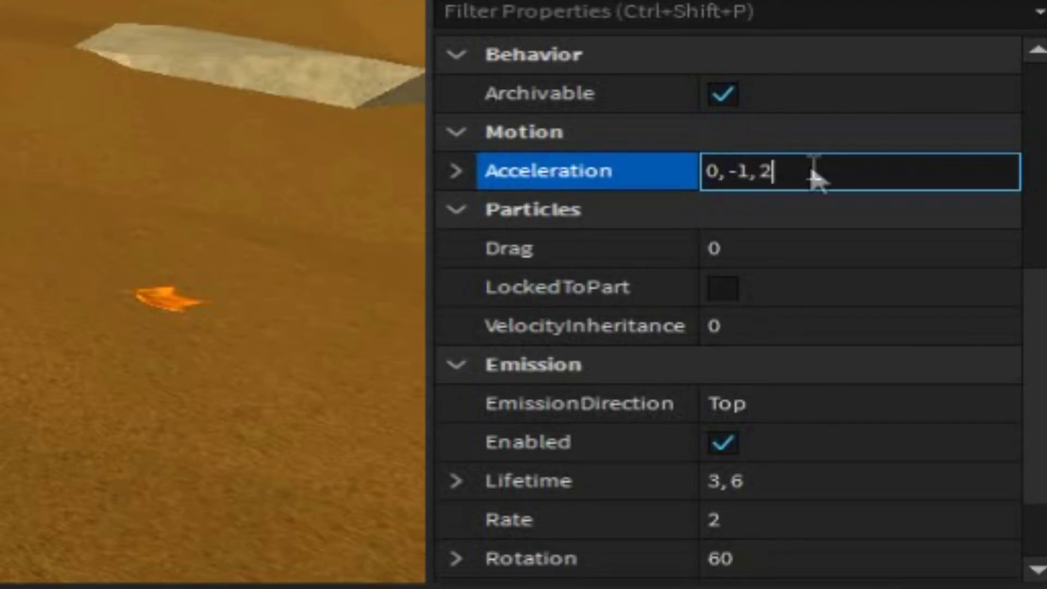
text(0, -1, 2)
key(Return)
right_drag(7, 241, 7, 180)
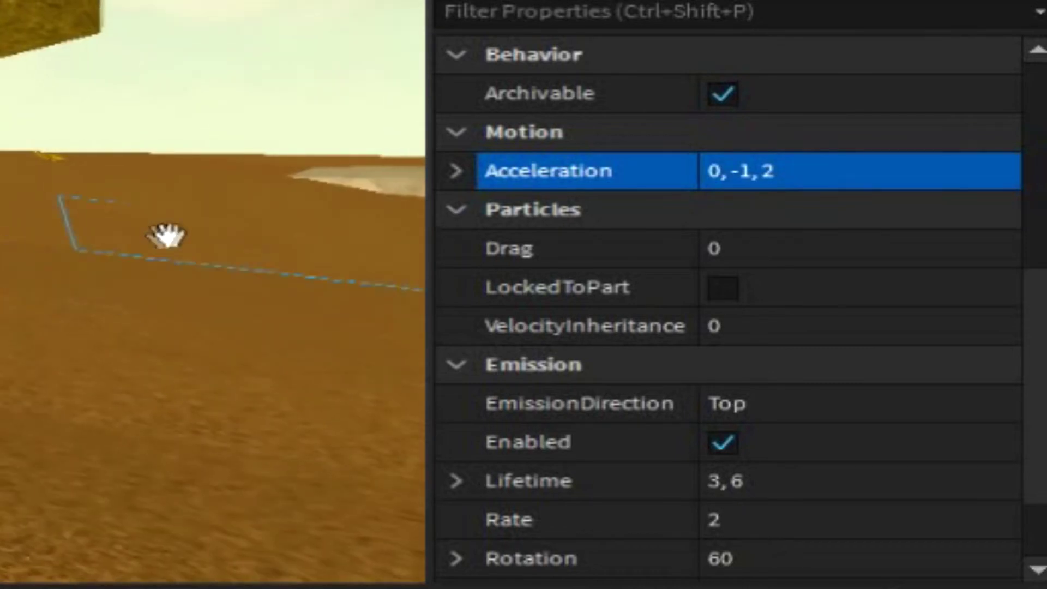
Set the leaf ParticleEmitter's Acceleration to 0, -1, -3.
click(776, 175)
text(-3)
key(Return)
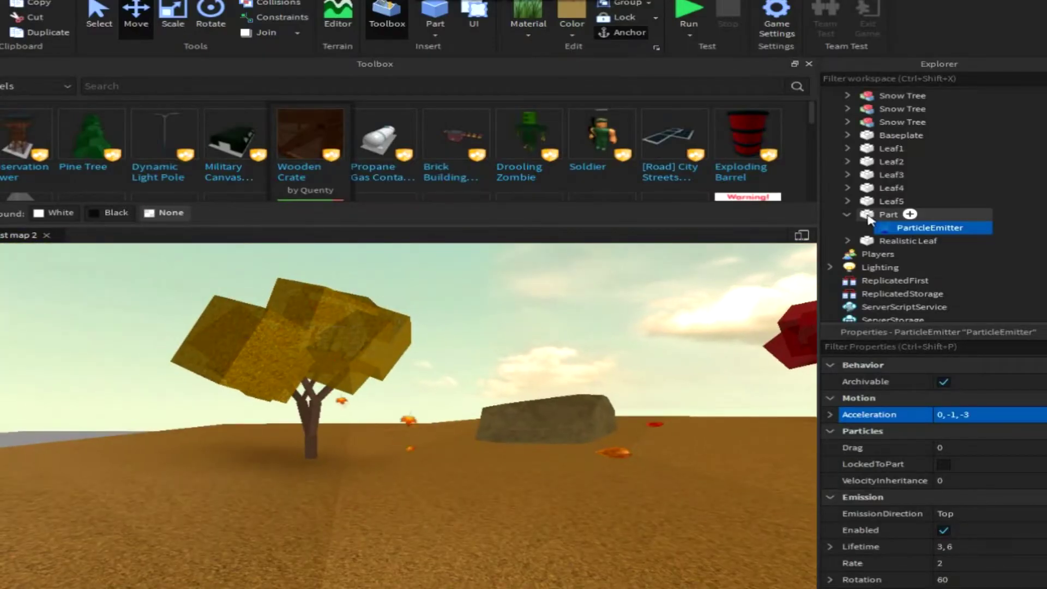
Scale the transparent leaf part to fit inside the golden tree's foliage.
click(888, 214)
click(158, 24)
right_drag(255, 433, 255, 434)
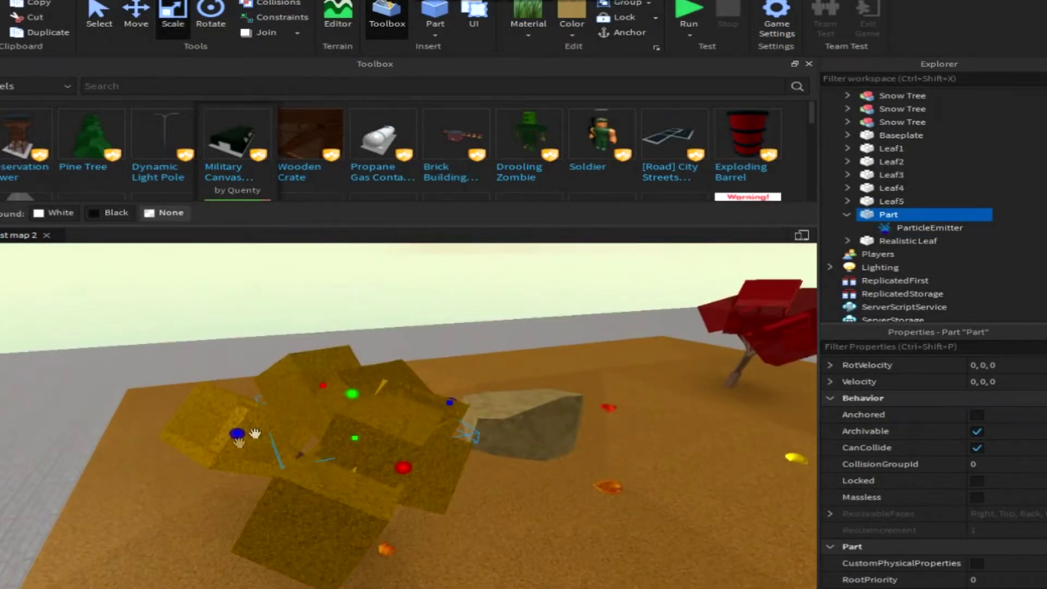
click(364, 355)
right_drag(409, 346, 538, 390)
key(s)
Duplicate the leaf part and position the copy within the red tree's foliage.
click(349, 375)
key(ctrl+d)
drag(184, 374, 566, 424)
key(f)
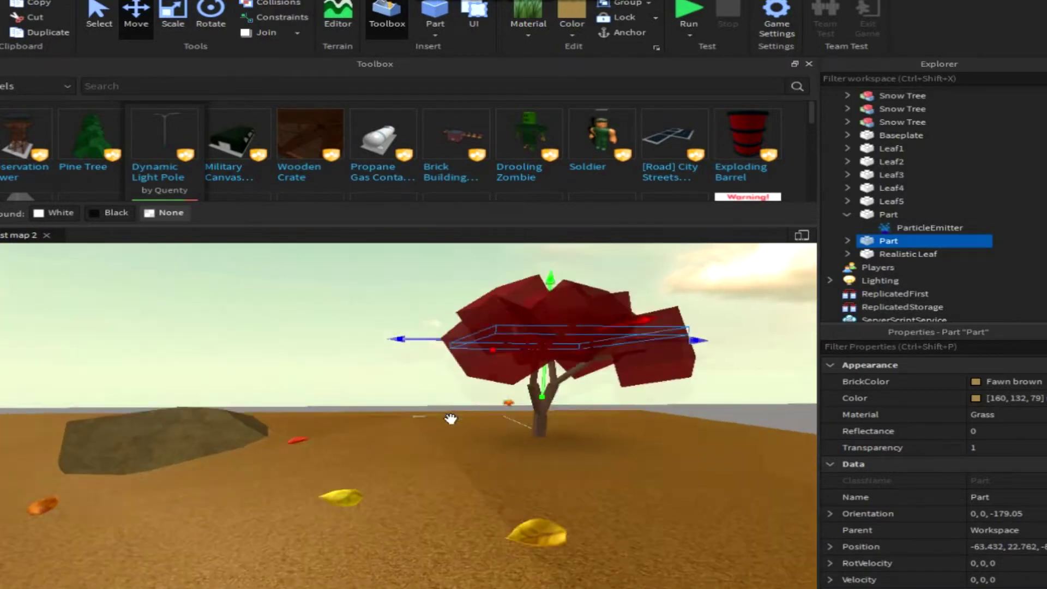
scroll(541, 389, up, 3)
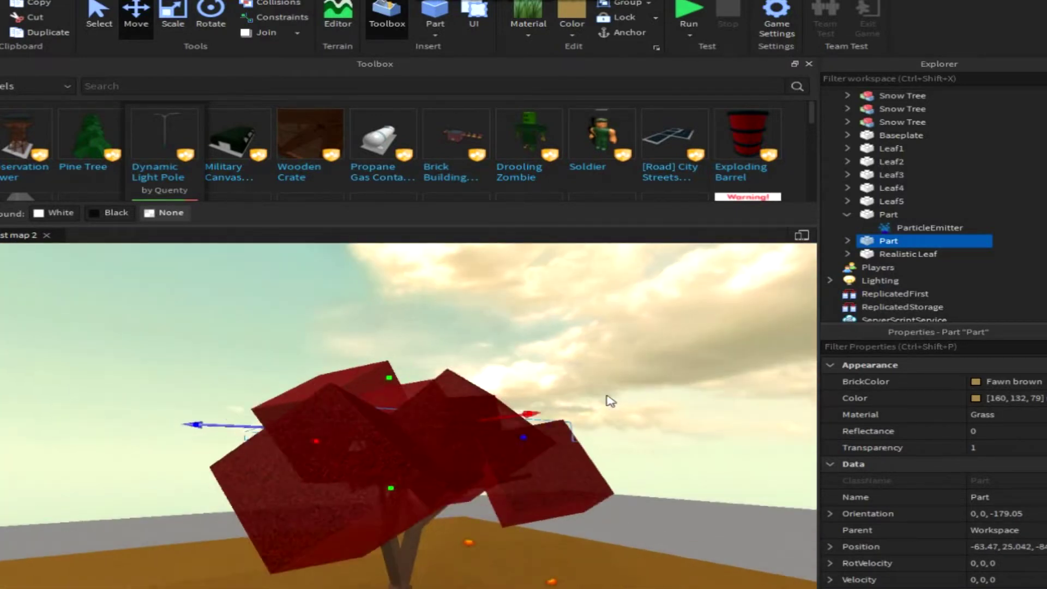
right_drag(607, 397, 519, 420)
drag(585, 412, 591, 413)
scroll(591, 413, down, 4)
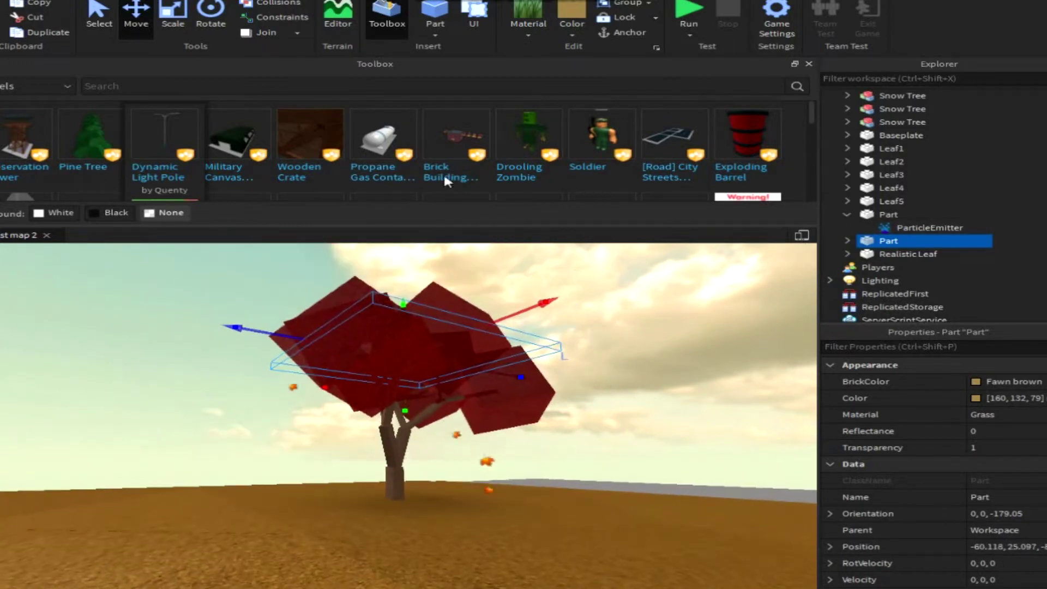
Set the Acceleration of the red tree's ParticleEmitter to 3, -1, 1.
click(847, 240)
click(930, 254)
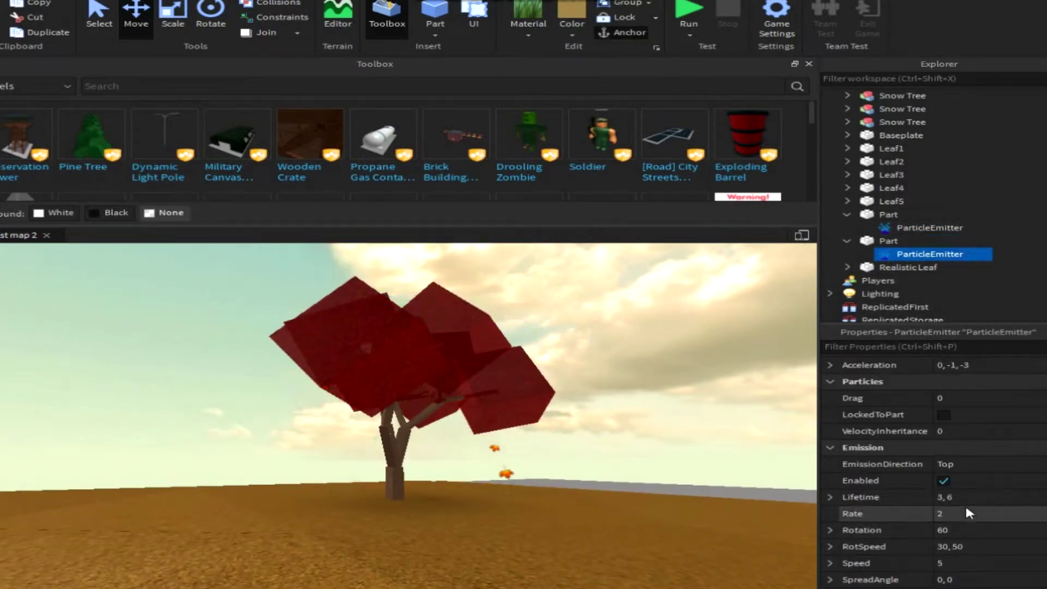
scroll(932, 469, up, 1)
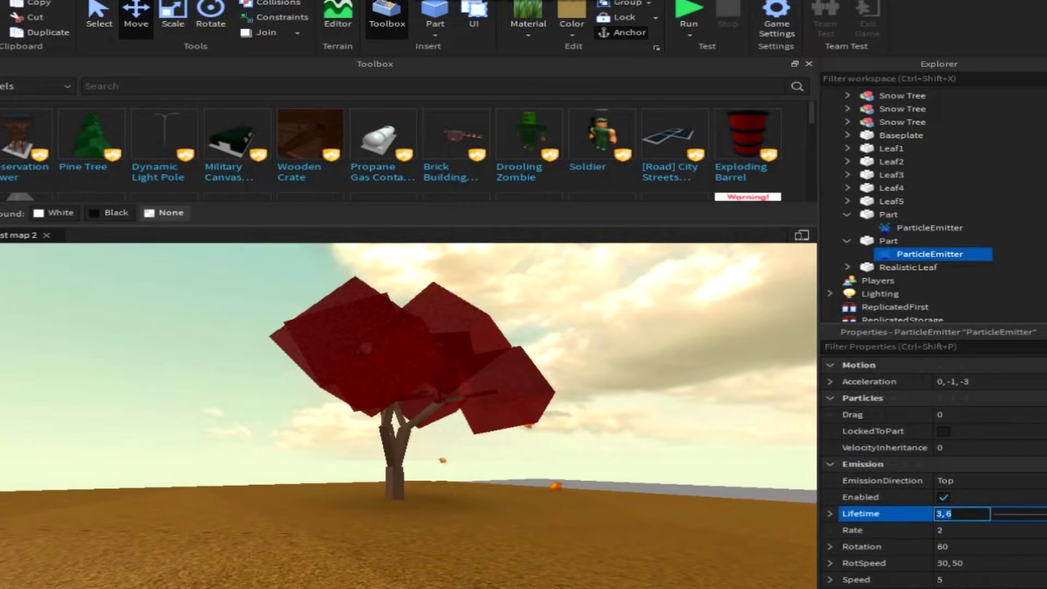
scroll(976, 463, up, 4)
click(977, 447)
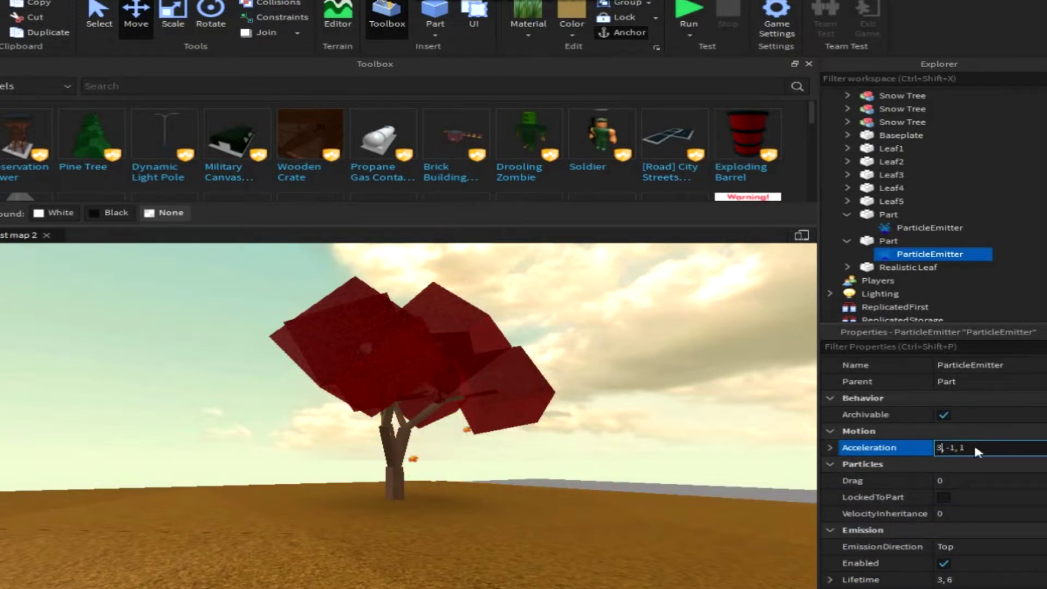
Set the start color of the red tree's particle color sequence to red, RGB 255, 0, 4.
scroll(949, 425, up, 3)
click(981, 381)
click(1038, 381)
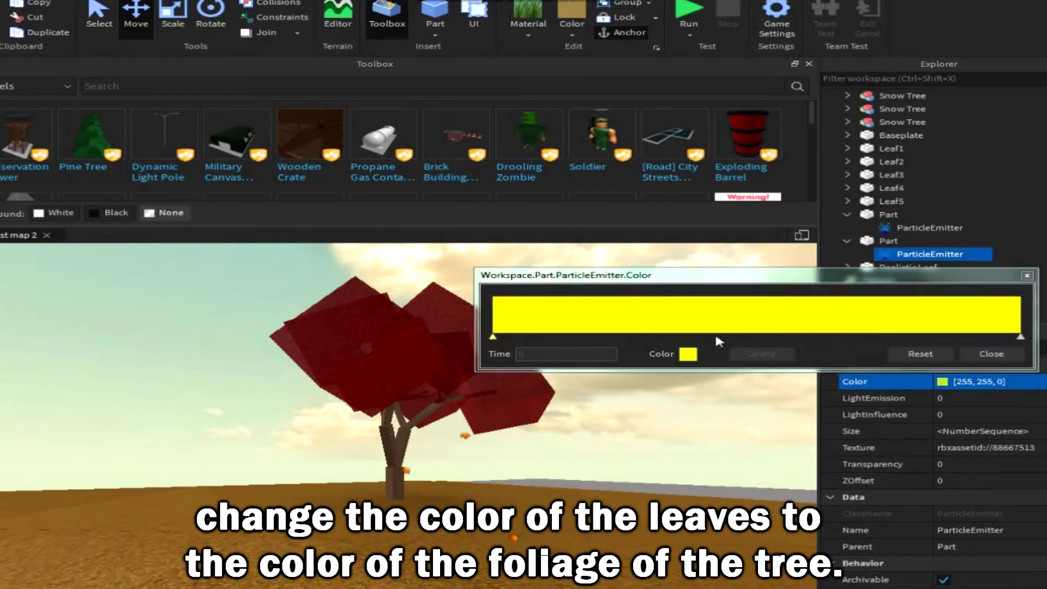
click(688, 354)
click(510, 186)
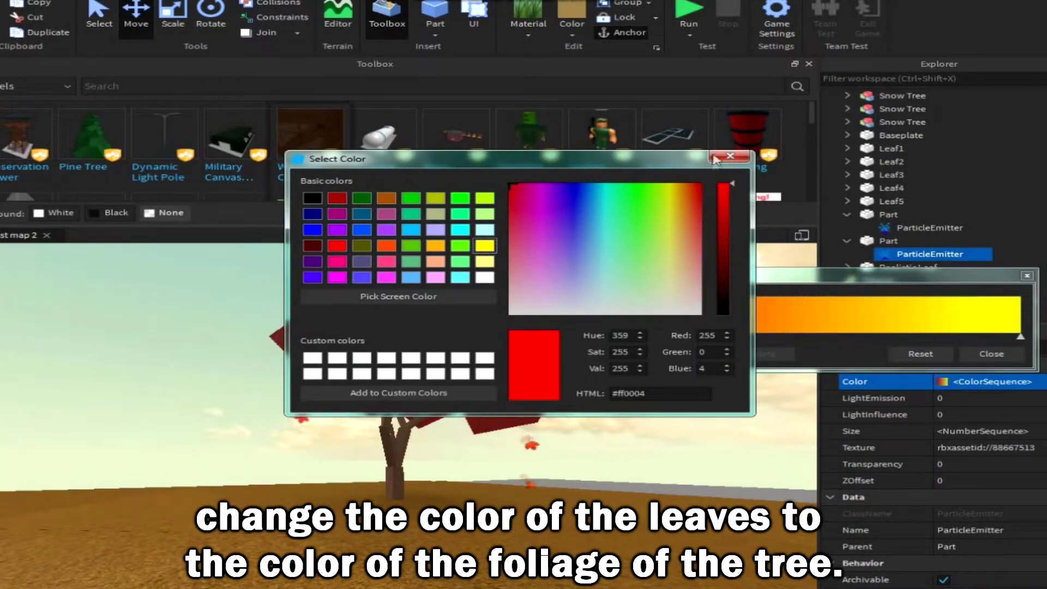
click(731, 158)
Set the end color of the particle color sequence to orange-red and close the color sequence editor.
click(1020, 336)
click(688, 353)
click(680, 191)
click(693, 190)
click(731, 158)
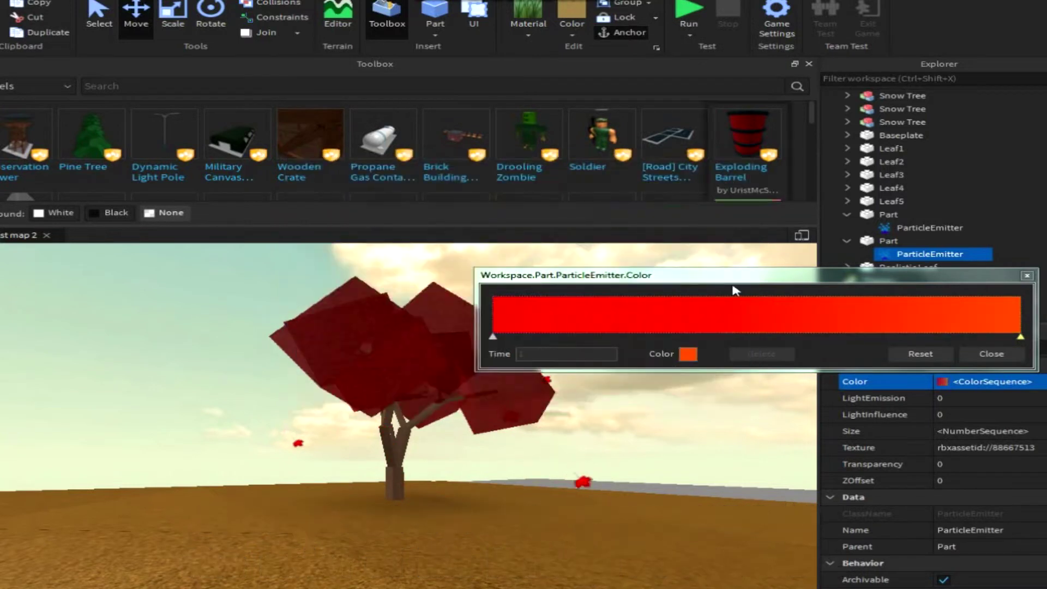
click(1027, 276)
Duplicate the red tree's leaf part and position the copy within the yellow-green tree's foliage.
scroll(627, 409, down, 5)
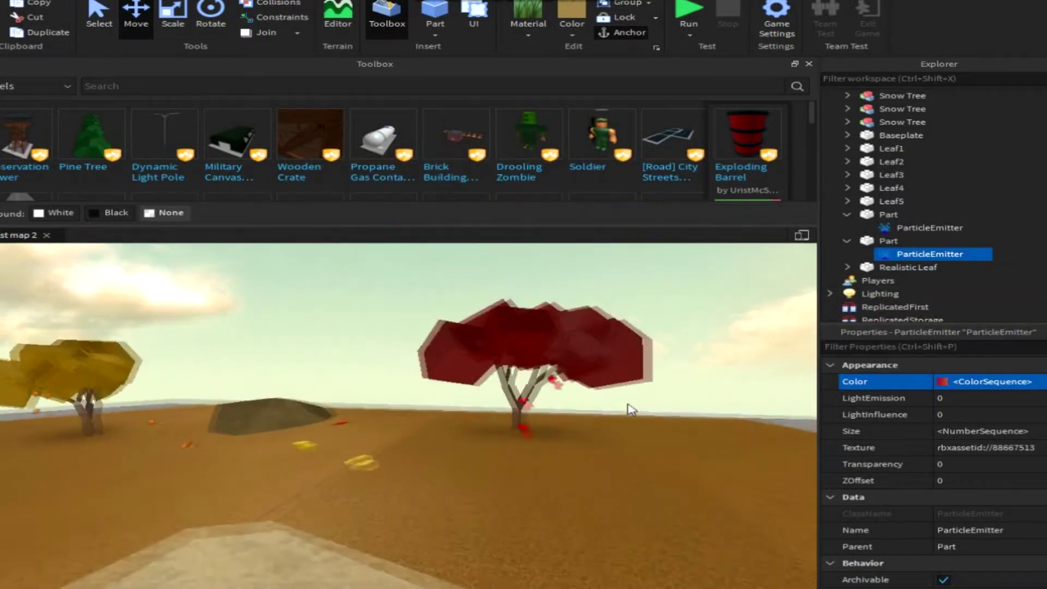
middle_drag(631, 409, 639, 396)
click(887, 240)
key(ctrl+d)
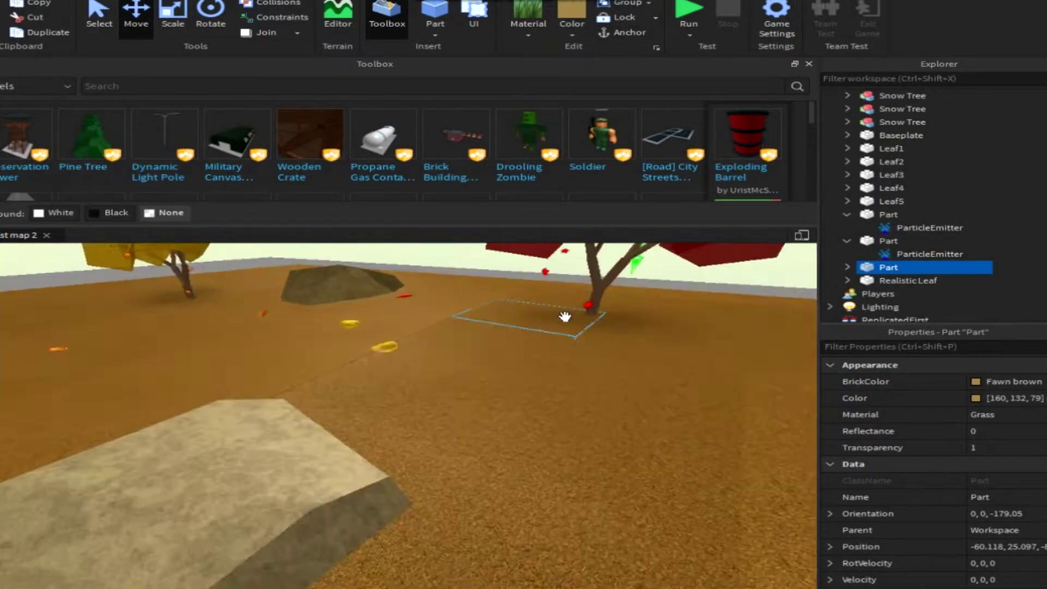
scroll(202, 446, down, 5)
drag(382, 431, 328, 392)
key(f)
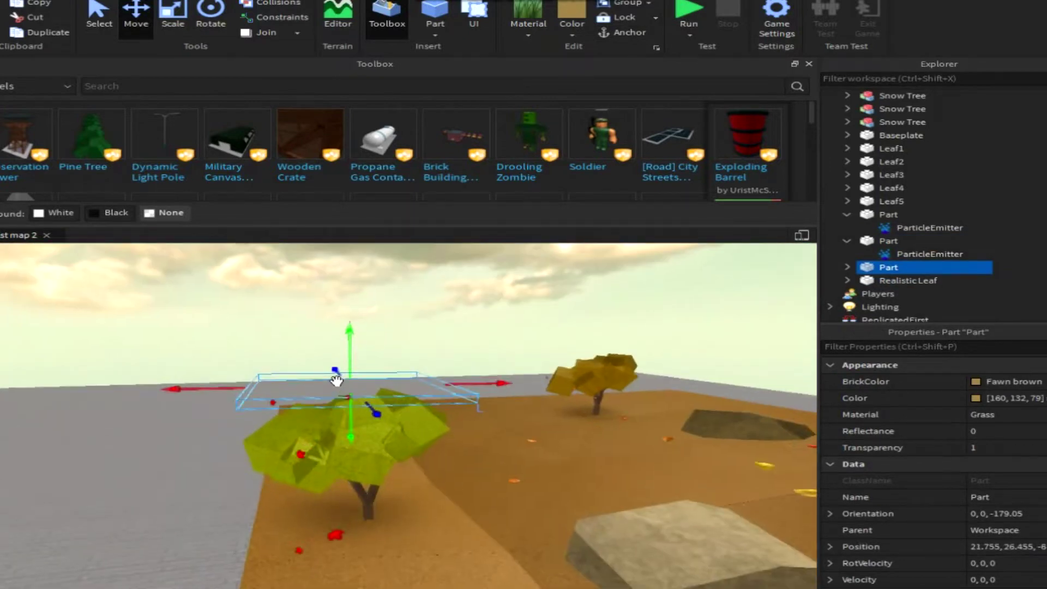
scroll(543, 480, down, 3)
click(573, 435)
click(873, 267)
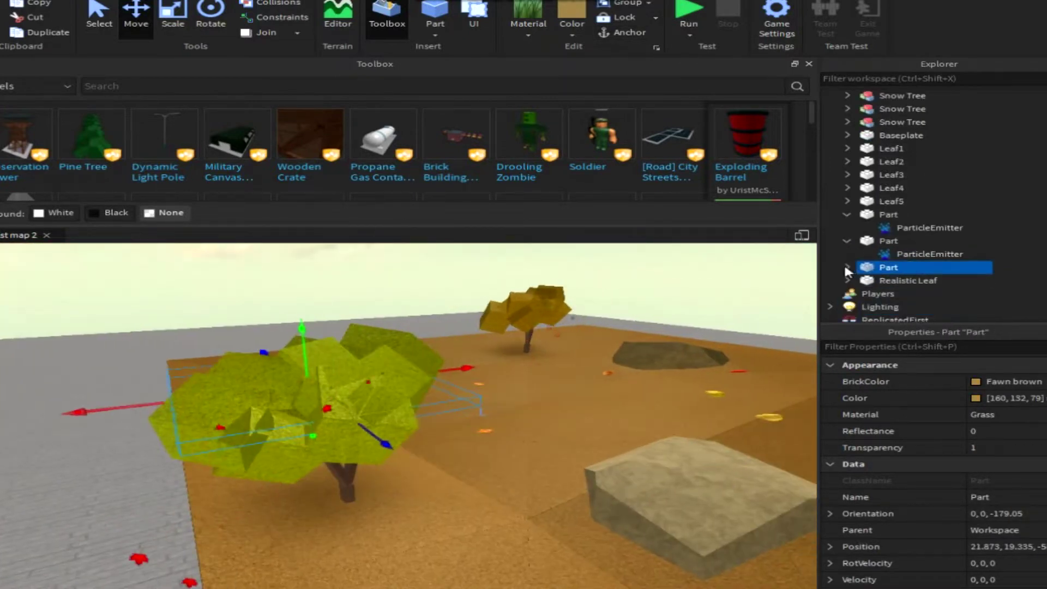
Set the Color of the yellow-green tree's ParticleEmitter to yellow, RGB 251, 255, 0.
click(846, 267)
click(930, 280)
scroll(957, 476, up, 2)
click(943, 380)
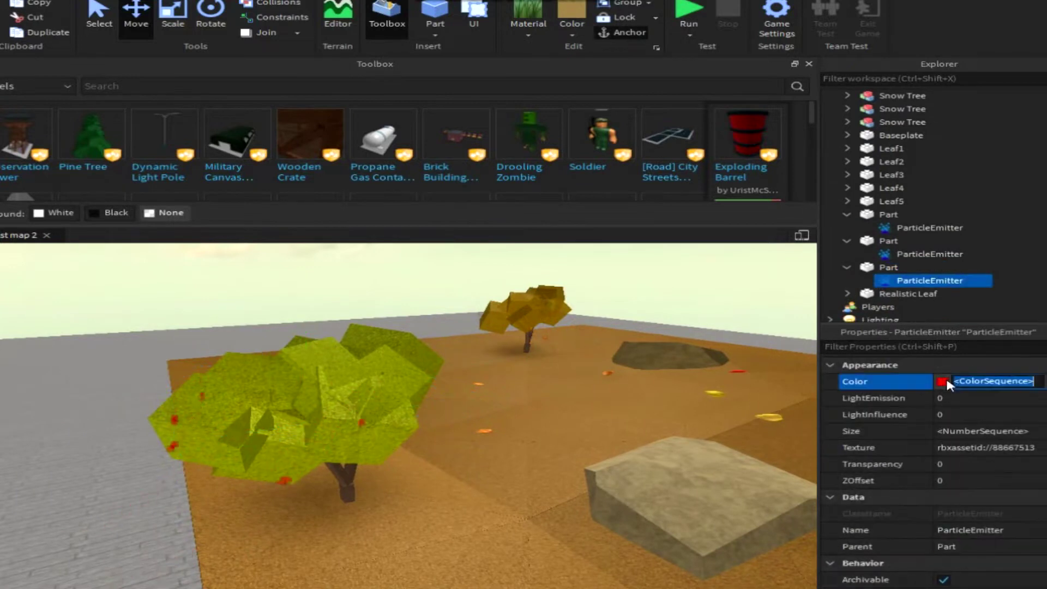
click(668, 174)
click(647, 406)
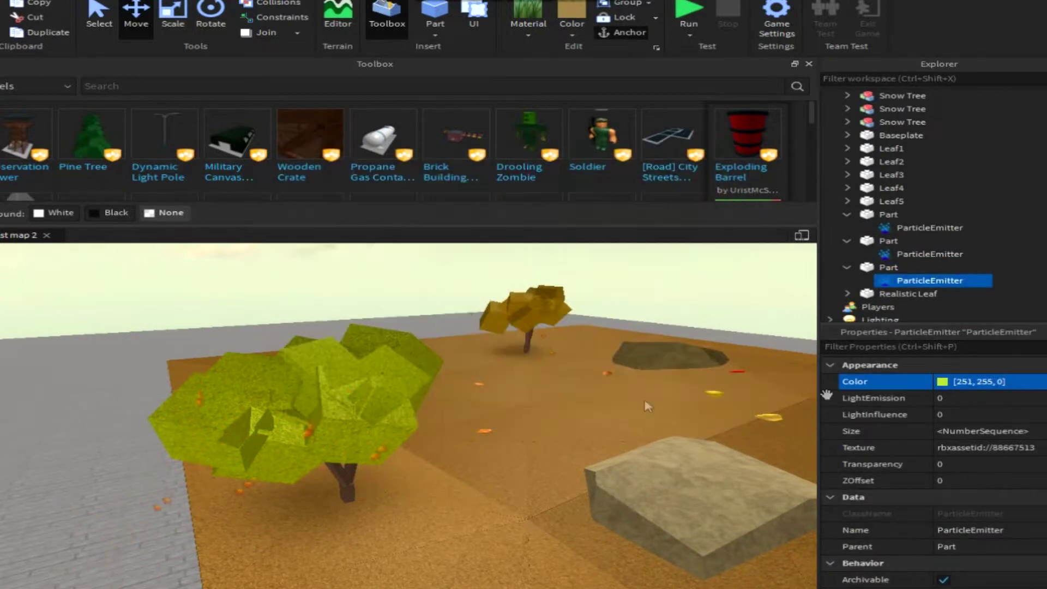
Set the yellow-green tree's particle Color to lime, RGB 166, 255, 0, and raise LightInfluence to about 0.65.
click(943, 381)
click(663, 173)
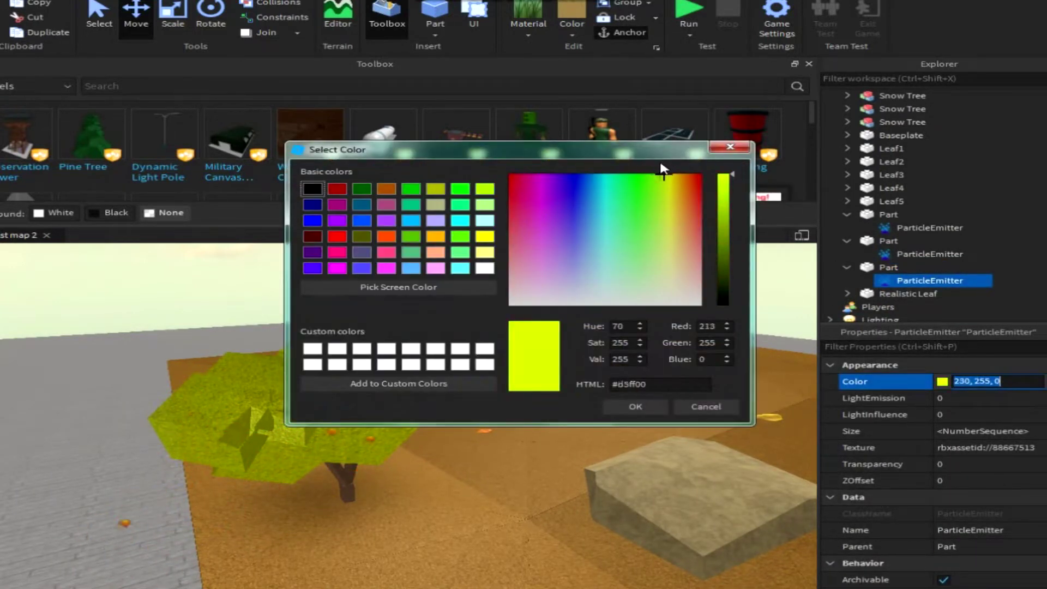
click(635, 406)
click(989, 415)
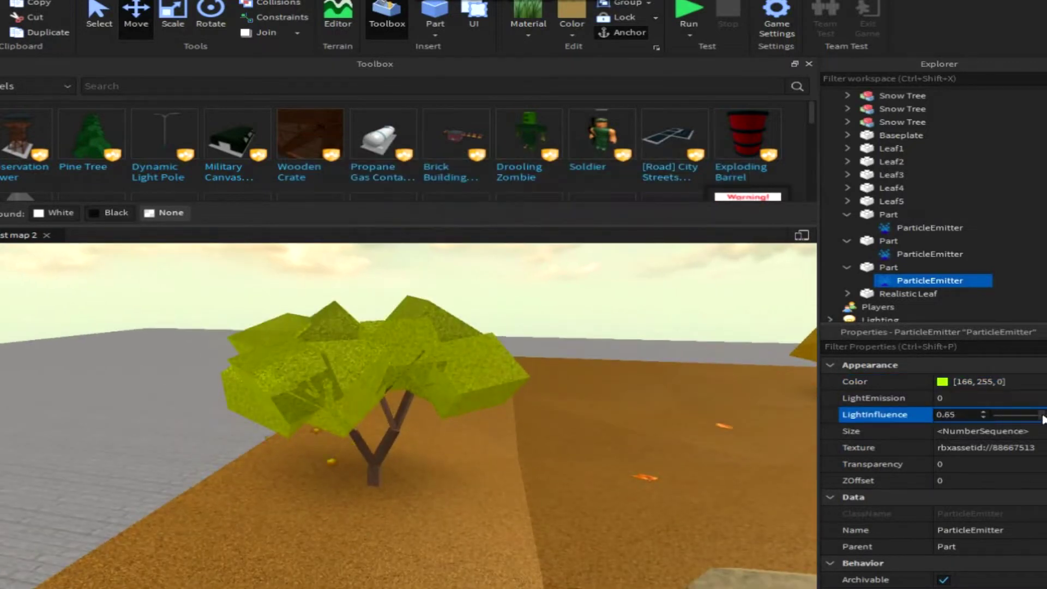
Set the Acceleration of the yellow-green tree's ParticleEmitter to 0, -1, -3.
click(888, 267)
scroll(1003, 493, down, 5)
scroll(995, 460, up, 3)
key(Down)
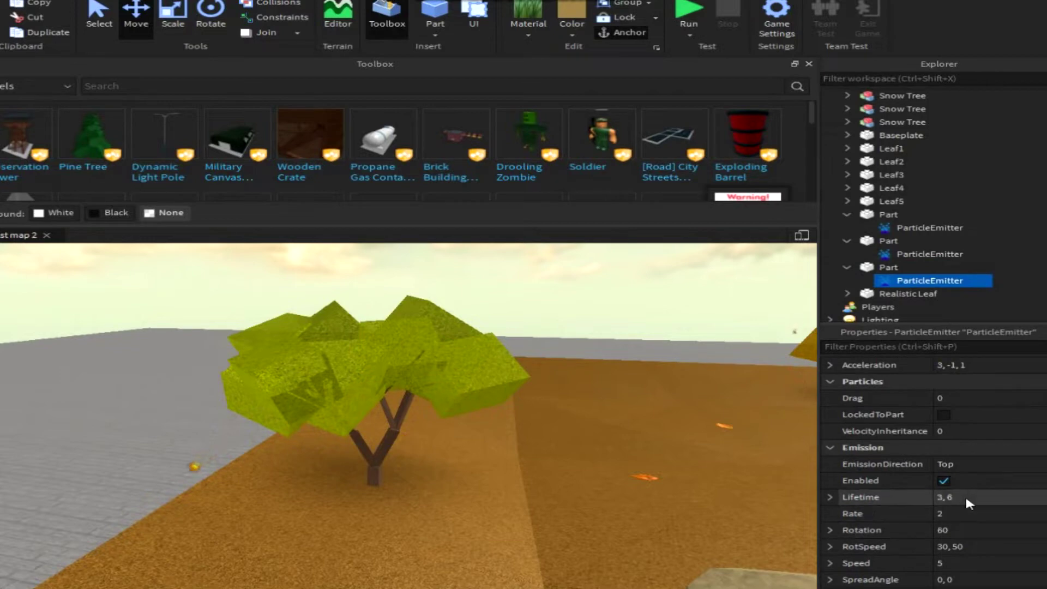
scroll(967, 498, up, 3)
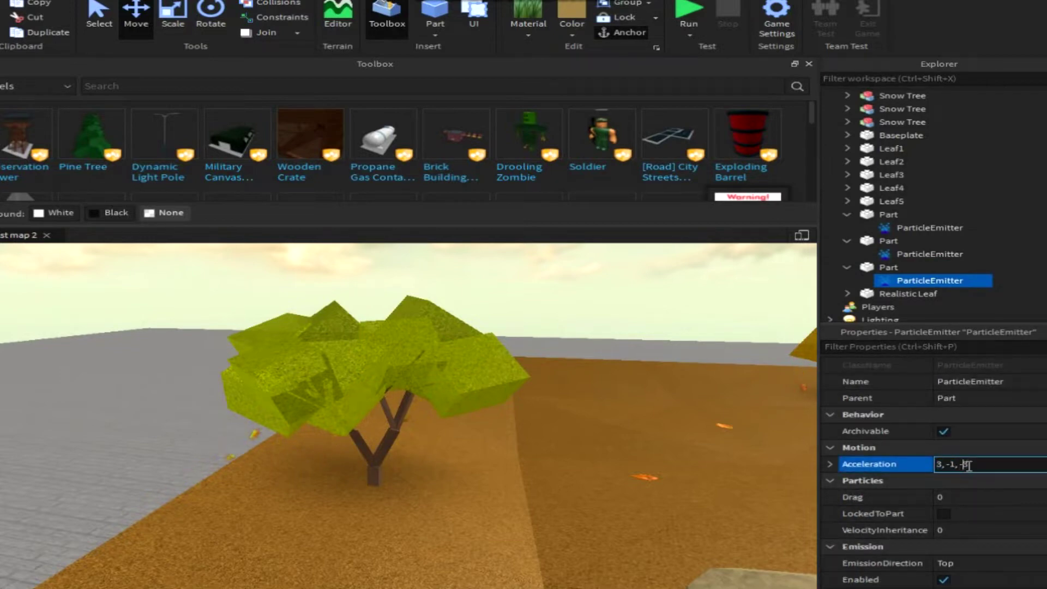
text(0)
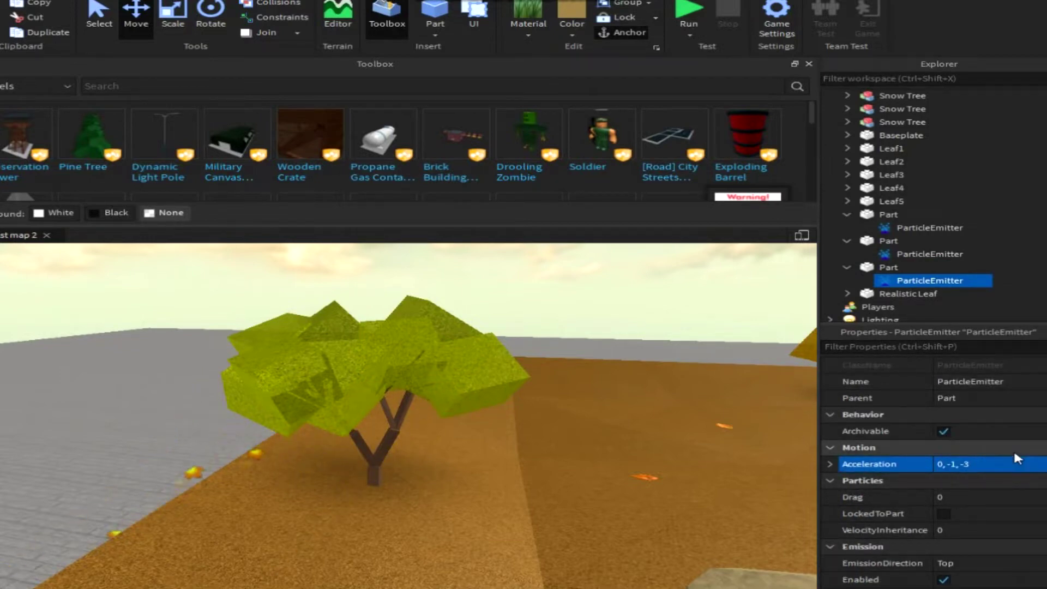
key(Return)
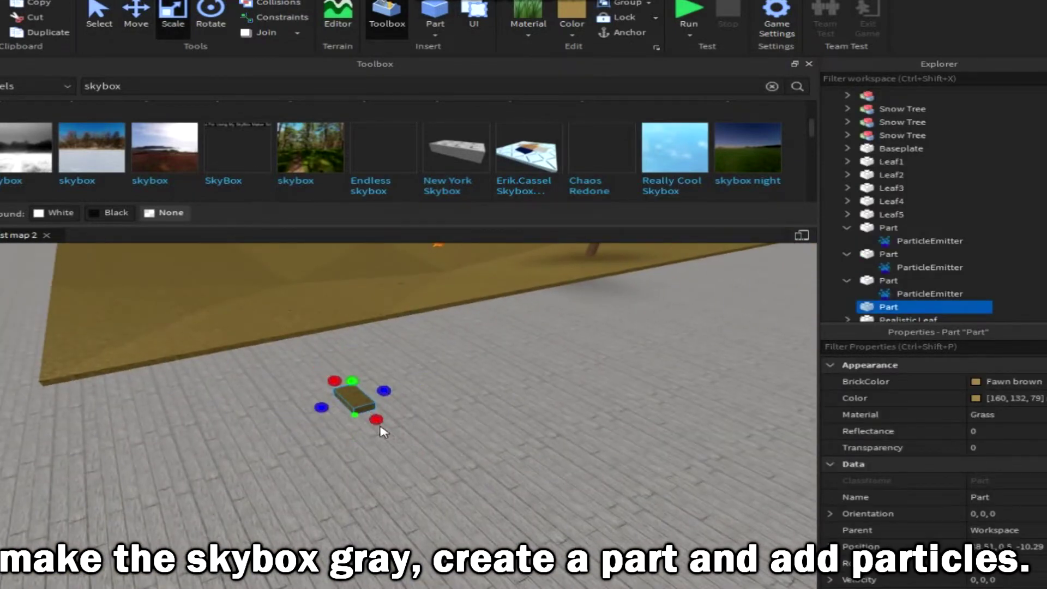
Enlarge the new part into a wide square slab and raise it above the scene to a height of about 51.6.
drag(524, 415, 680, 387)
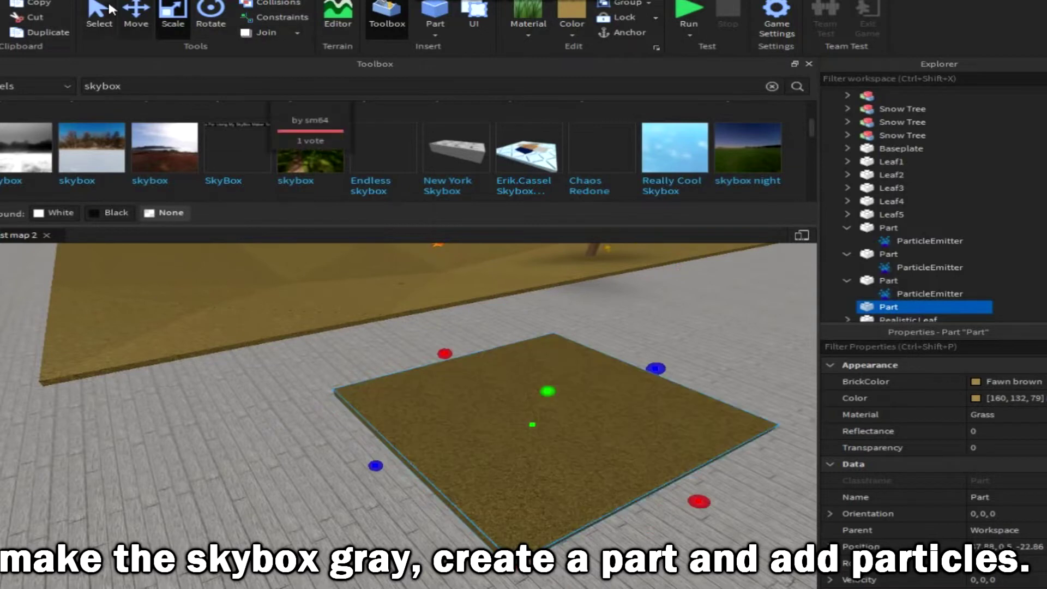
click(135, 17)
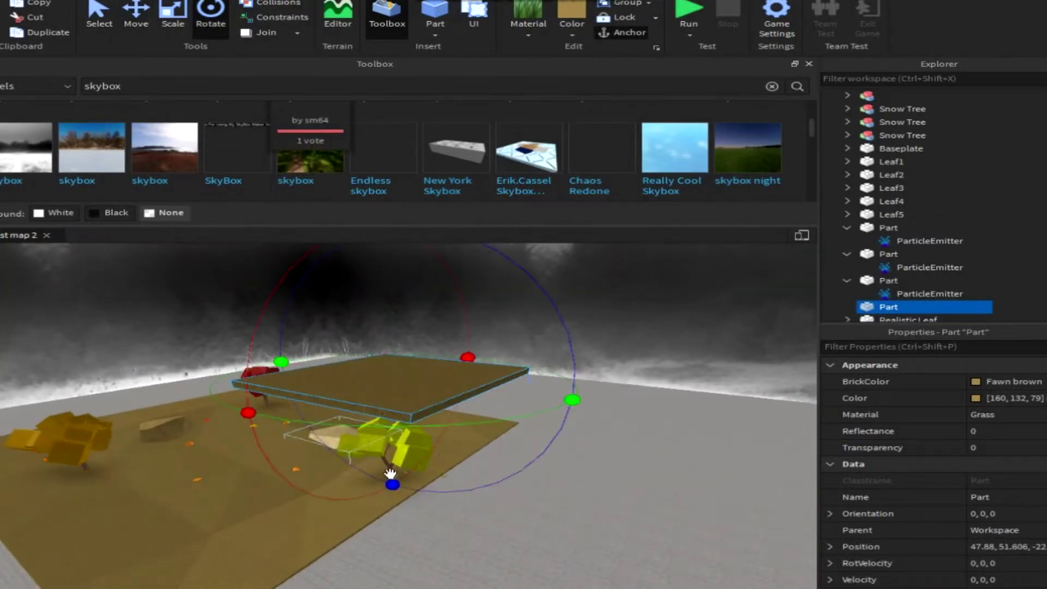
Flip the raised slab about 180 degrees upside down and set its Transparency to 1.
drag(392, 484, 399, 307)
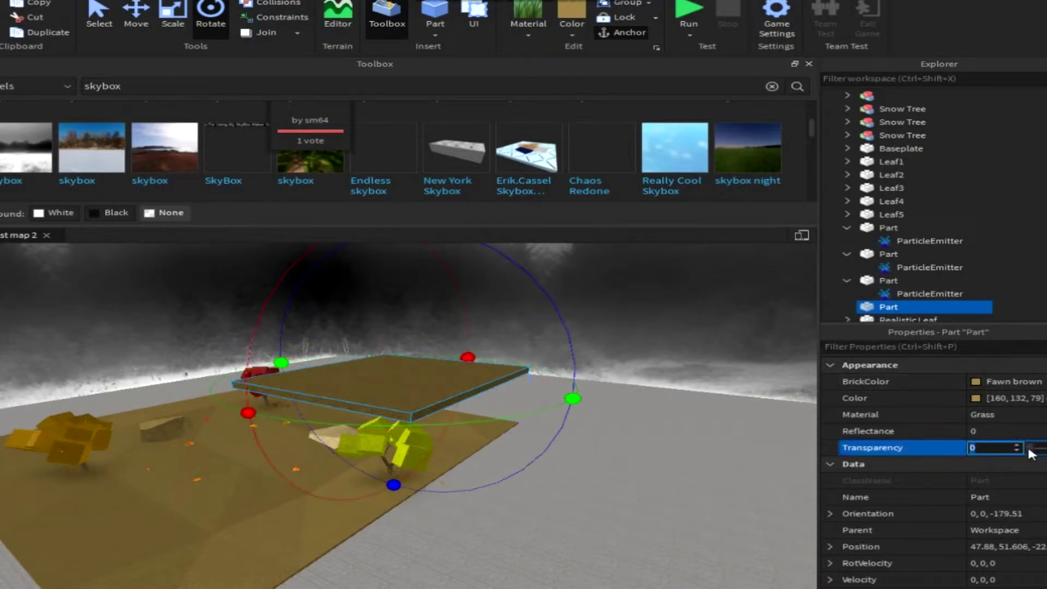
text(1)
key(Return)
Insert a ParticleEmitter into the transparent slab above the scene.
right_drag(603, 401, 600, 399)
scroll(1020, 431, down, 3)
right_click(905, 306)
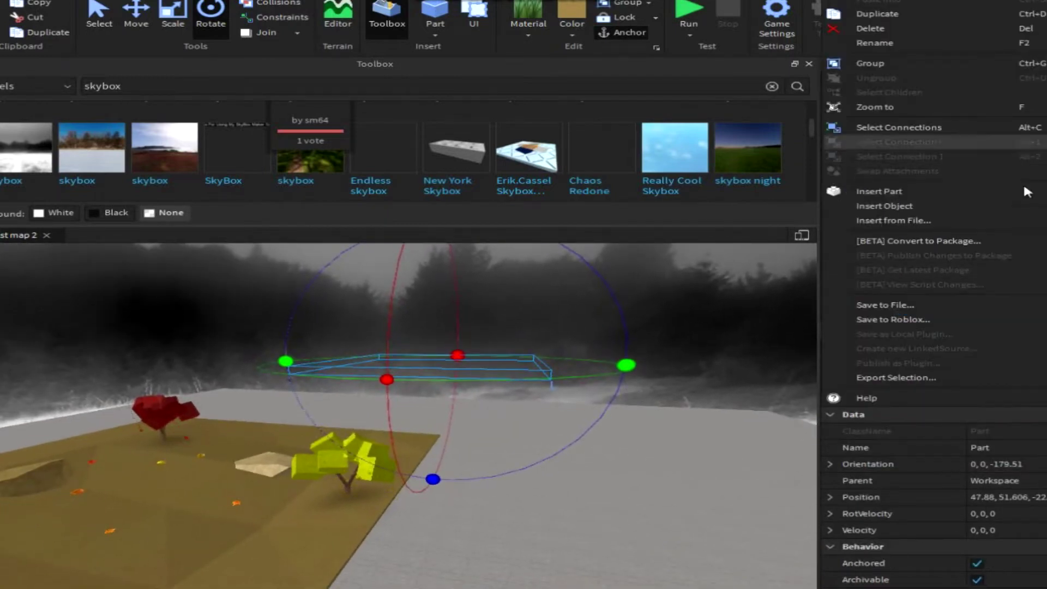
mouse_move(1006, 217)
click(552, 522)
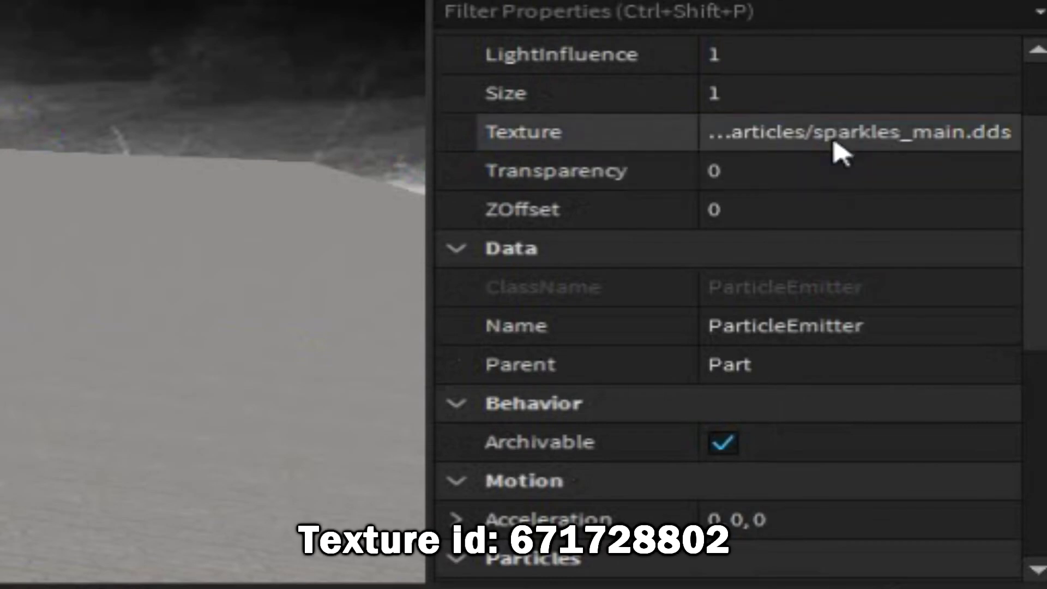
Set the new ParticleEmitter's Texture to the raindrop asset ID 671728802.
click(833, 144)
text(671728802)
key(Return)
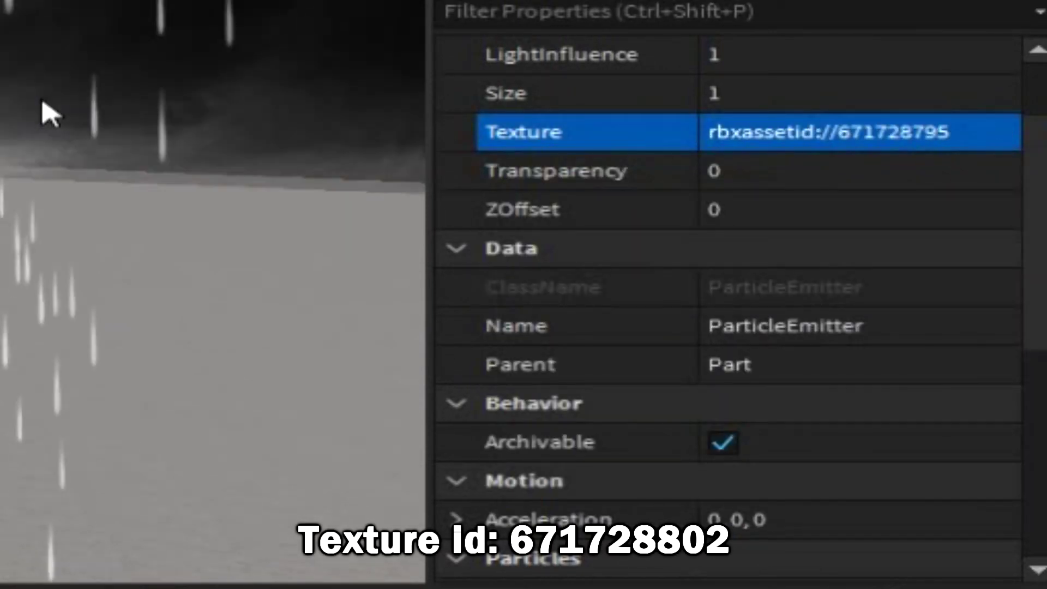
Try particle speeds of 20 and 100 on the rain emitter and settle on a Speed of 60.
scroll(813, 387, down, 4)
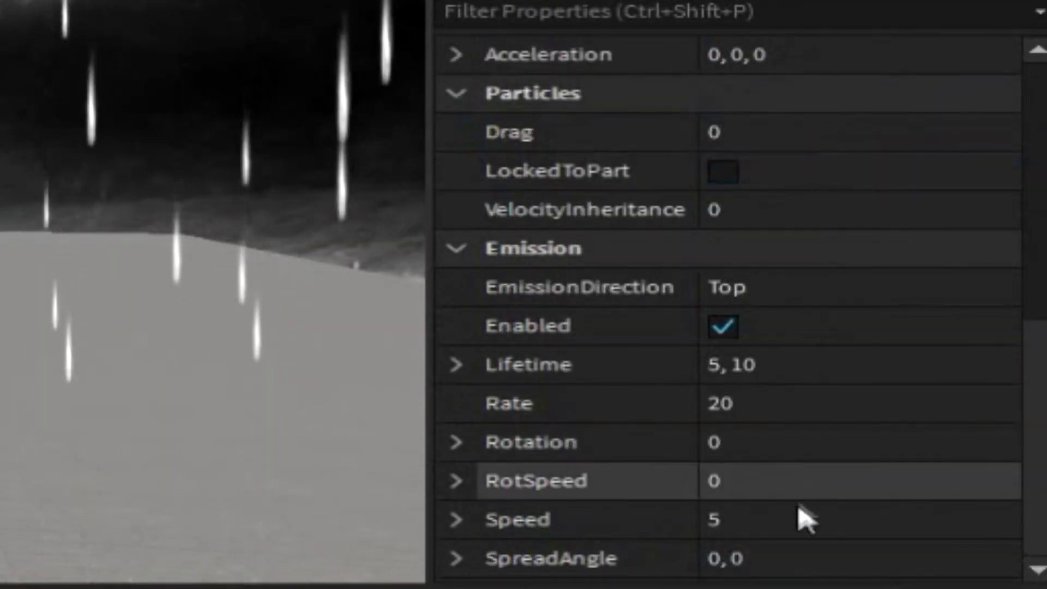
click(799, 518)
text(20)
key(Return)
click(802, 520)
text(100)
key(Return)
click(802, 517)
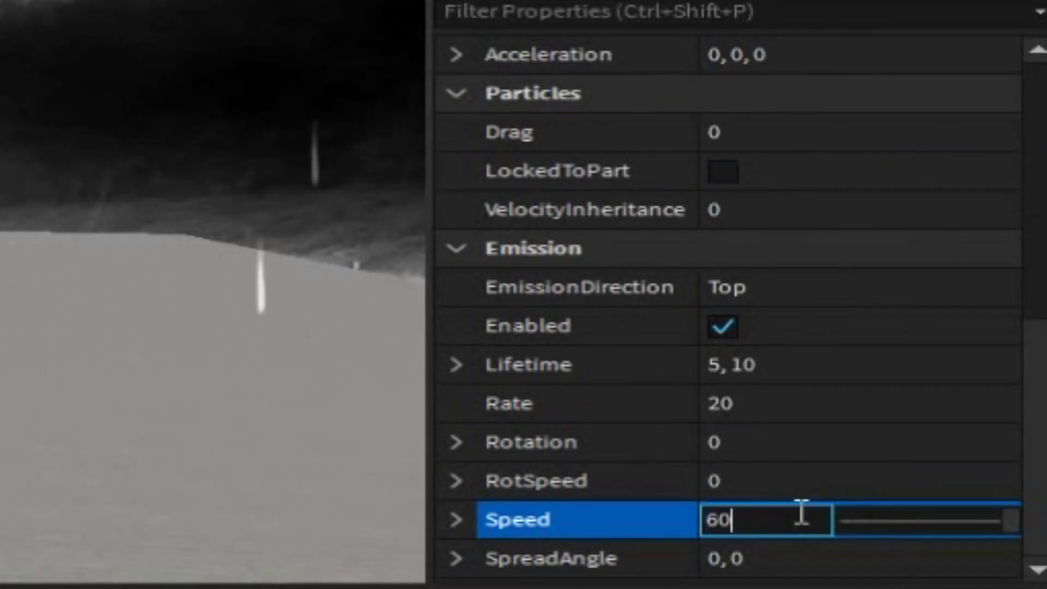
key(Return)
Set the rain emitter's Rate to 200 and its Lifetime to 6.
click(790, 439)
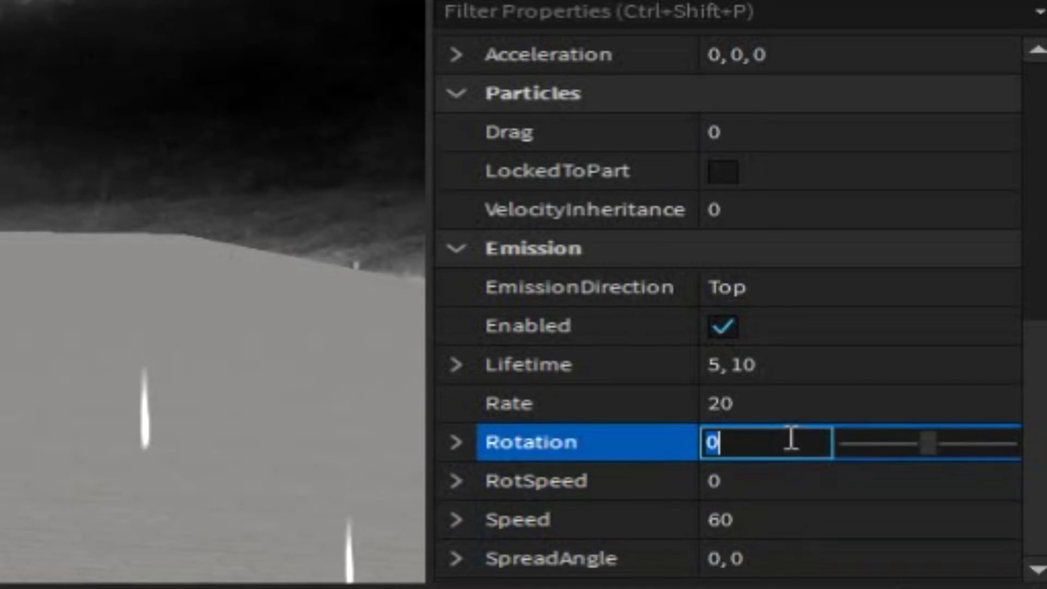
click(801, 413)
text(0)
key(Return)
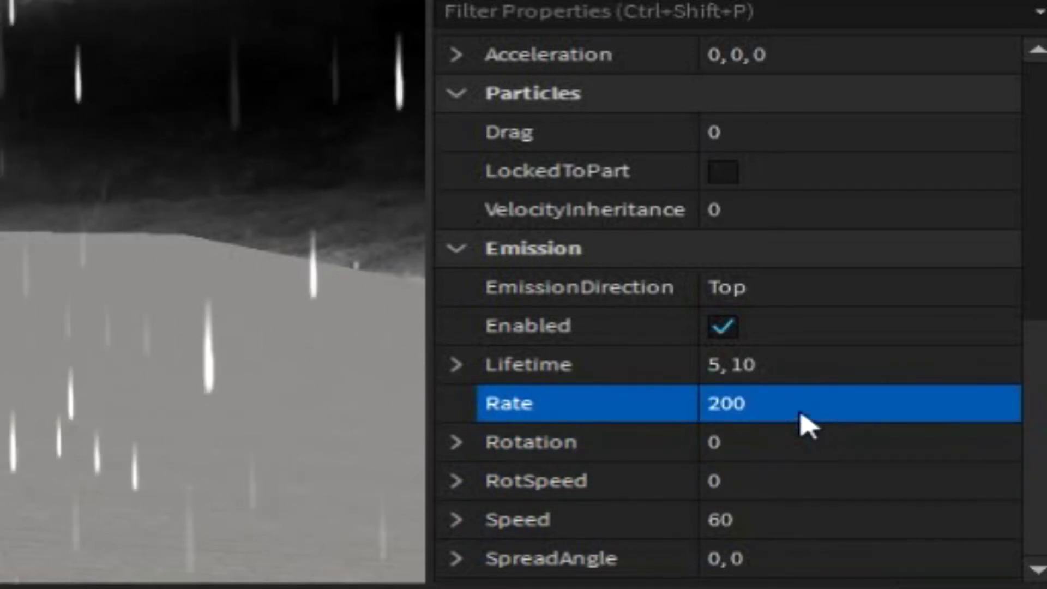
click(802, 365)
text(3, 5)
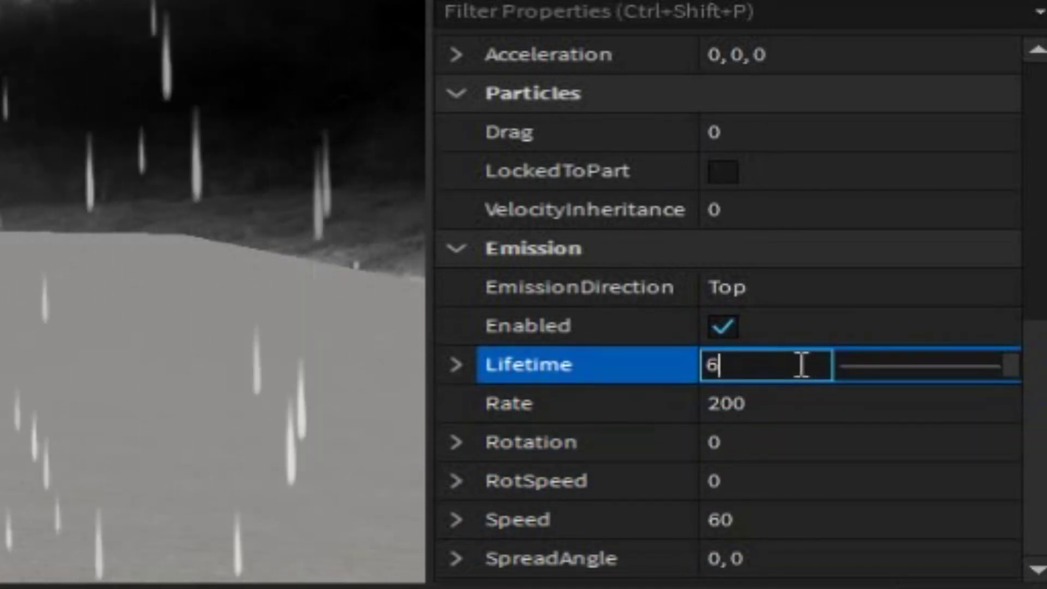
key(Return)
Shape the rain emitter's Size curve to start at 0, adding keypoints along it, including one at time 0.303 with value 0.562.
scroll(817, 295, up, 10)
click(916, 208)
click(1003, 218)
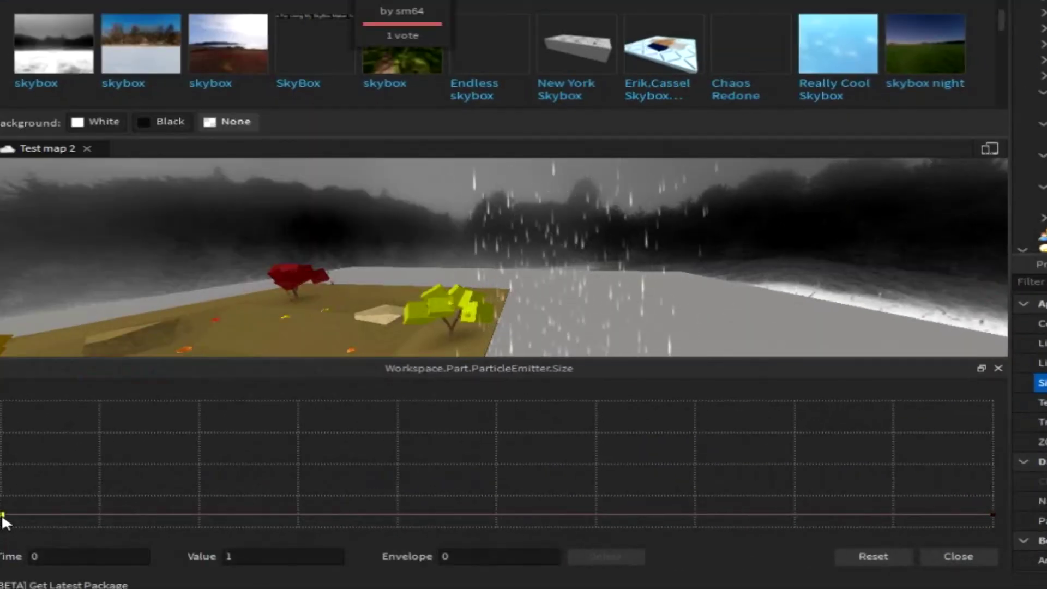
drag(2, 515, 4, 527)
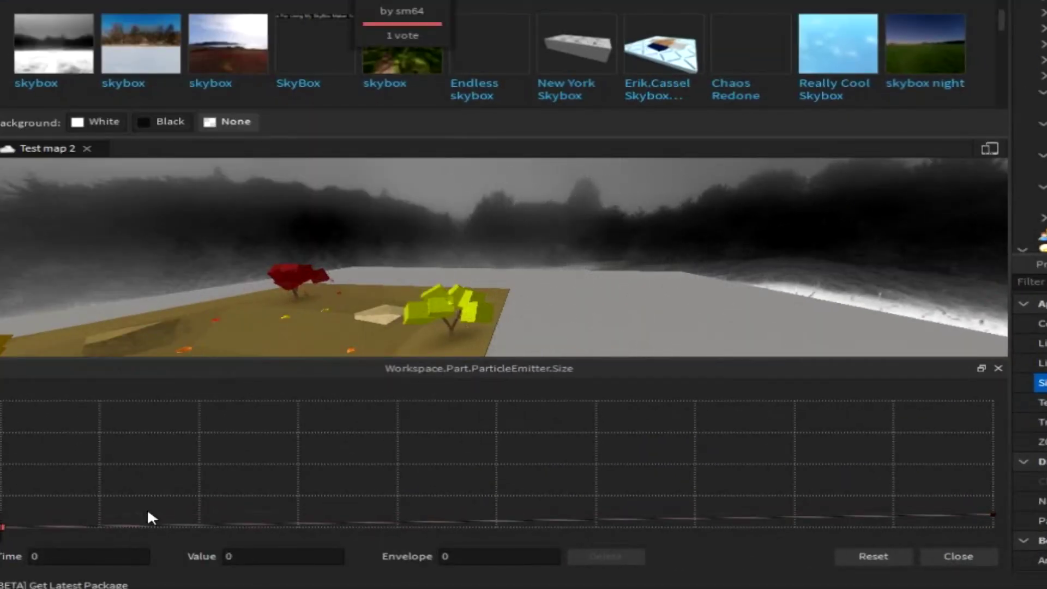
click(686, 518)
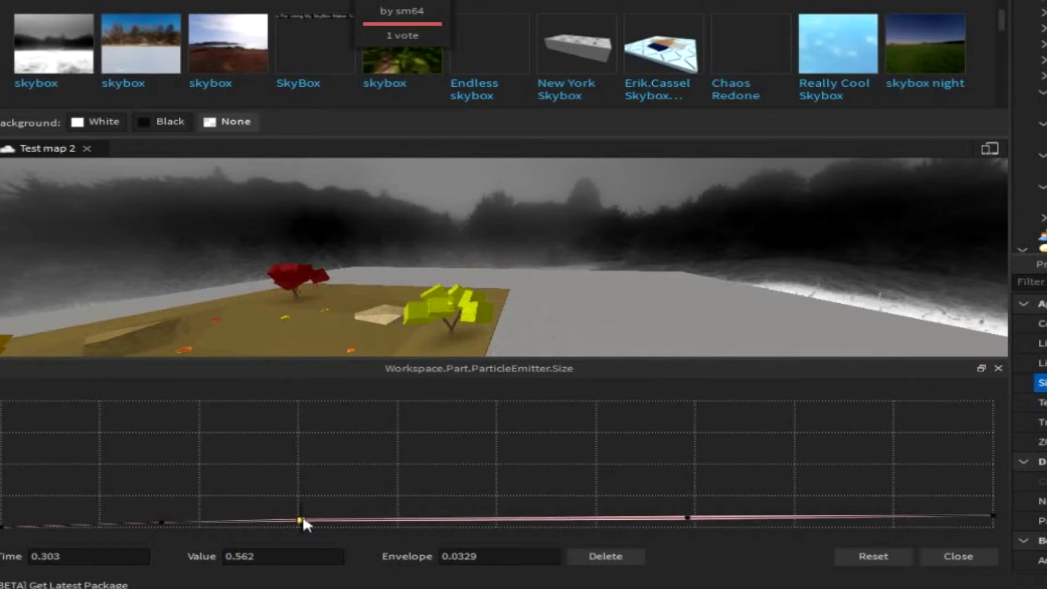
drag(302, 519, 304, 514)
click(998, 368)
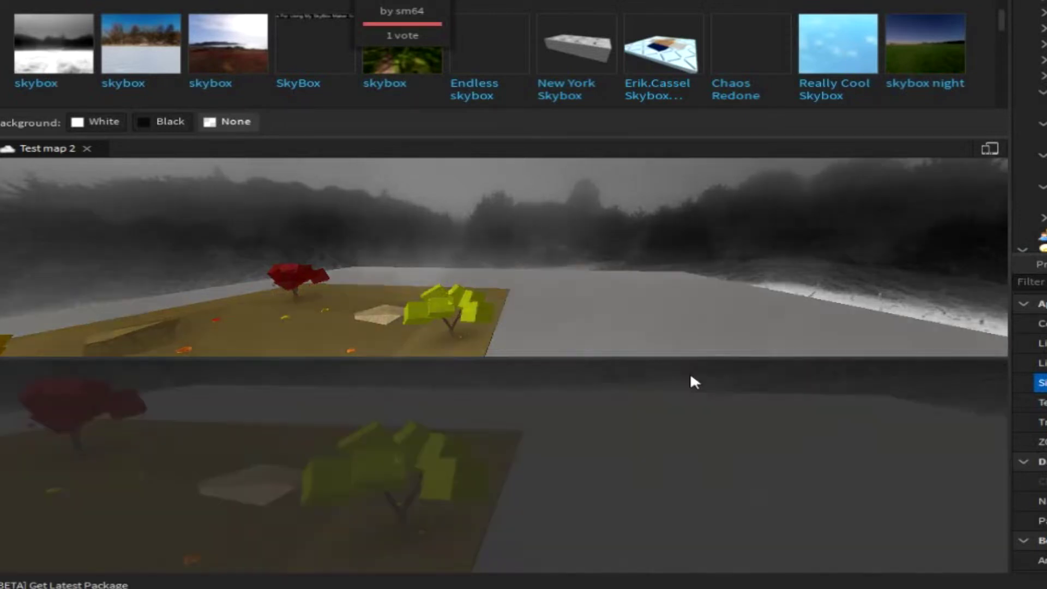
Shift the earliest added keypoint of the Size curve to about time 0.074 with value 0.437.
click(1042, 382)
drag(161, 521, 80, 526)
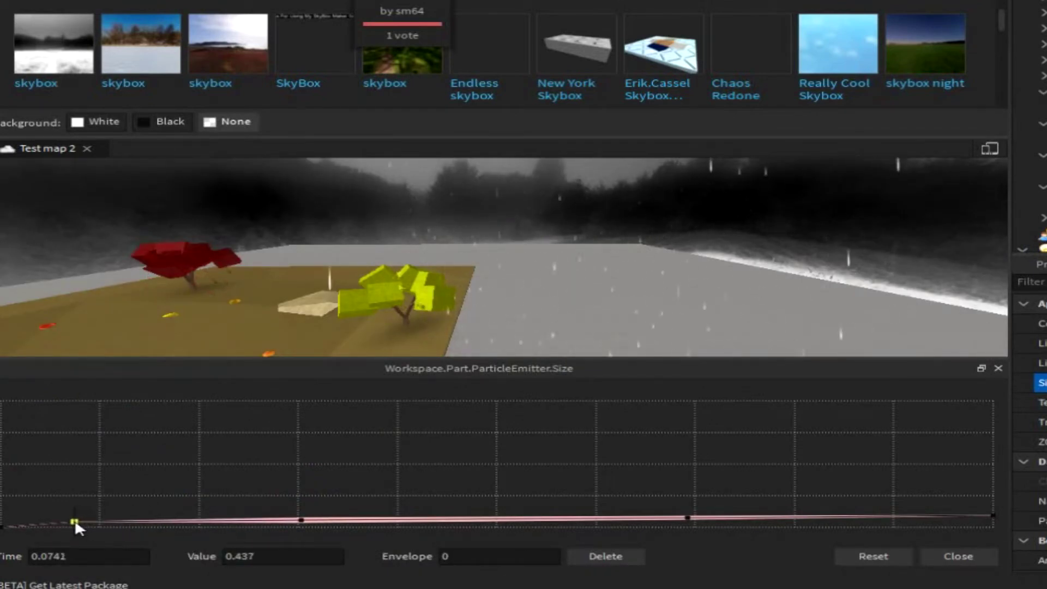
click(998, 370)
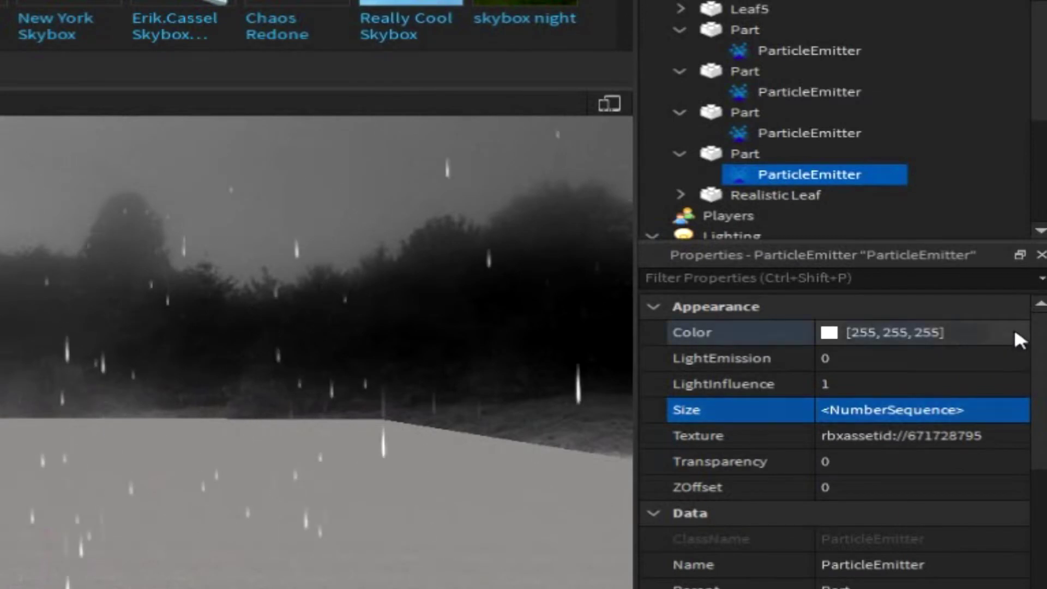
Set the starting color of the rain emitter's Color gradient to dark gray #424242.
click(1015, 332)
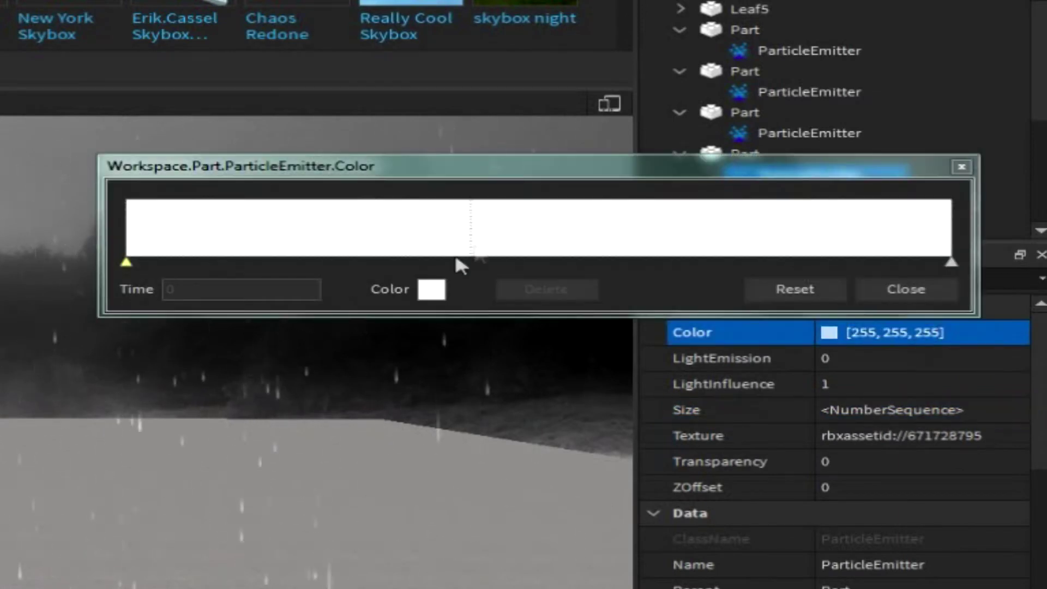
click(431, 289)
drag(493, 49, 475, 174)
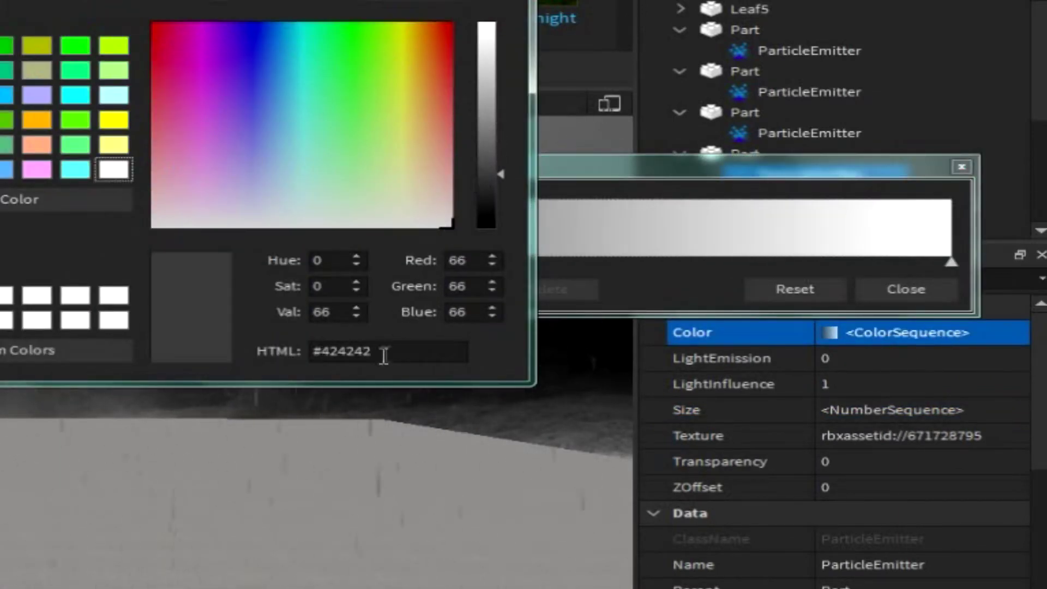
click(515, 3)
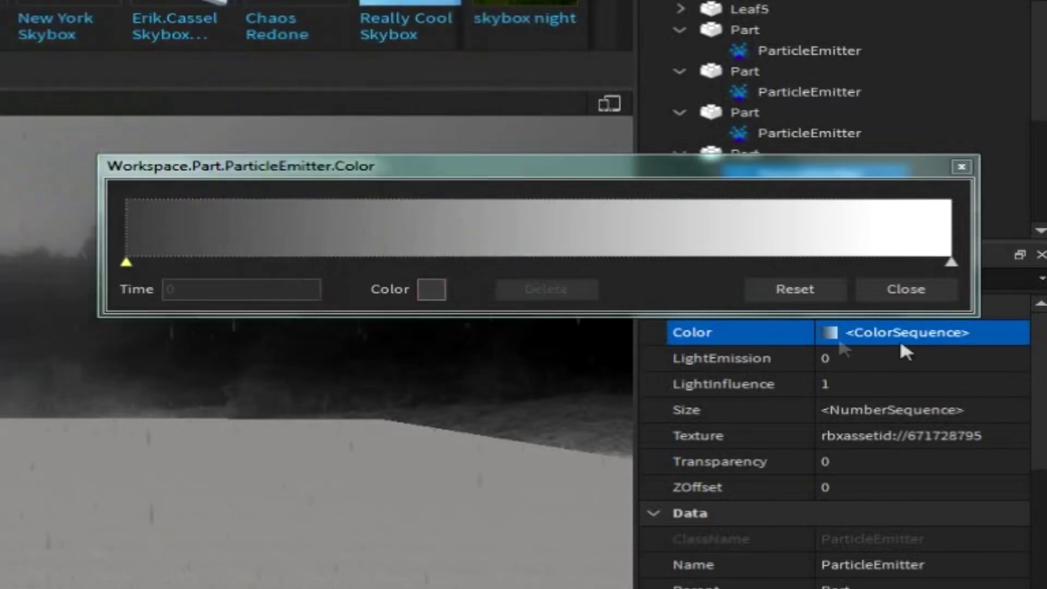
click(960, 168)
Set the rain emitter's LightEmission to 0.55.
right_drag(118, 292, 116, 292)
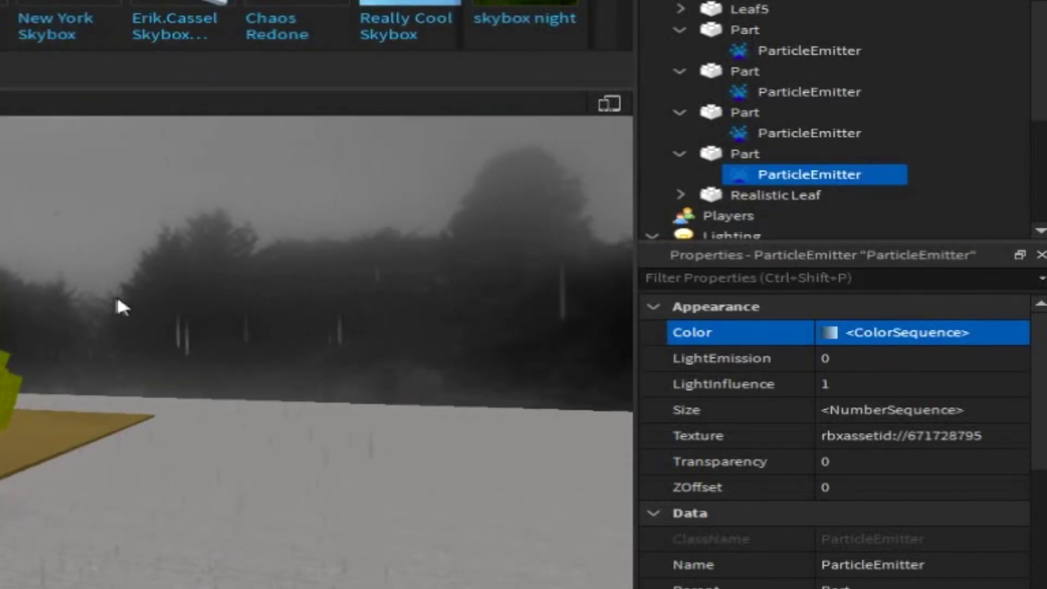
click(1001, 384)
click(925, 361)
drag(1004, 364, 974, 360)
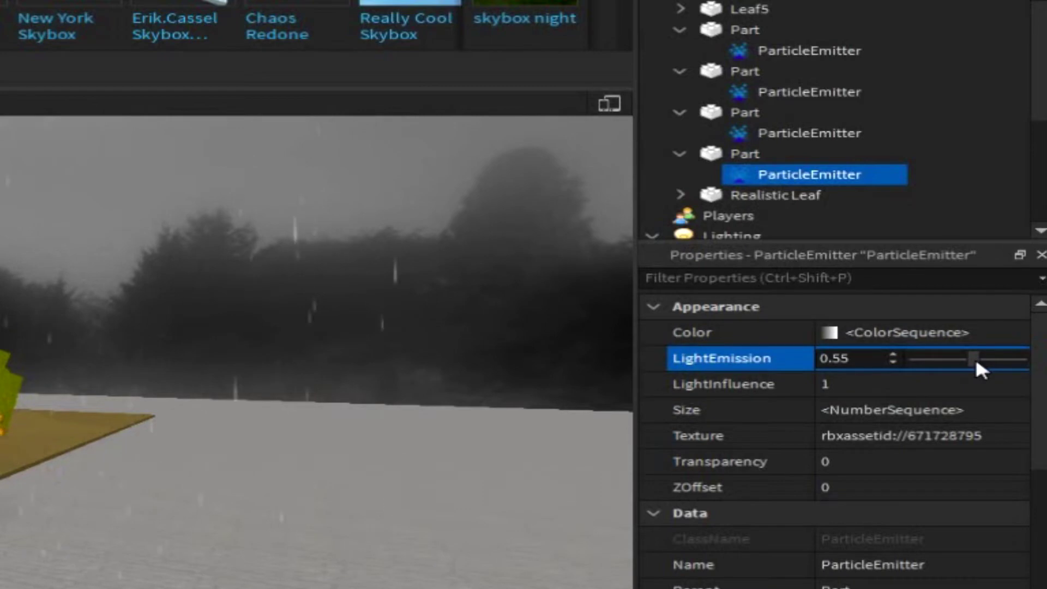
click(966, 389)
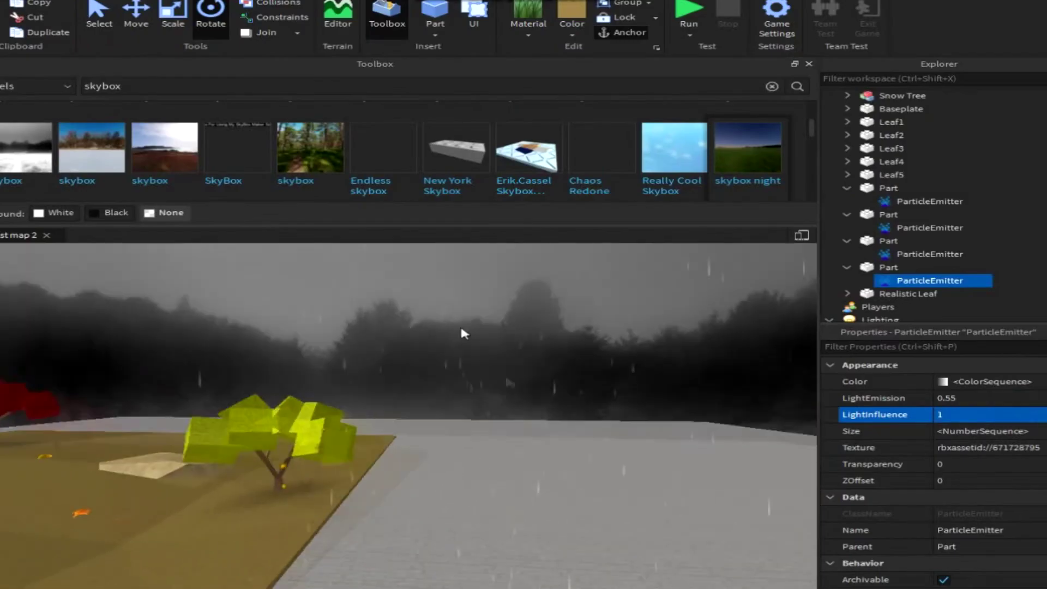
Move the transparent rain slab above the autumn terrain to about X -71.1 at a height of about 50.6.
click(61, 272)
click(439, 415)
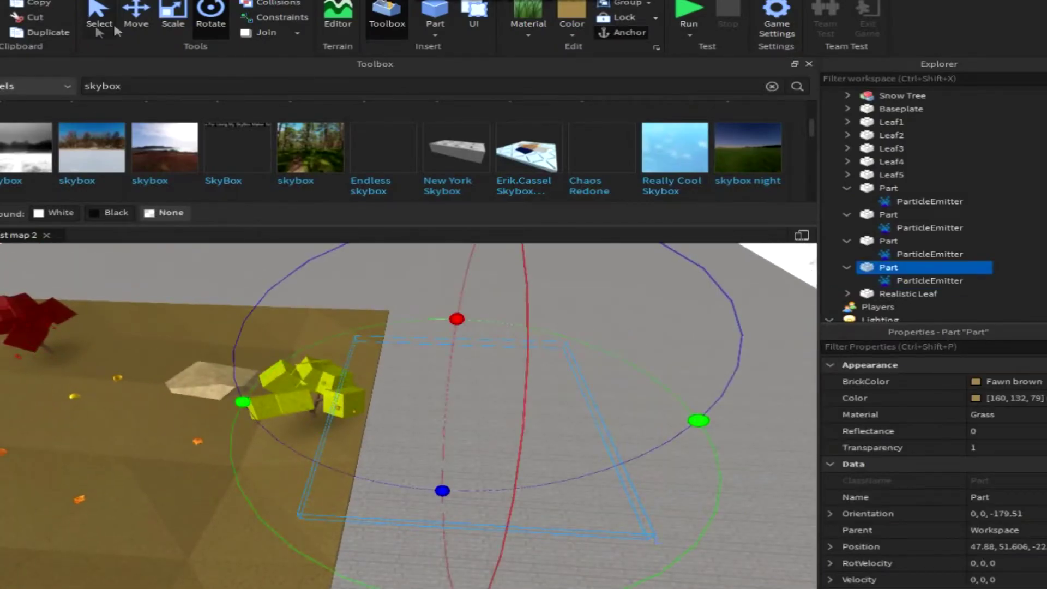
key(ctrl+2)
scroll(385, 411, down, 5)
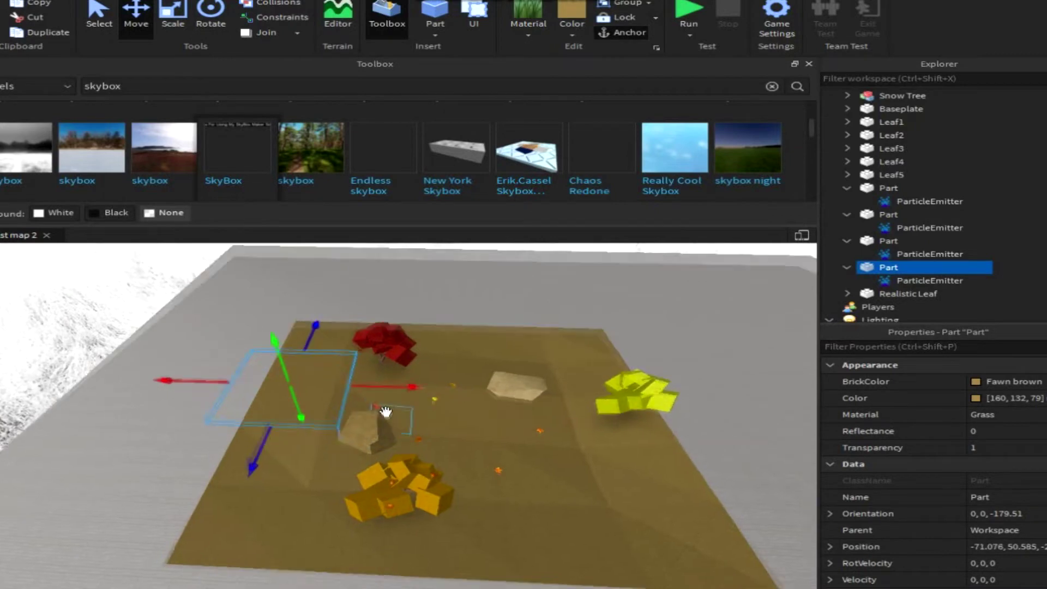
scroll(385, 411, down, 3)
right_drag(385, 411, 423, 405)
Scale the transparent rain slab outward so that it covers the autumn terrain.
key(ctrl+3)
scroll(280, 375, up, 3)
right_drag(320, 375, 236, 374)
right_drag(433, 404, 467, 367)
scroll(460, 391, down, 5)
scroll(467, 367, up, 3)
Raise the rain emitter's Rate to 400.
click(921, 280)
scroll(985, 535, down, 2)
click(965, 513)
text(400)
key(Return)
Insert a ColorCorrectionEffect into Lighting and select it.
right_drag(766, 427, 498, 400)
scroll(1023, 211, down, 3)
scroll(1023, 211, down, 3)
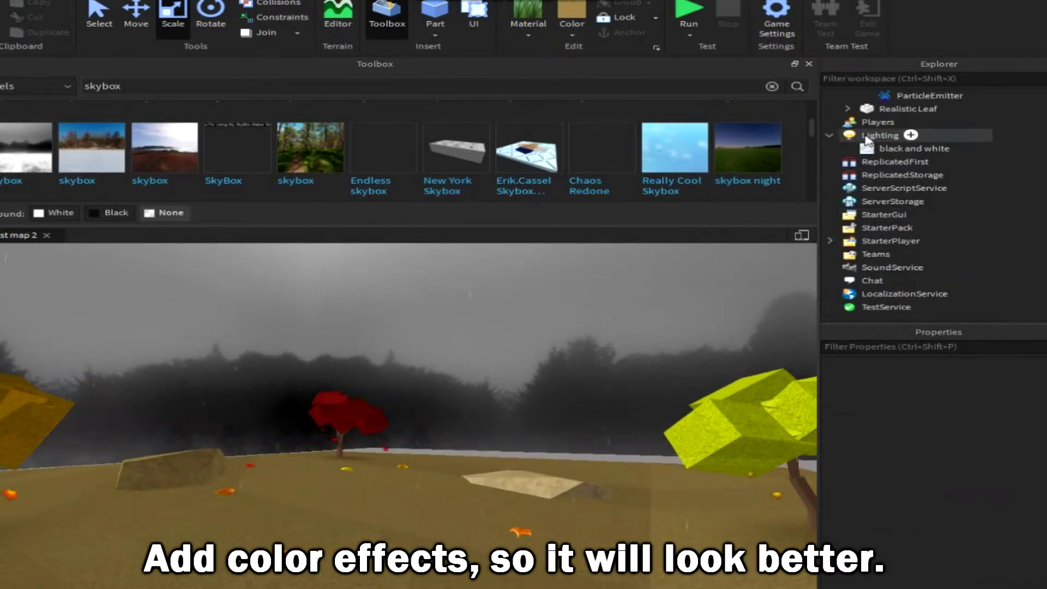
right_click(866, 136)
mouse_move(952, 380)
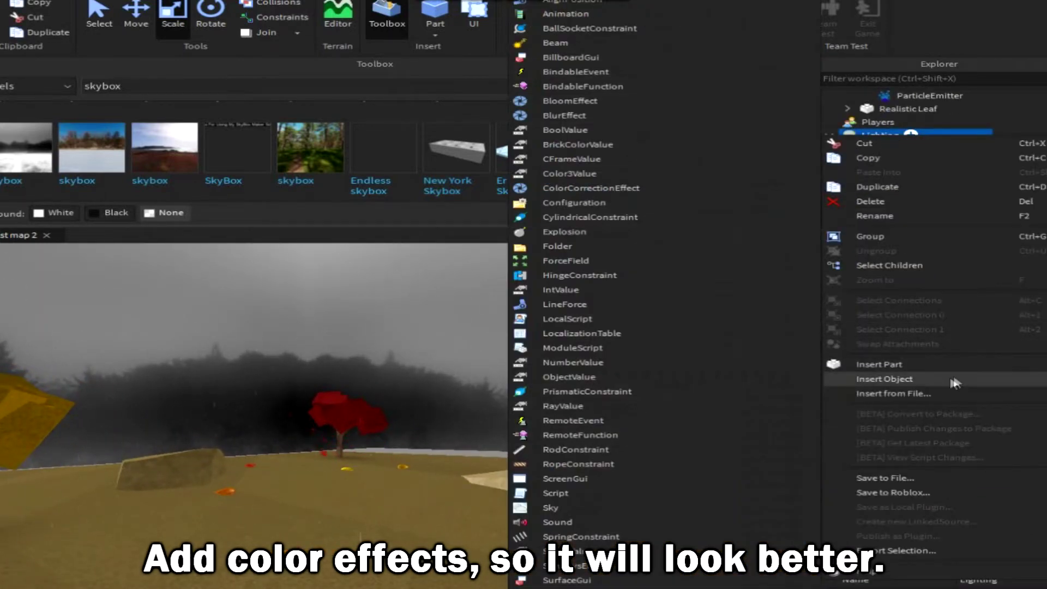
click(627, 214)
click(874, 164)
Set the color correction's TintColor to 157, 155, 131 and reduce its Saturation to about -0.4.
click(906, 546)
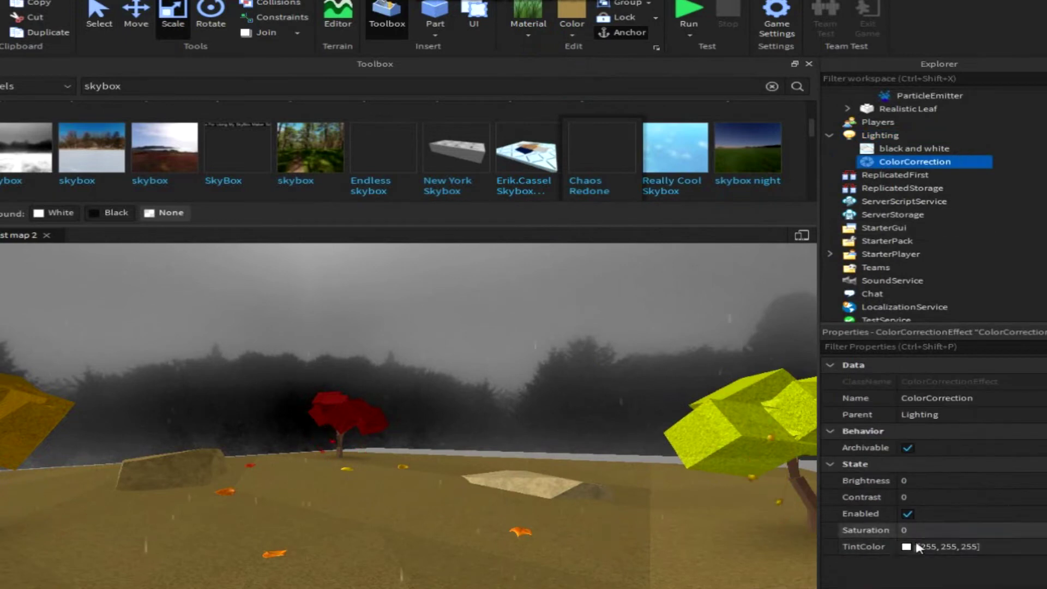
click(727, 231)
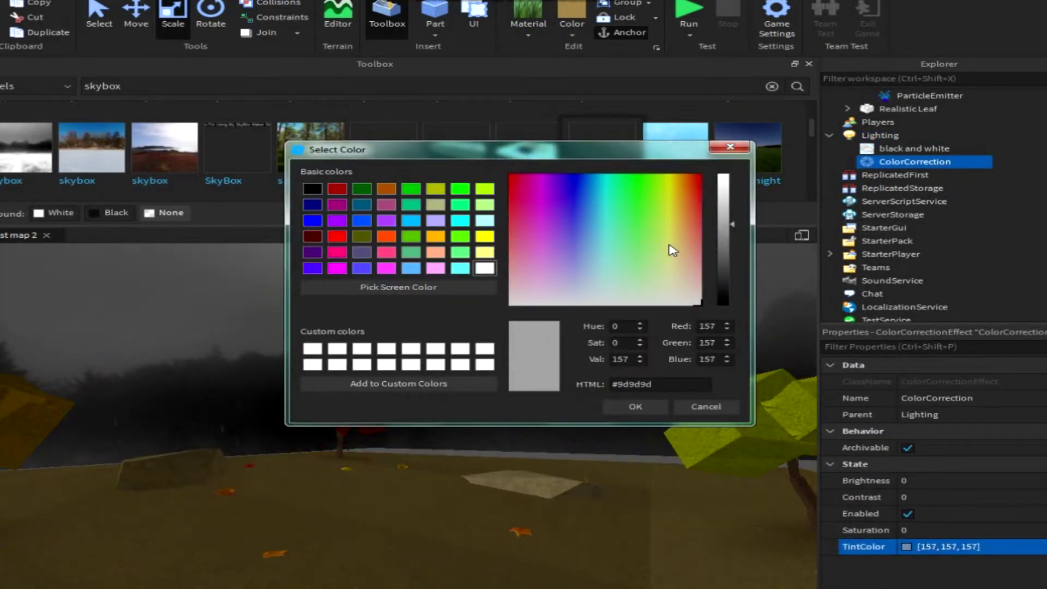
drag(670, 229, 675, 268)
click(632, 409)
click(1012, 532)
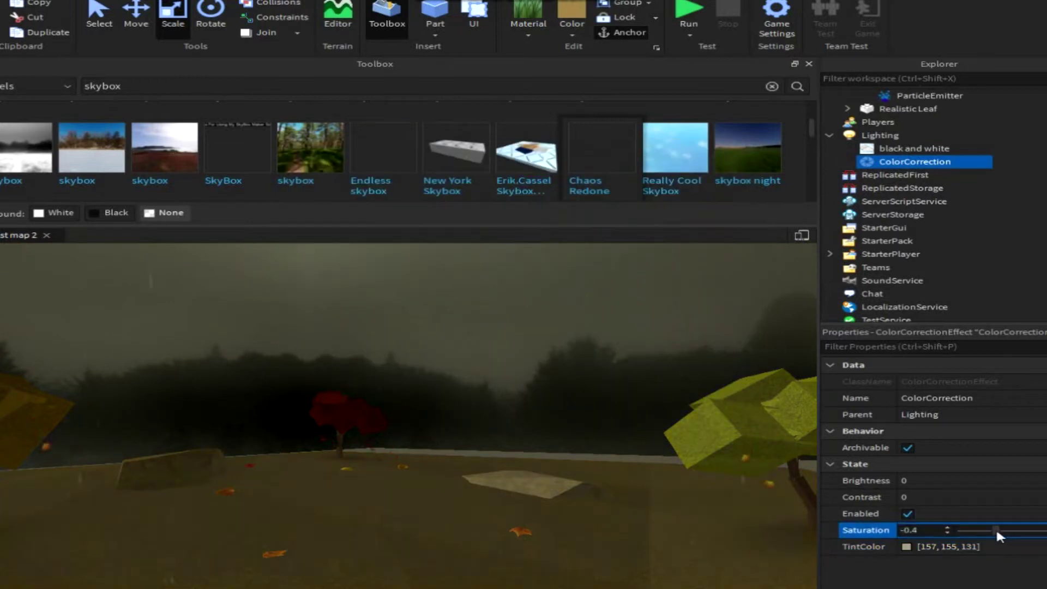
drag(1030, 532, 1026, 486)
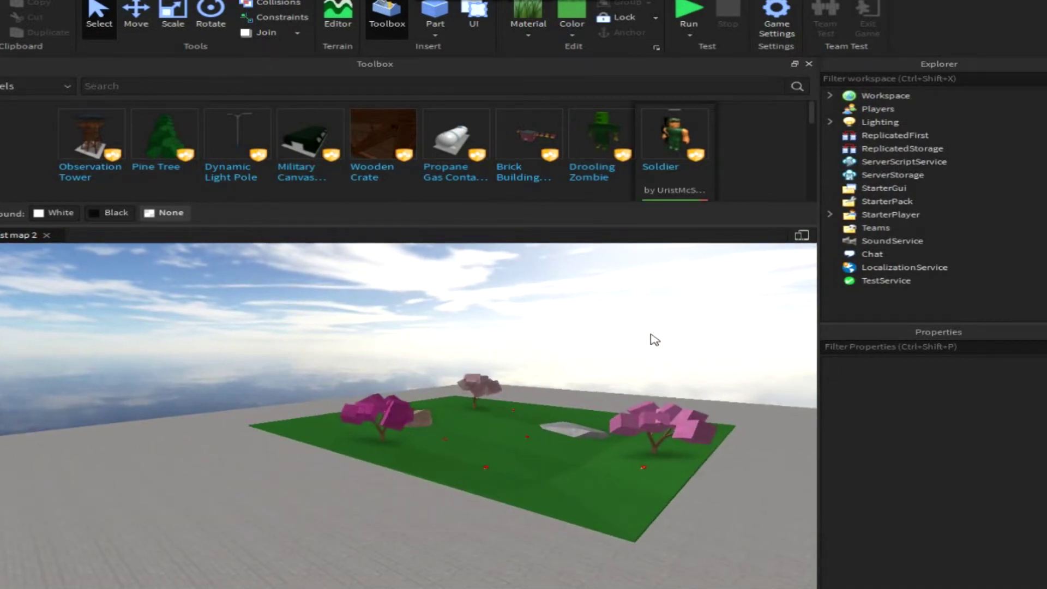
Enlarge the small green grass part on the empty baseplate into a wide, roughly square slab.
scroll(654, 338, up, 5)
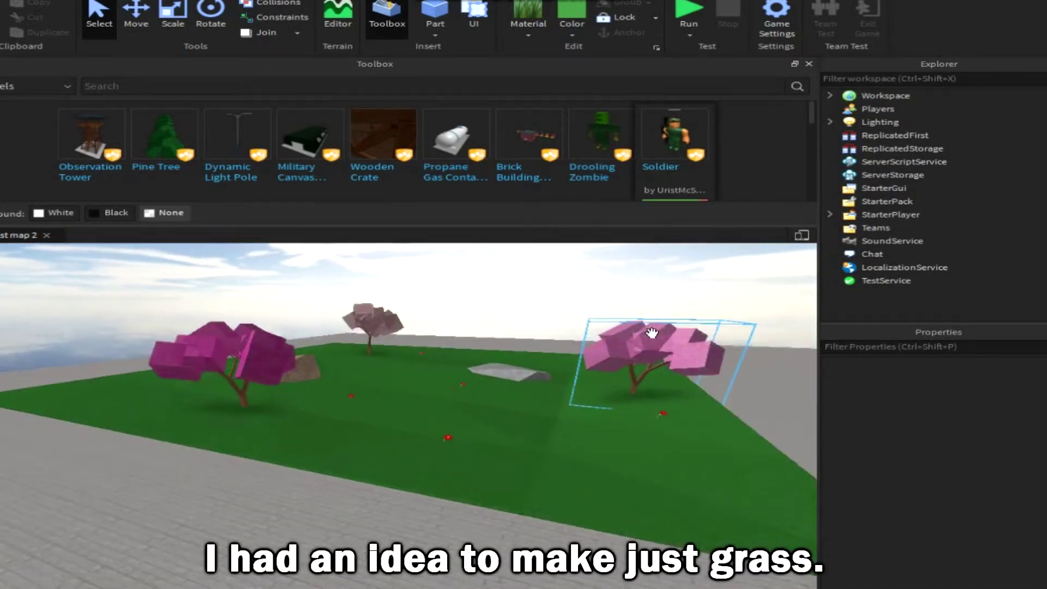
scroll(653, 335, down, 5)
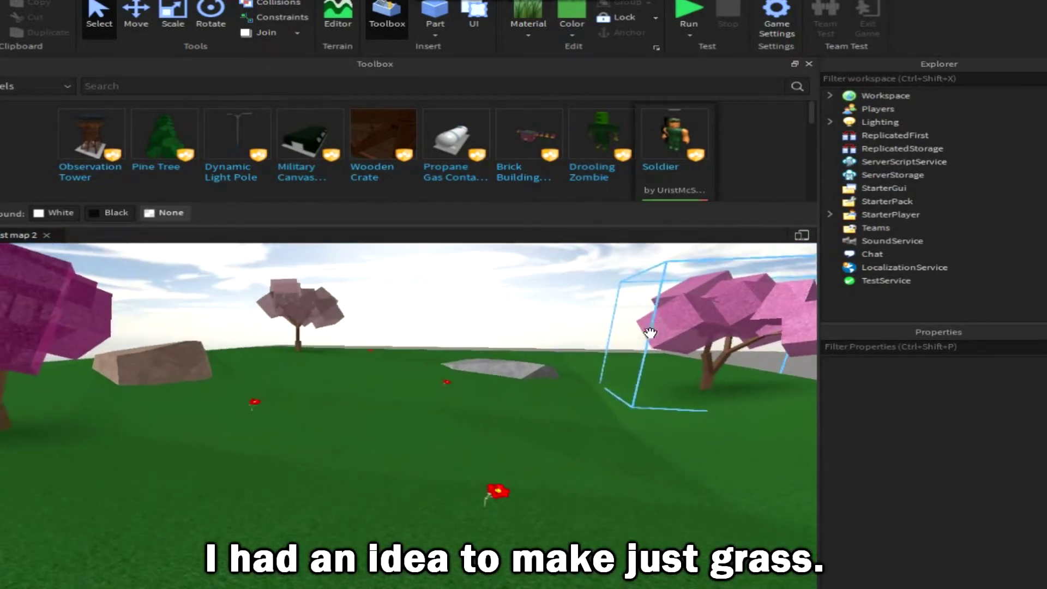
scroll(653, 343, down, 5)
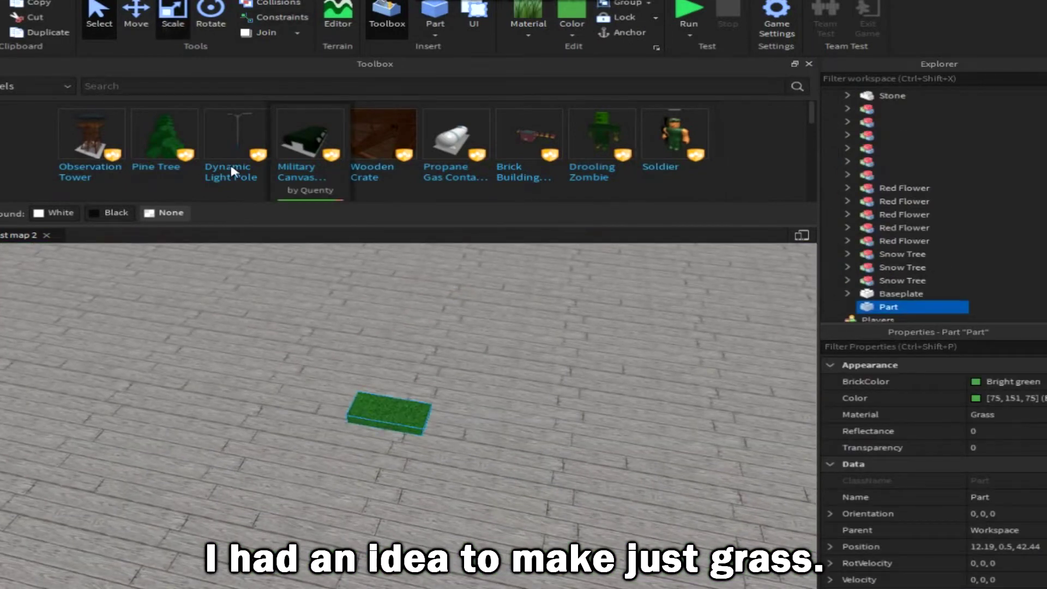
key(ctrl+3)
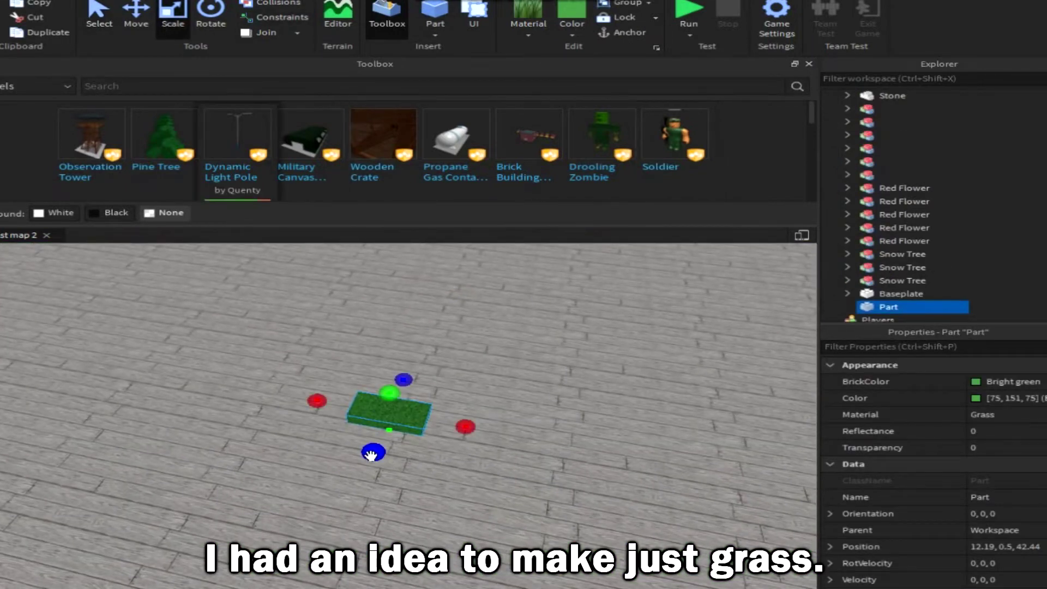
right_drag(376, 455, 304, 510)
drag(304, 510, 275, 545)
drag(376, 406, 531, 419)
scroll(569, 391, up, 3)
scroll(569, 391, down, 3)
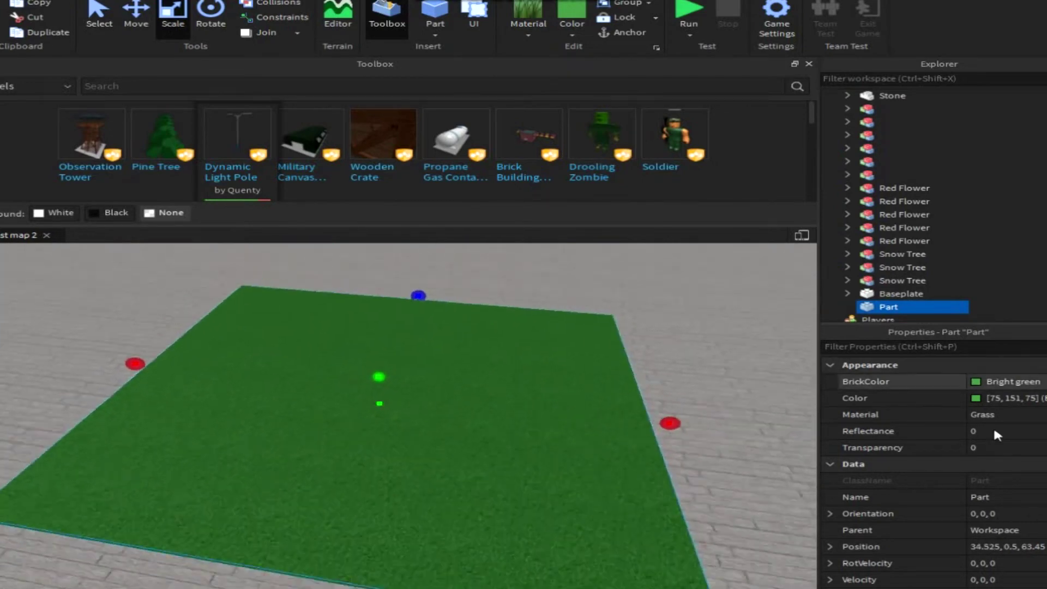
Set the green slab's Transparency to 1 and anchor it.
click(982, 447)
drag(1030, 448, 1046, 448)
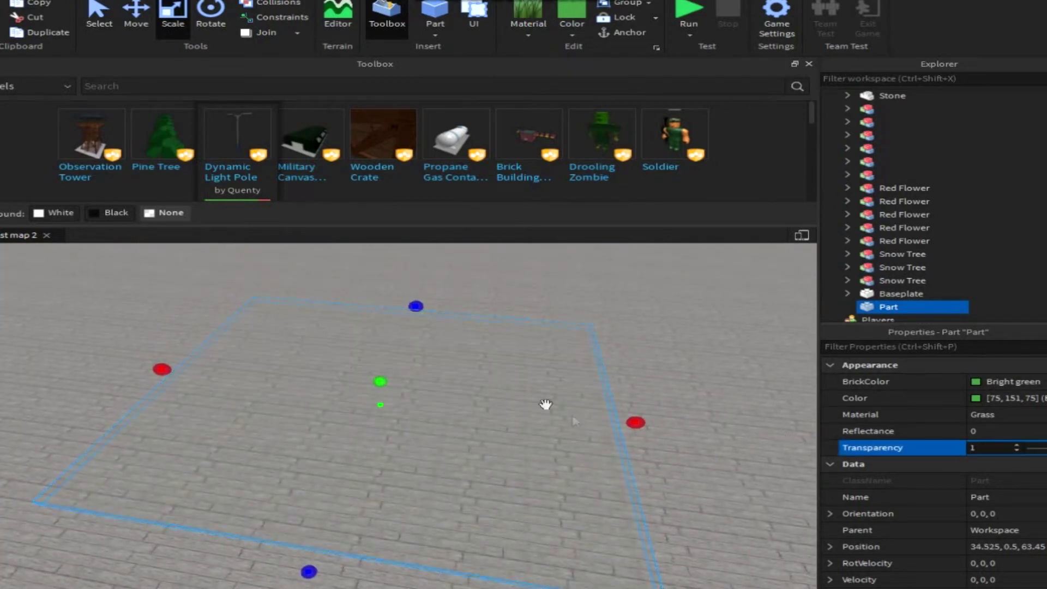
right_drag(545, 404, 548, 402)
scroll(886, 227, down, 2)
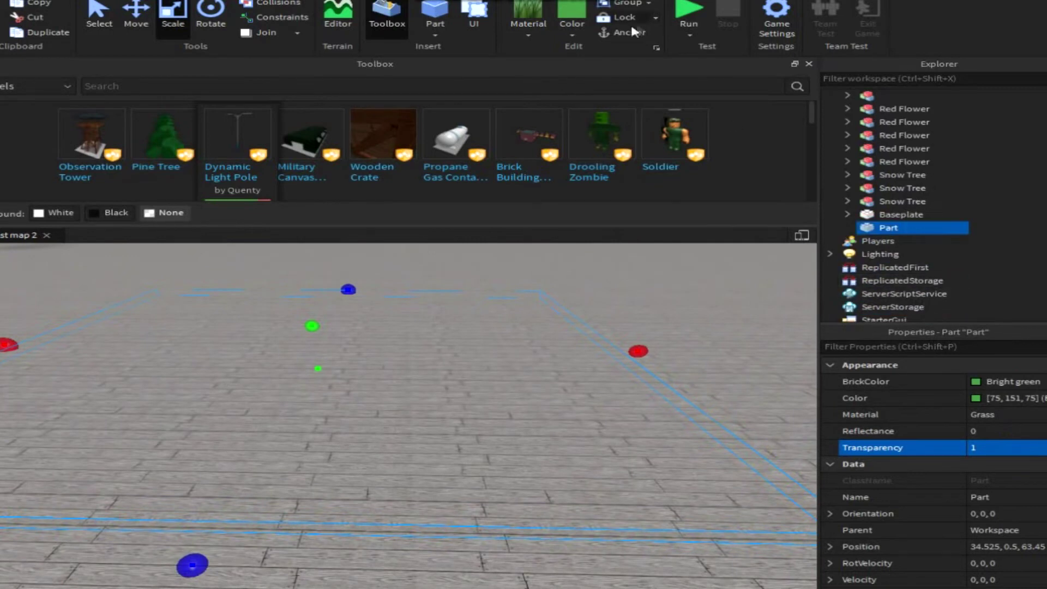
Insert a ParticleEmitter into the transparent ground slab and select the emitter.
right_click(884, 229)
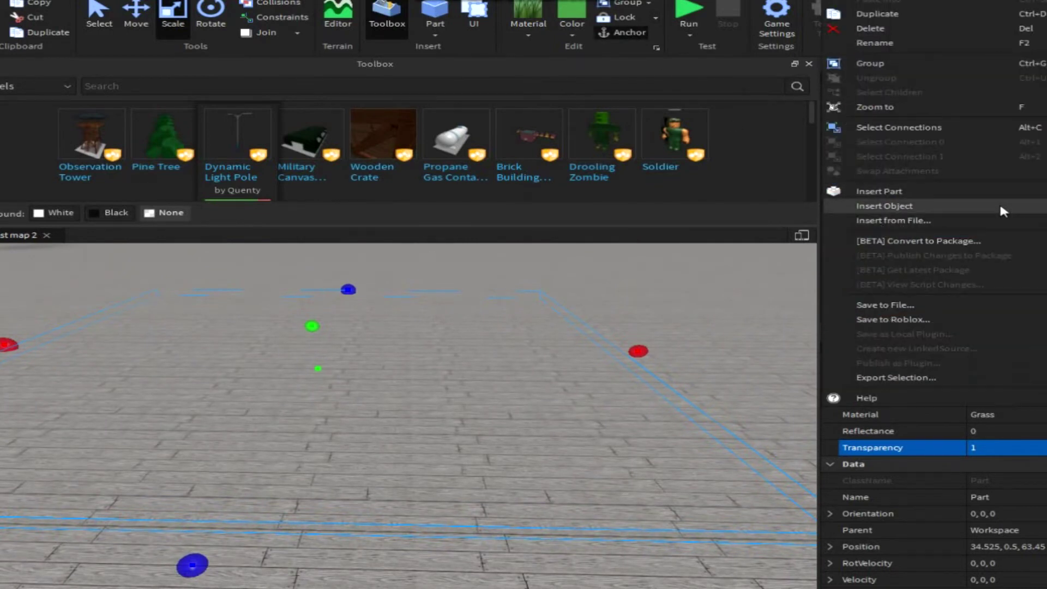
mouse_move(999, 206)
click(567, 530)
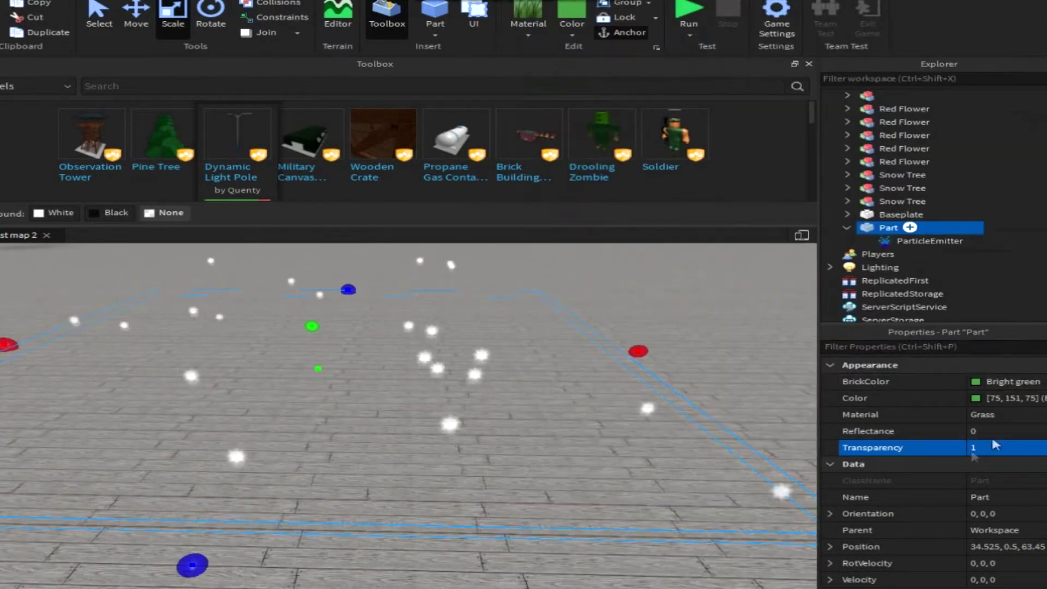
click(917, 242)
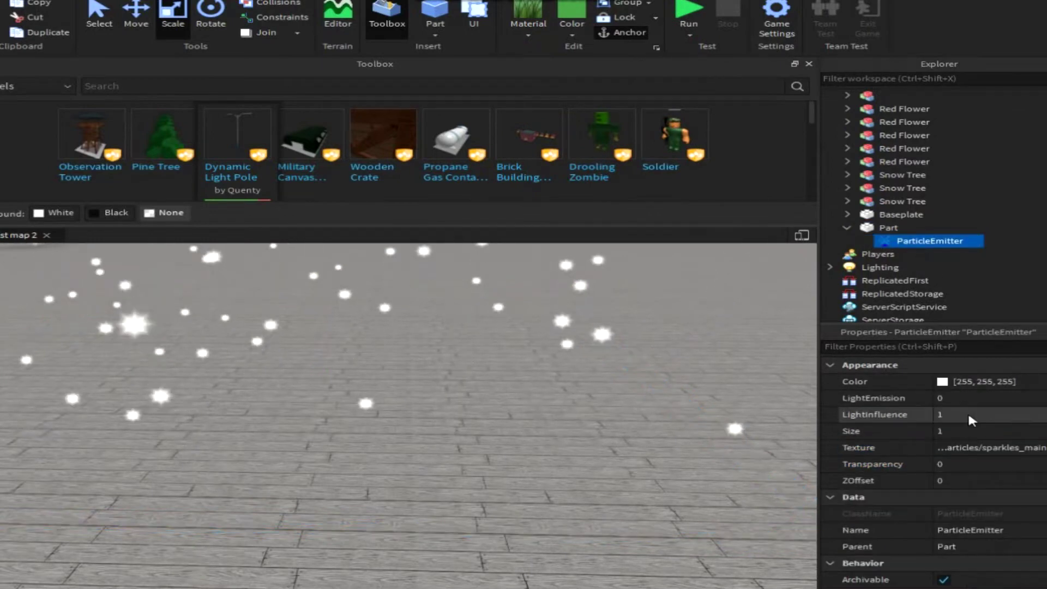
Set the ground emitter's Texture to rbxassetid://90527725 and reduce its LightInfluence to 0.
click(1007, 451)
text(90527726)
key(Return)
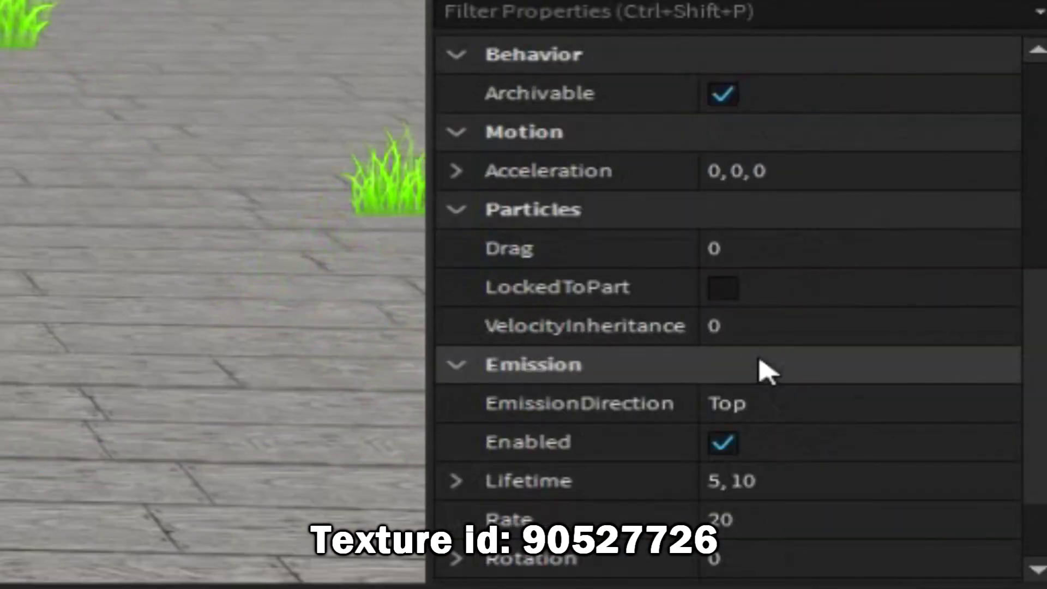
scroll(762, 367, up, 5)
click(927, 209)
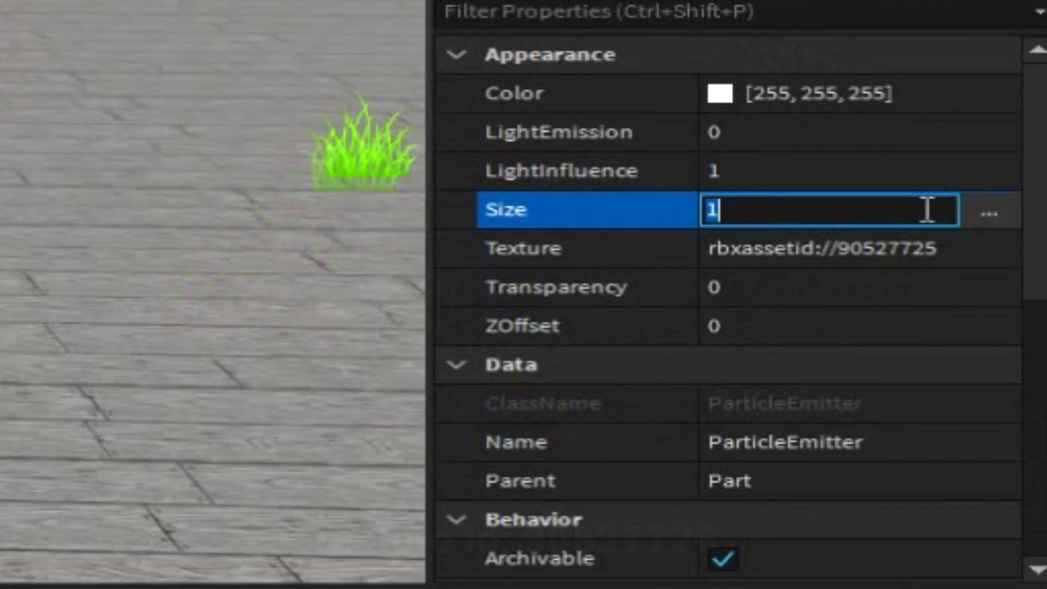
click(998, 180)
drag(1009, 187, 774, 187)
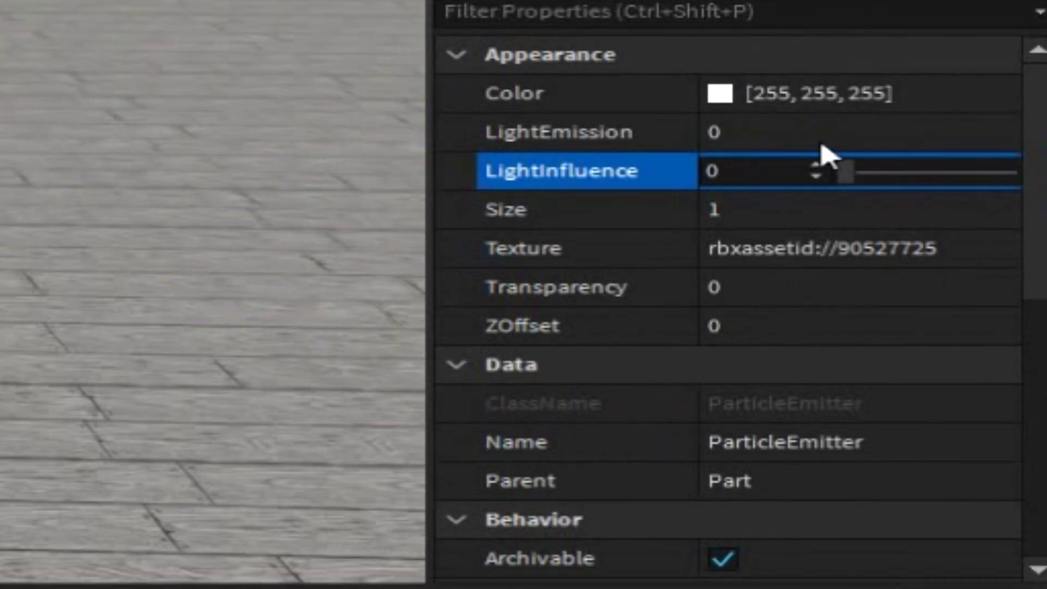
click(942, 133)
Set the grass emitter's Rate to 5 and its Speed to 0.1.
drag(1035, 218, 1025, 482)
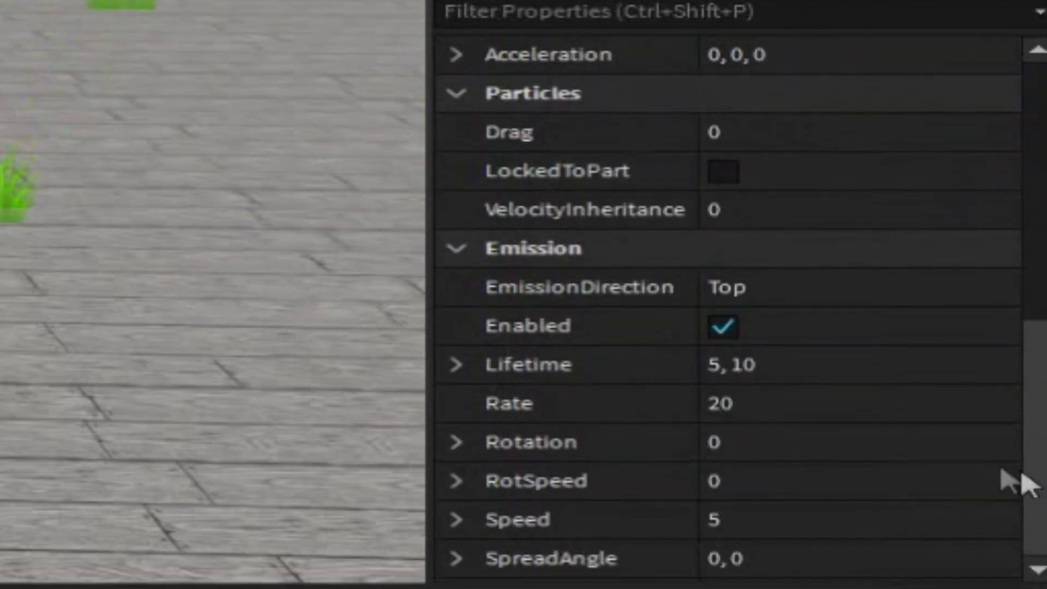
click(790, 403)
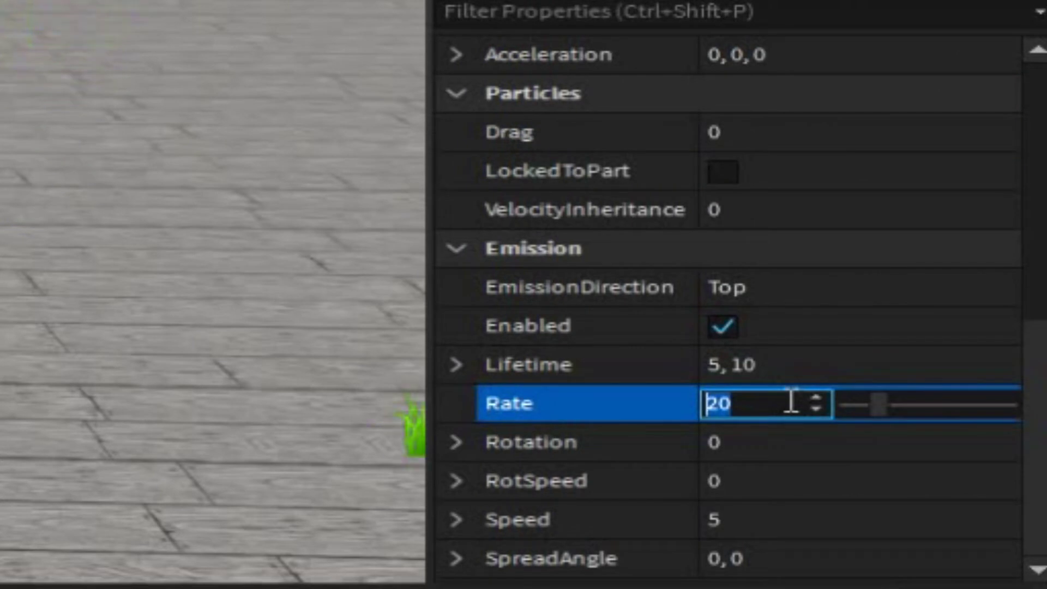
text(5)
key(Return)
click(818, 529)
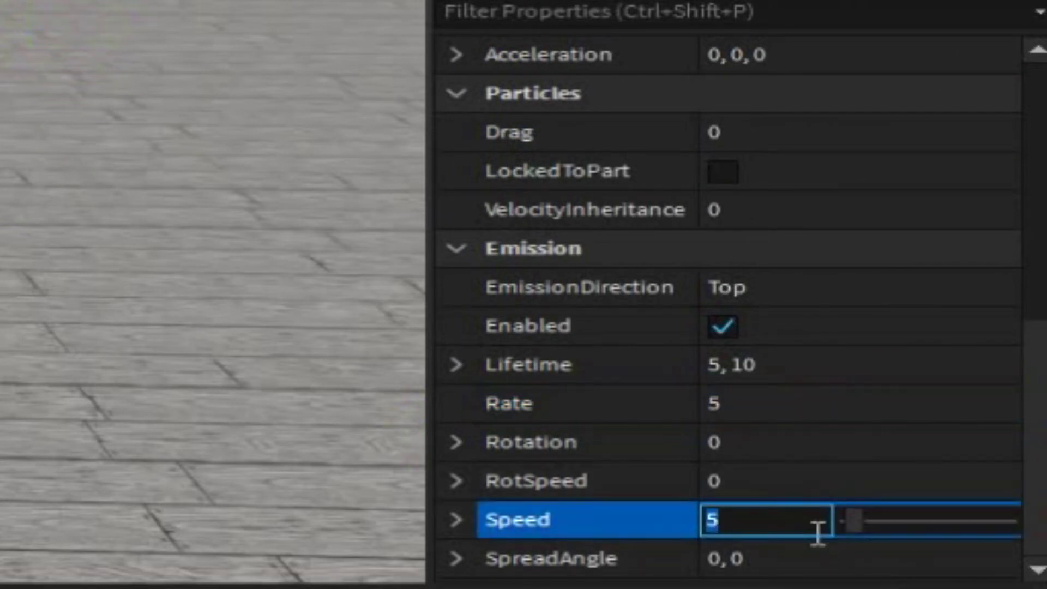
text(0.1)
key(Return)
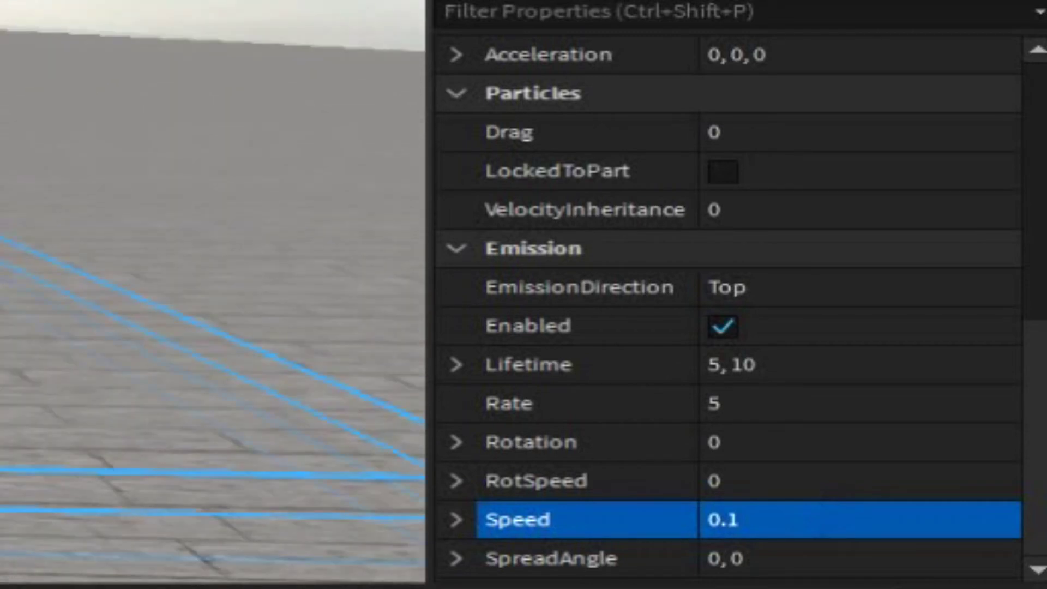
Set the grass emitter's Rotation to -4, 4 and its Lifetime to 10, 15.
click(860, 457)
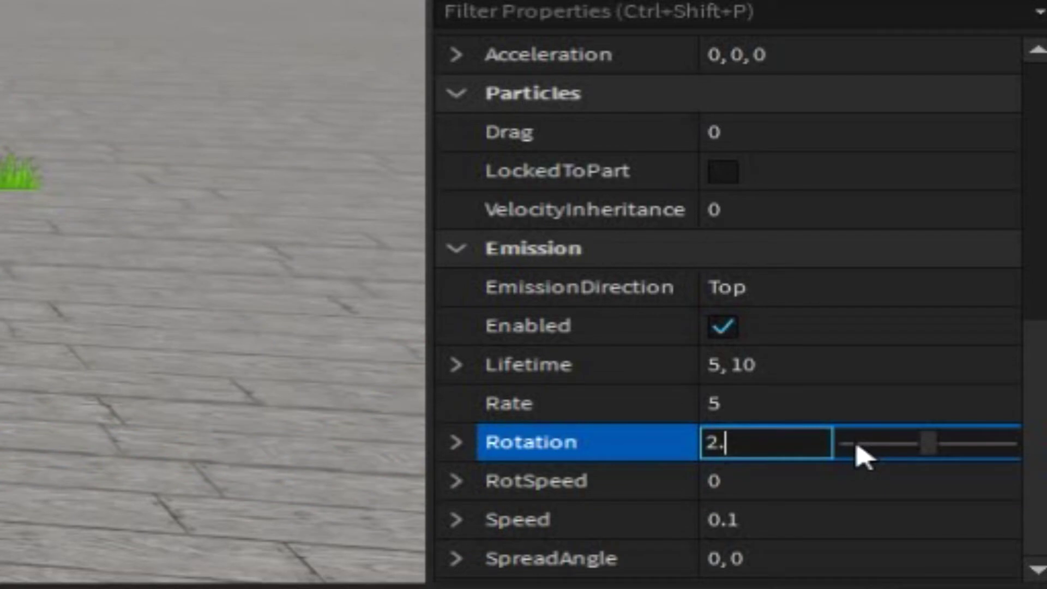
text(2,4)
key(Return)
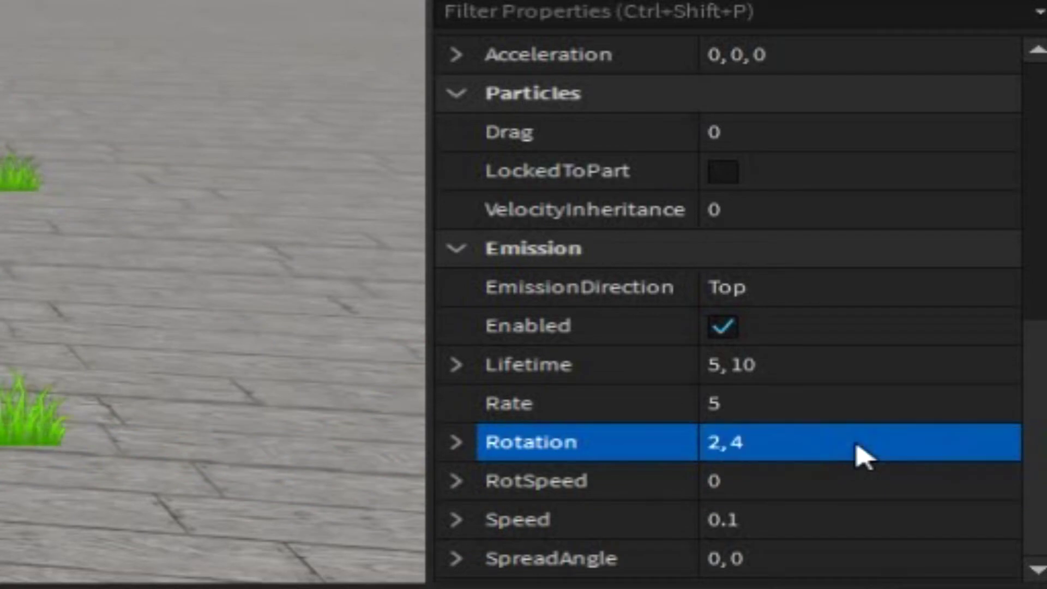
click(711, 442)
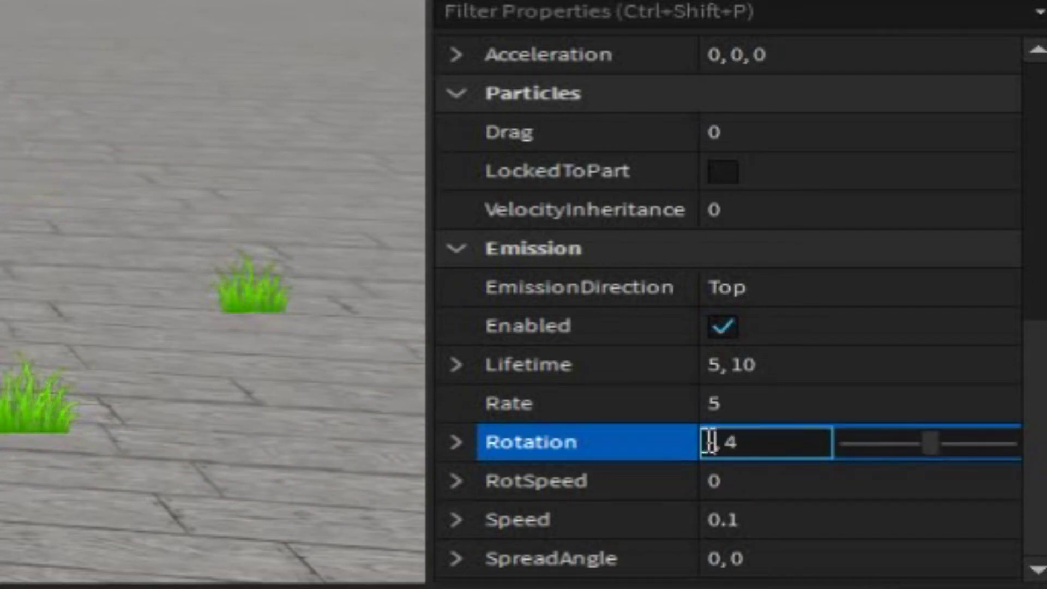
text(-4)
key(Return)
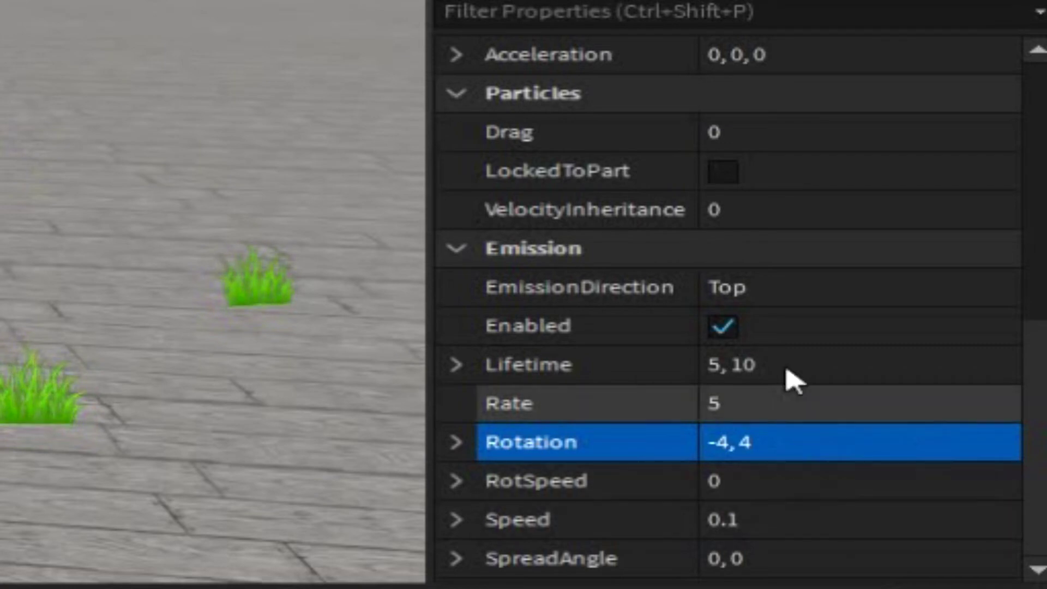
click(770, 361)
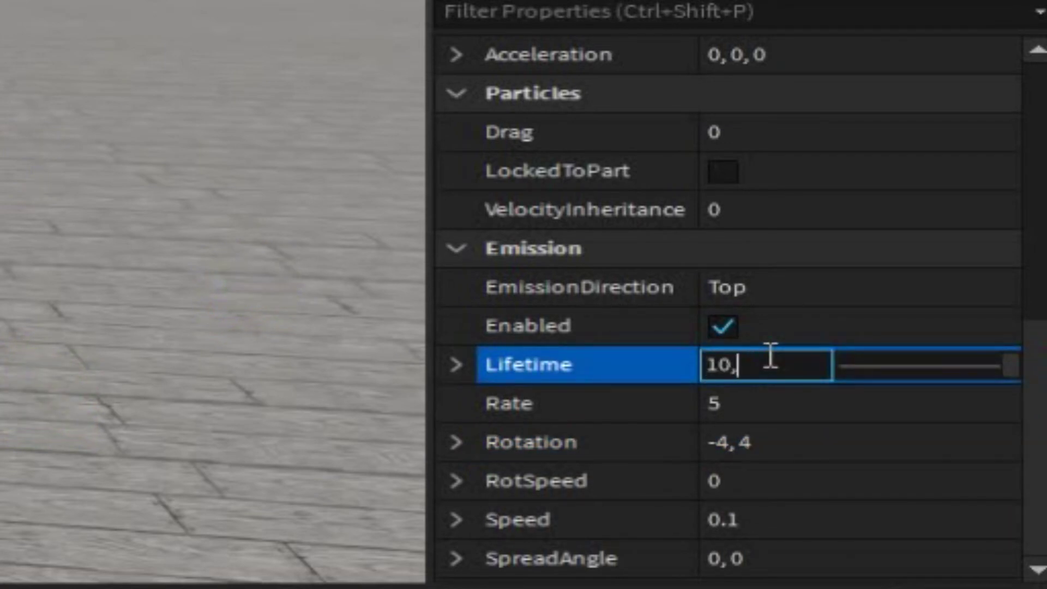
text(10,15)
key(Return)
Shape the emitter's Transparency curve to start and end at 1 and dip to about 0.2 in between.
scroll(818, 371, up, 10)
click(912, 289)
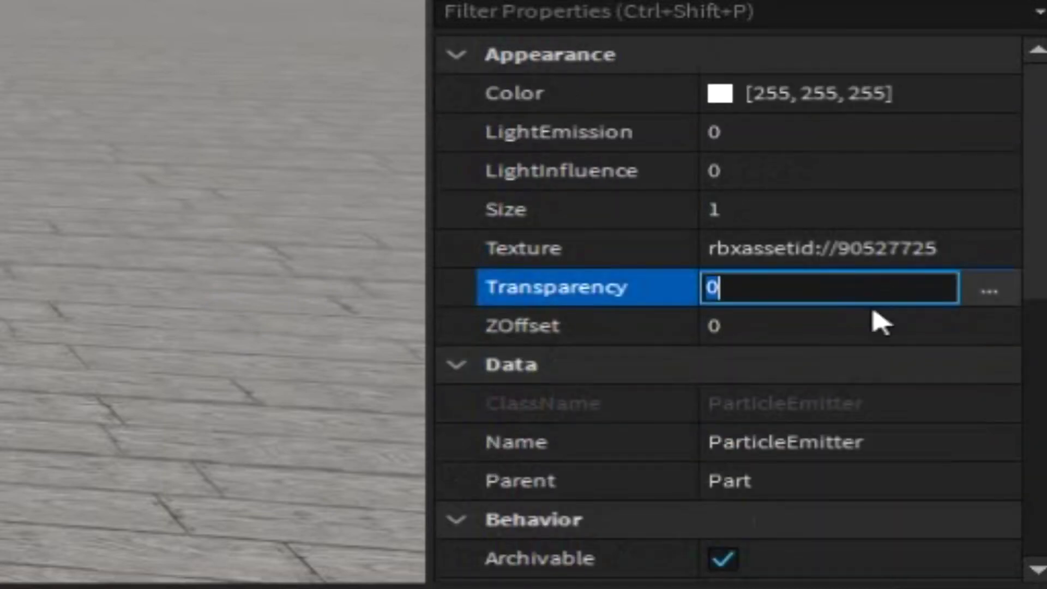
click(988, 292)
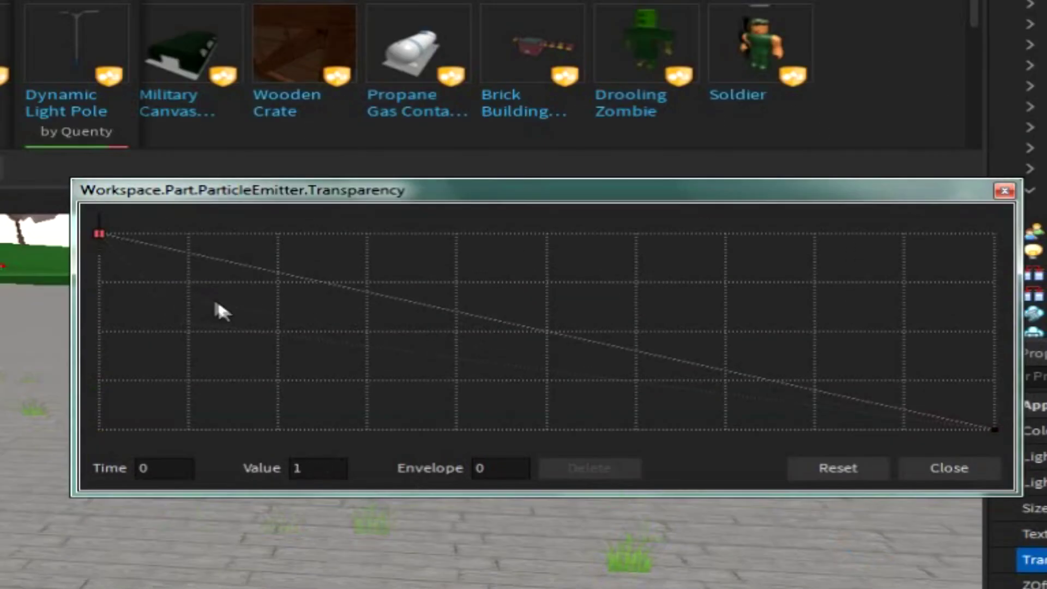
click(232, 345)
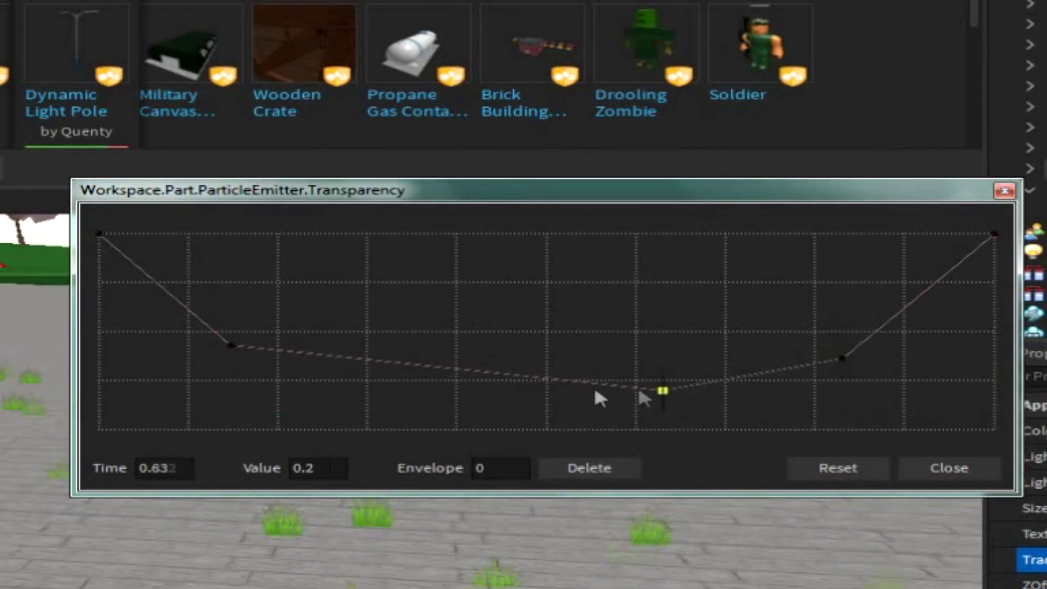
click(1004, 190)
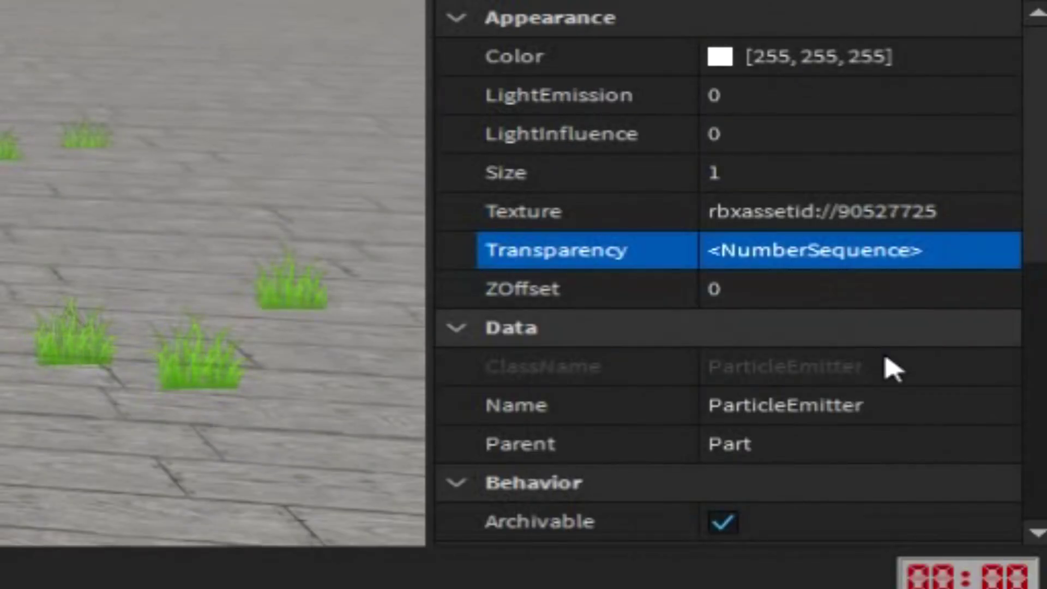
Shape the emitter's Size curve with low keypoints, including about 0.875 at time 0.673 and 0.5 at 0.915, with small envelopes.
scroll(867, 354, down, 4)
drag(1042, 355, 1042, 149)
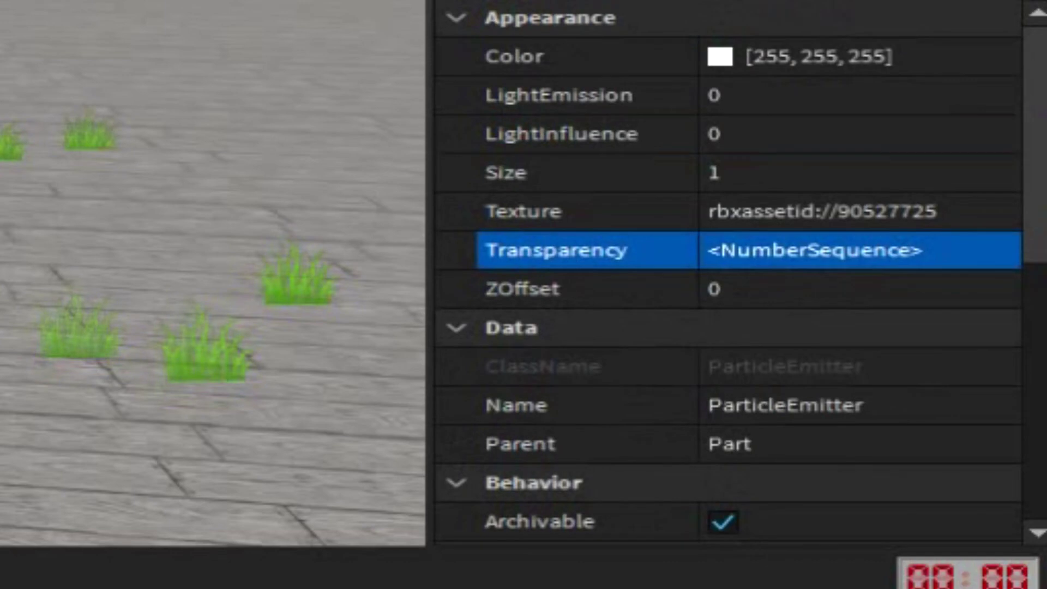
click(948, 175)
click(985, 177)
click(94, 512)
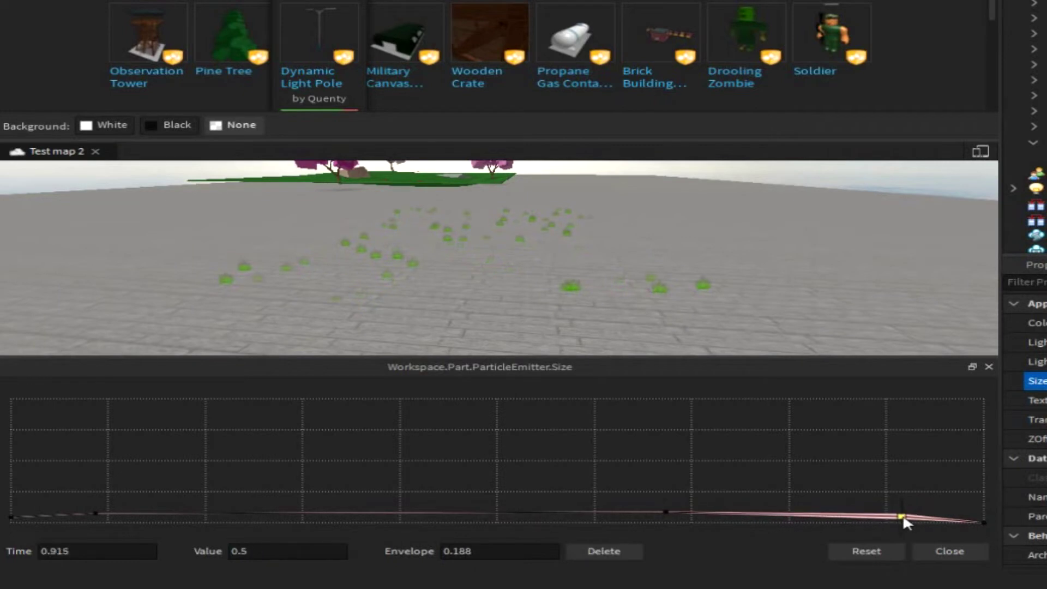
click(666, 510)
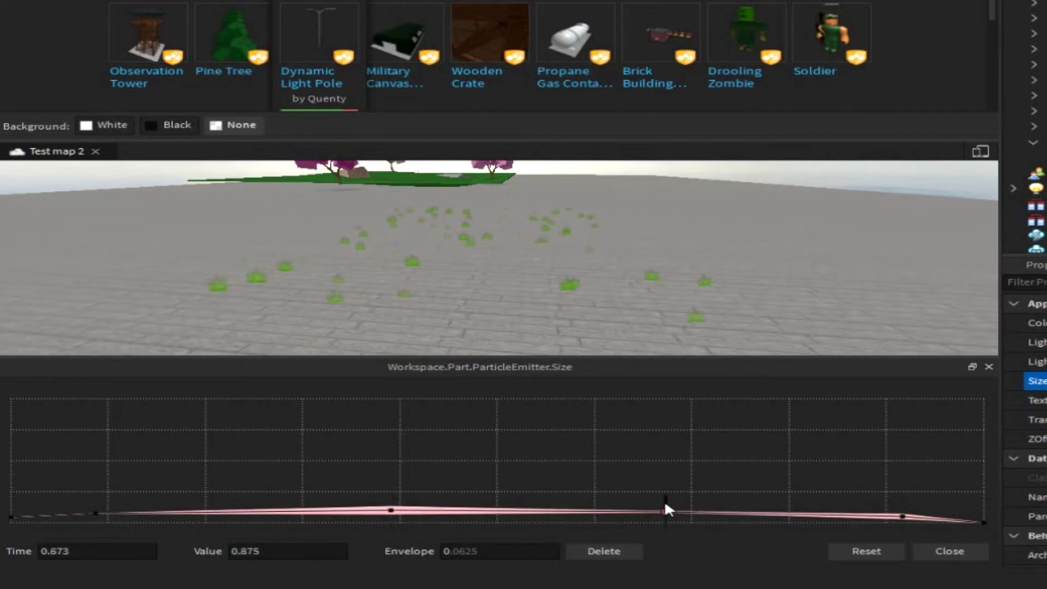
click(989, 367)
Add an early keypoint to the emitter's Size curve and widen the envelopes, using 0.375 at time 0.673.
scroll(678, 397, up, 5)
scroll(499, 362, down, 3)
click(1036, 381)
mouse_move(75, 512)
mouse_down()
mouse_move(75, 499)
mouse_move(70, 510)
mouse_up()
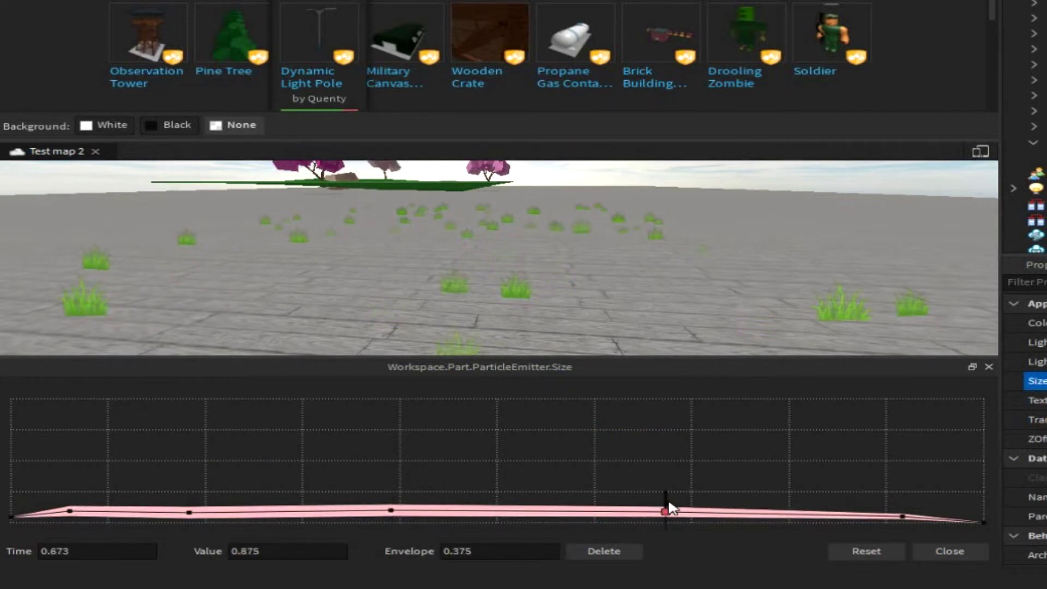
click(989, 366)
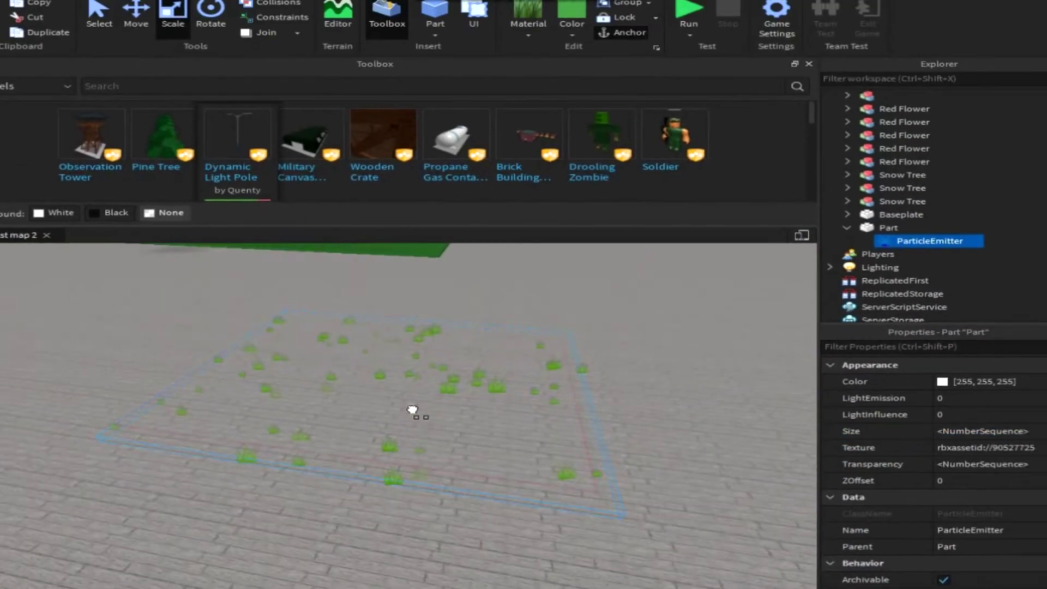
Move the transparent emitter part from the bare baseplate onto the green field among the pink trees, level with its surface.
click(413, 410)
key(ctrl+2)
scroll(413, 410, down, 5)
right_drag(362, 390, 335, 425)
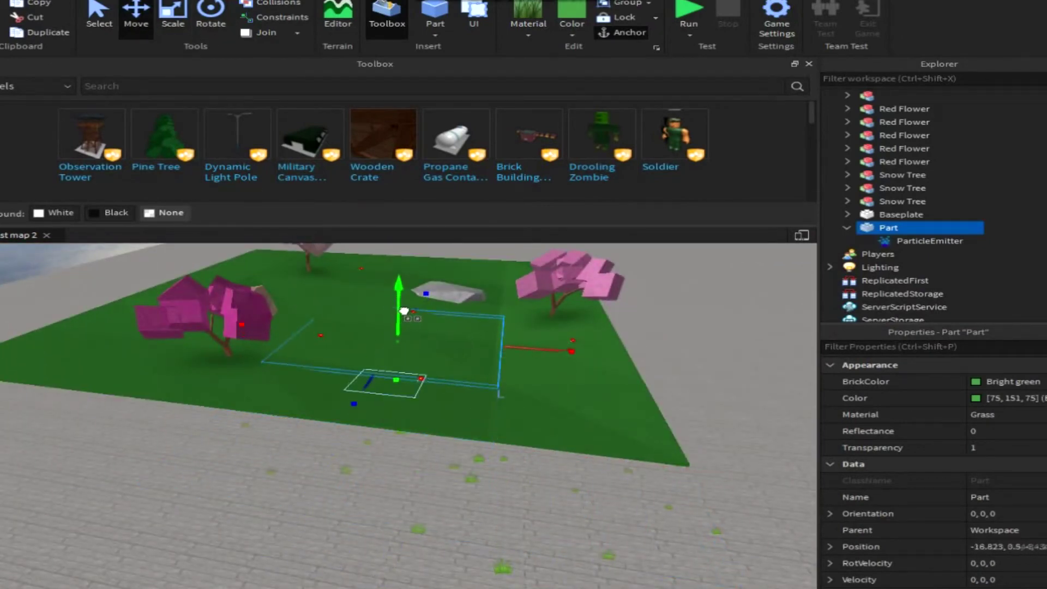
scroll(404, 312, up, 10)
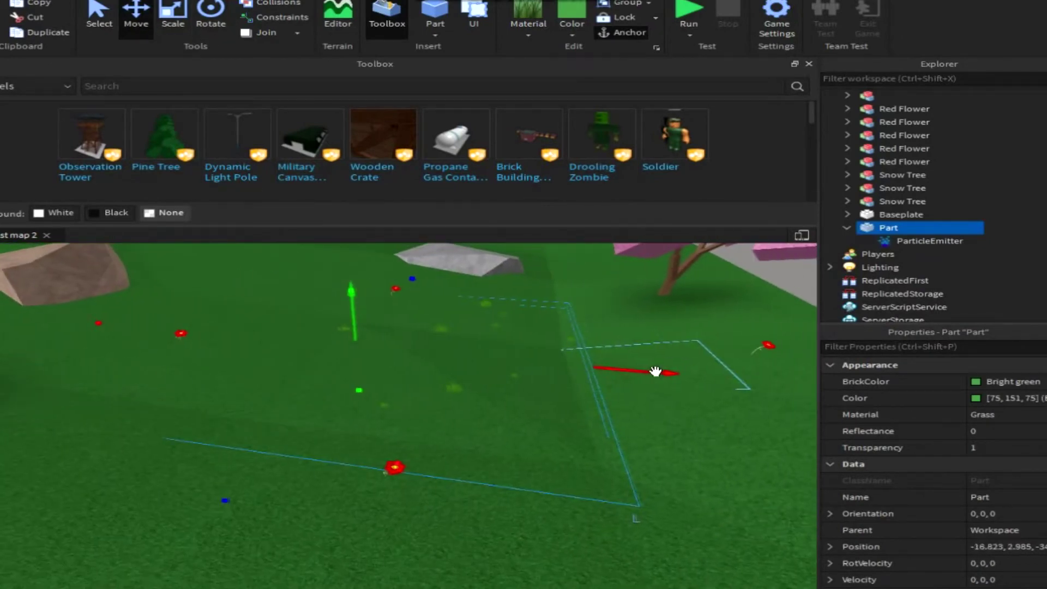
Set the start colour of the grass emitter's Color sequence to a darker green.
click(908, 241)
click(1038, 380)
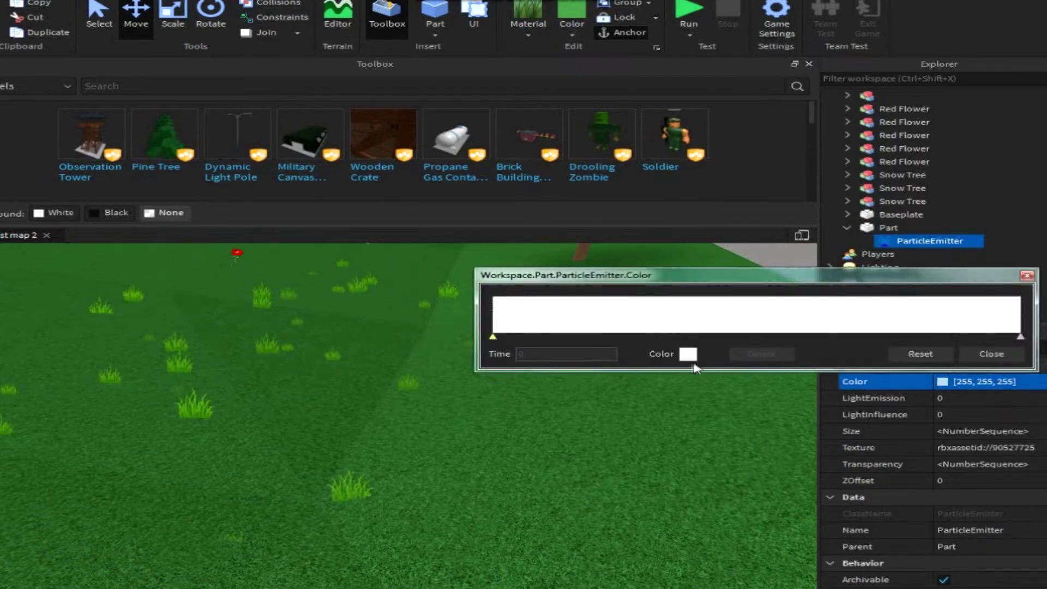
click(689, 355)
click(611, 206)
click(632, 199)
click(724, 265)
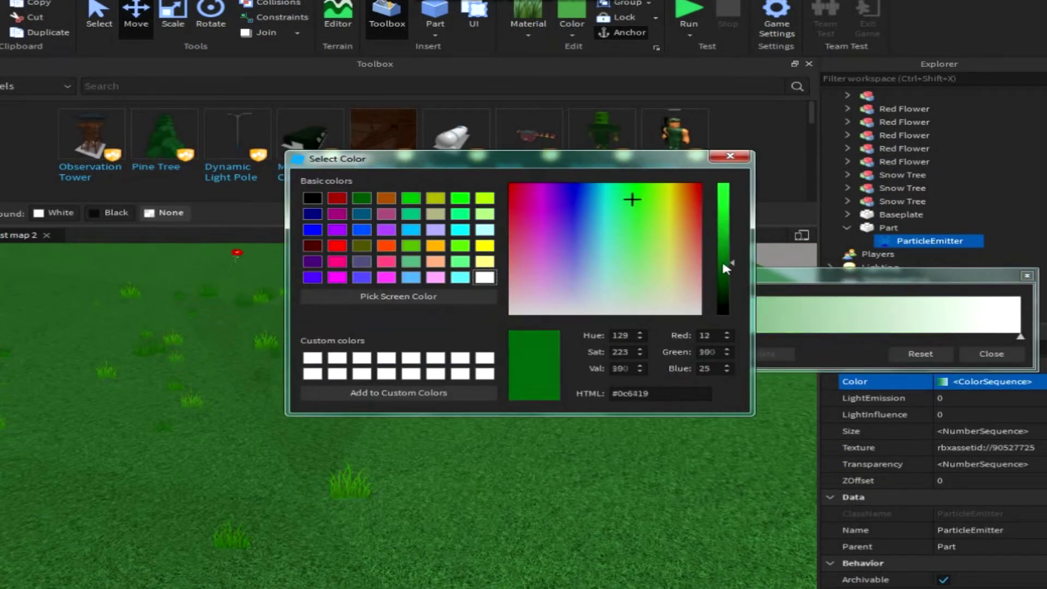
click(729, 156)
Set the end colour of the emitter's Color sequence to a yellow-green of about 159, 173, 28.
click(1020, 336)
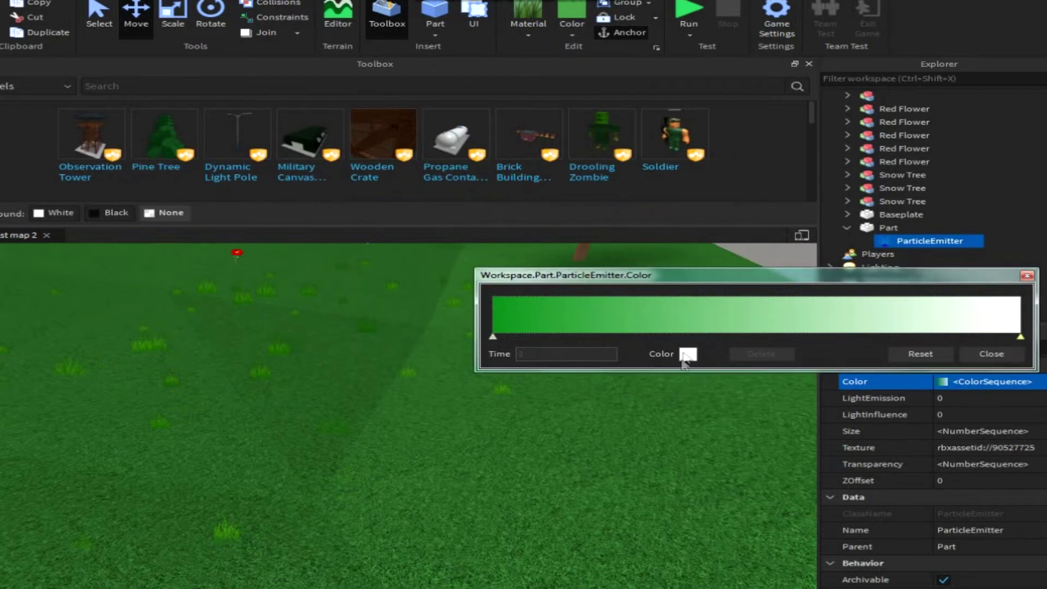
click(690, 355)
click(643, 195)
click(726, 248)
click(726, 229)
drag(645, 207, 665, 207)
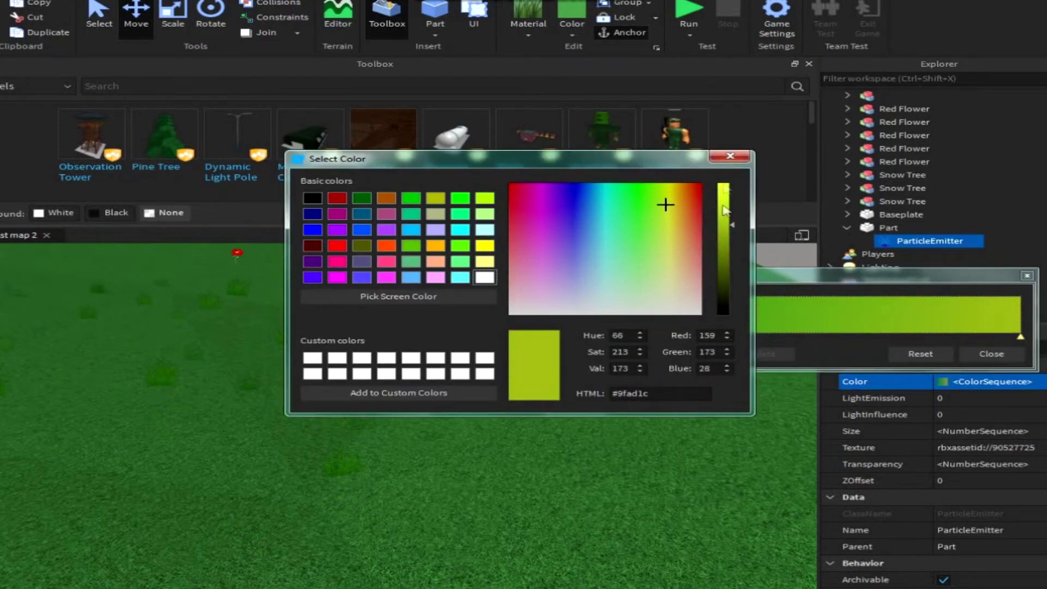
key(Return)
click(992, 354)
Raise the middle keypoints of the emitter's Size curve, giving the one at time 0.677 value 1.37 and envelope 0.563.
scroll(989, 509, down, 5)
scroll(1002, 480, up, 6)
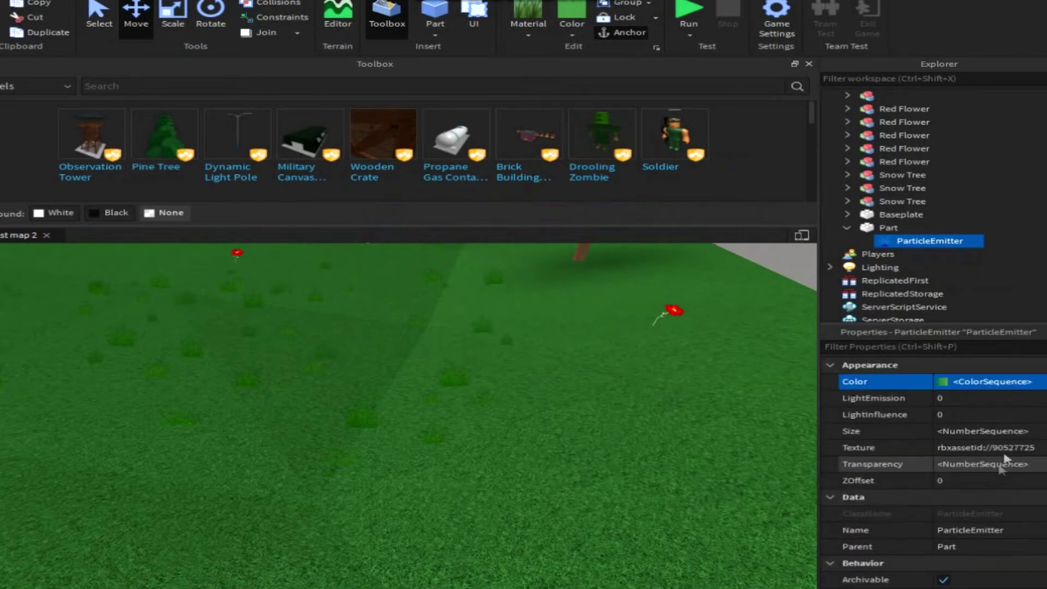
click(982, 431)
click(1039, 431)
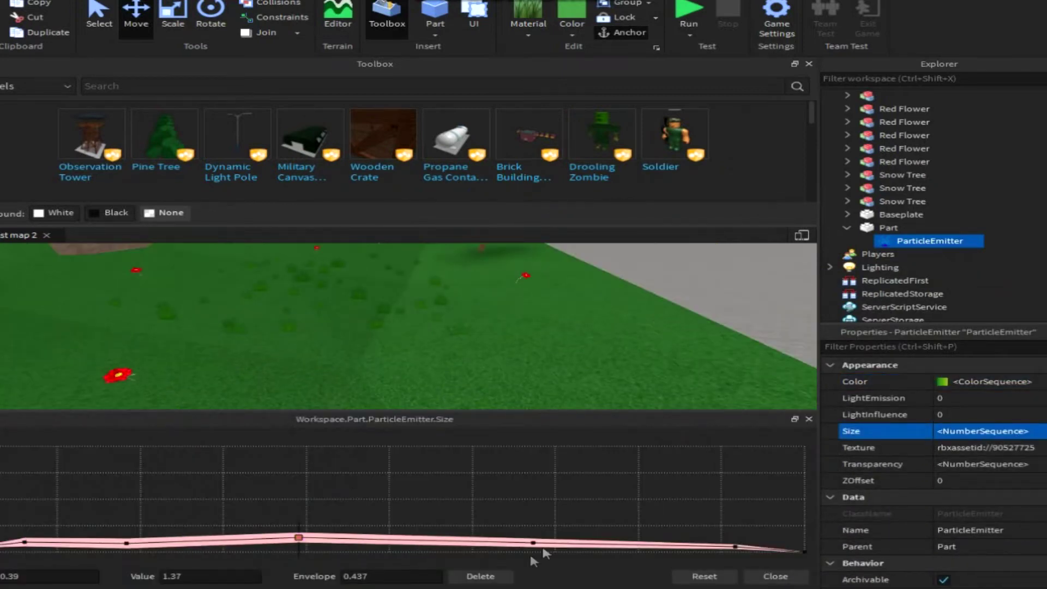
drag(532, 542, 536, 537)
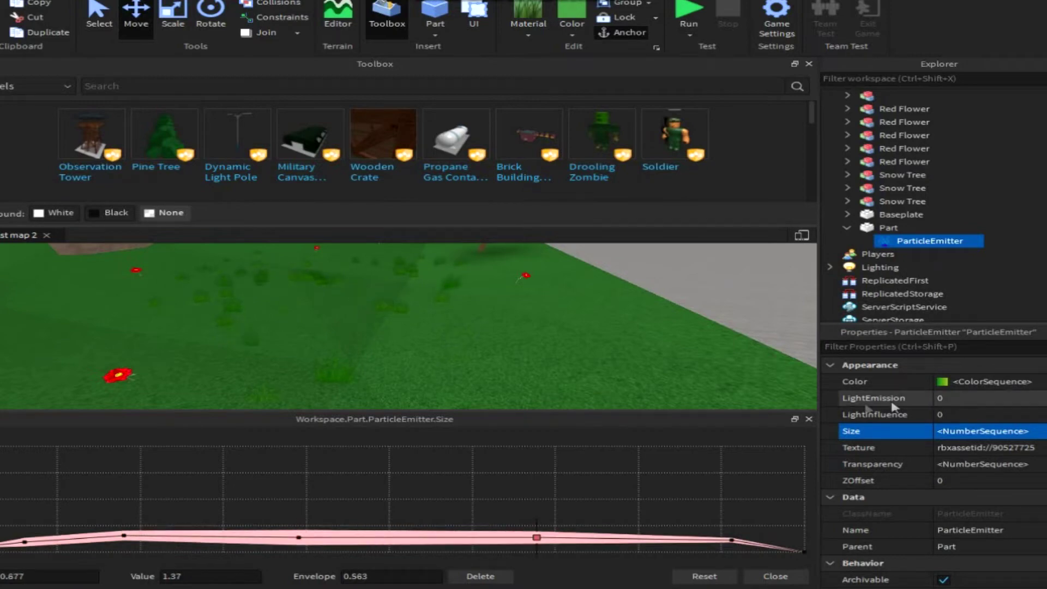
Enlarge the transparent grass part over more of the green field and reposition the red flowers around it.
click(888, 227)
scroll(270, 387, down, 5)
key(ctrl+3)
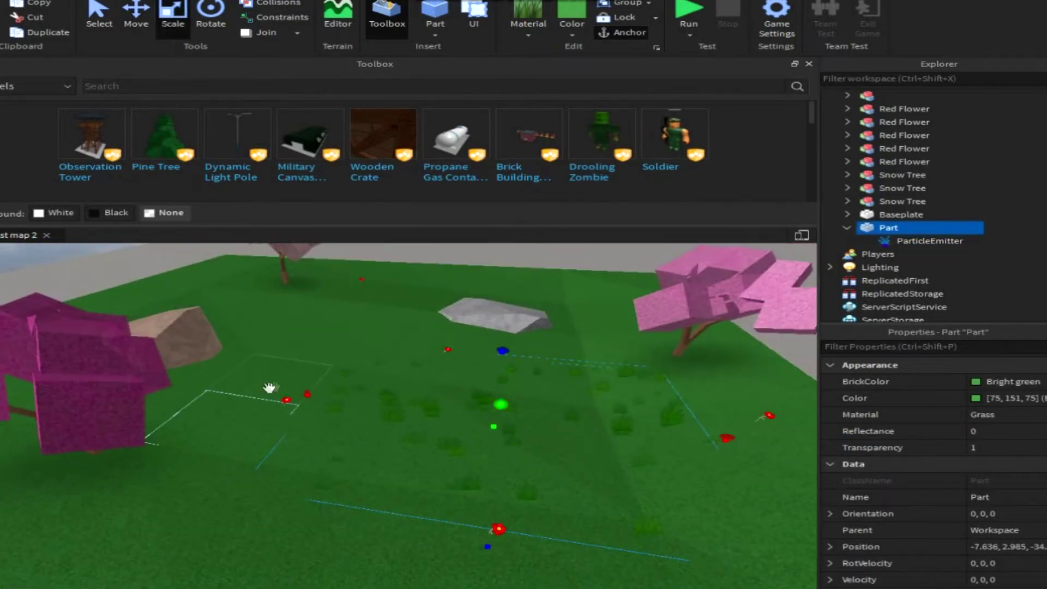
click(172, 395)
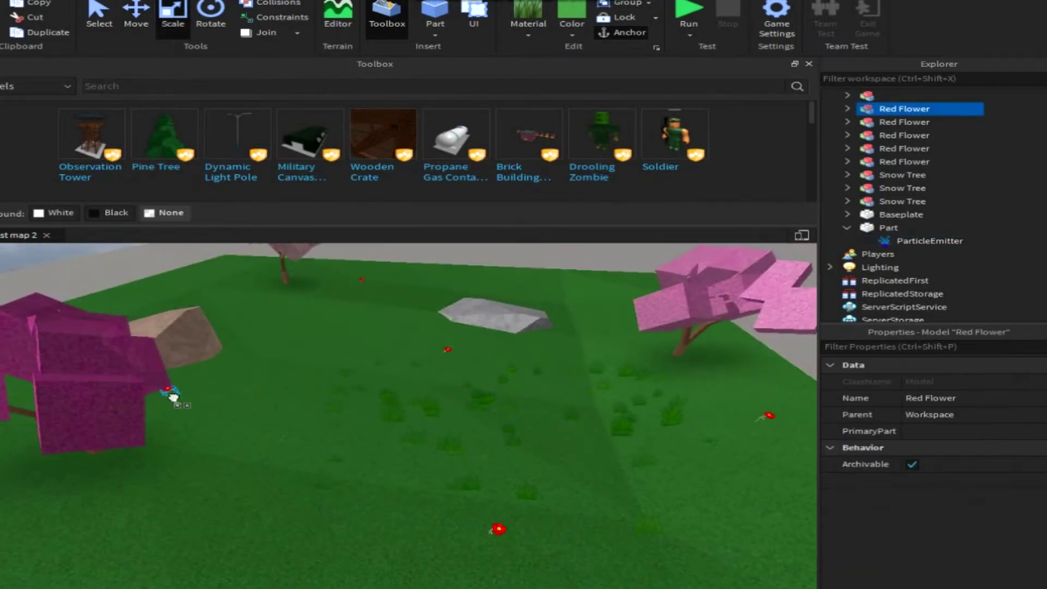
click(490, 422)
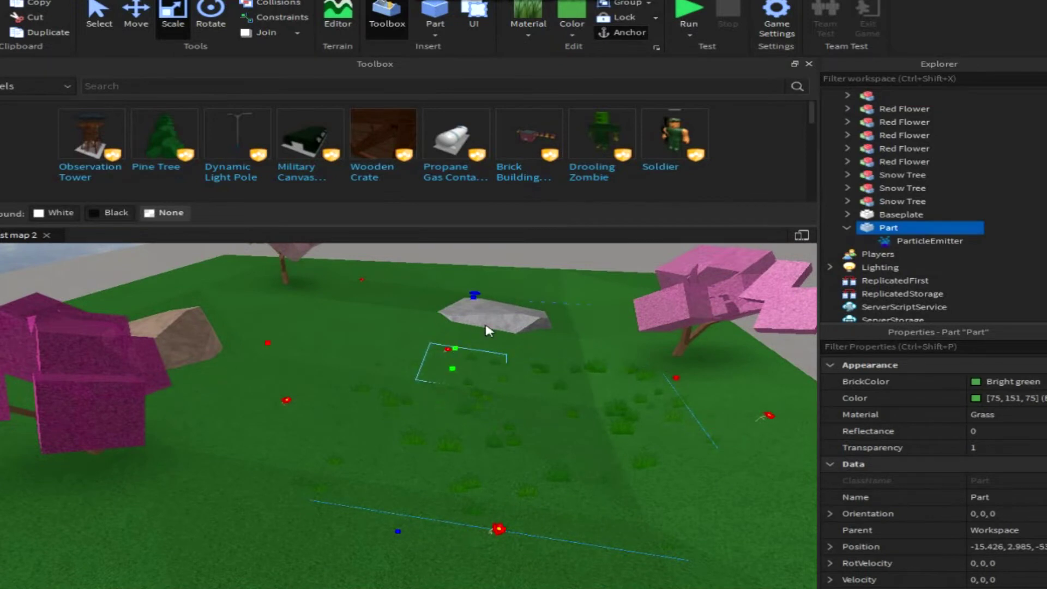
key(d)
Brighten the start colour of the grass emitter's Color sequence to a vivid green.
click(929, 240)
click(855, 381)
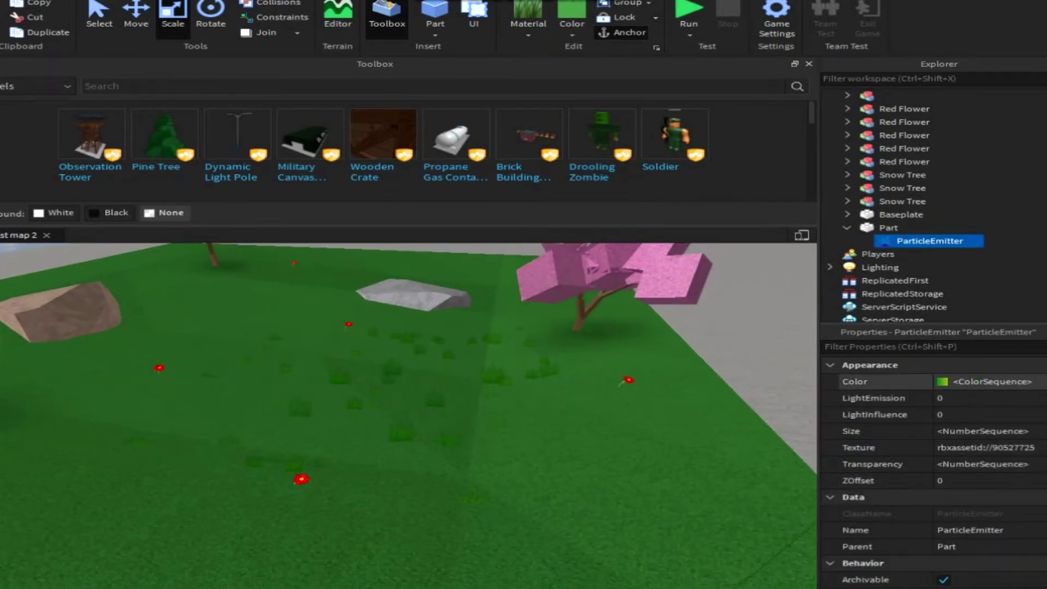
click(1036, 381)
click(688, 354)
drag(726, 263, 731, 223)
click(730, 157)
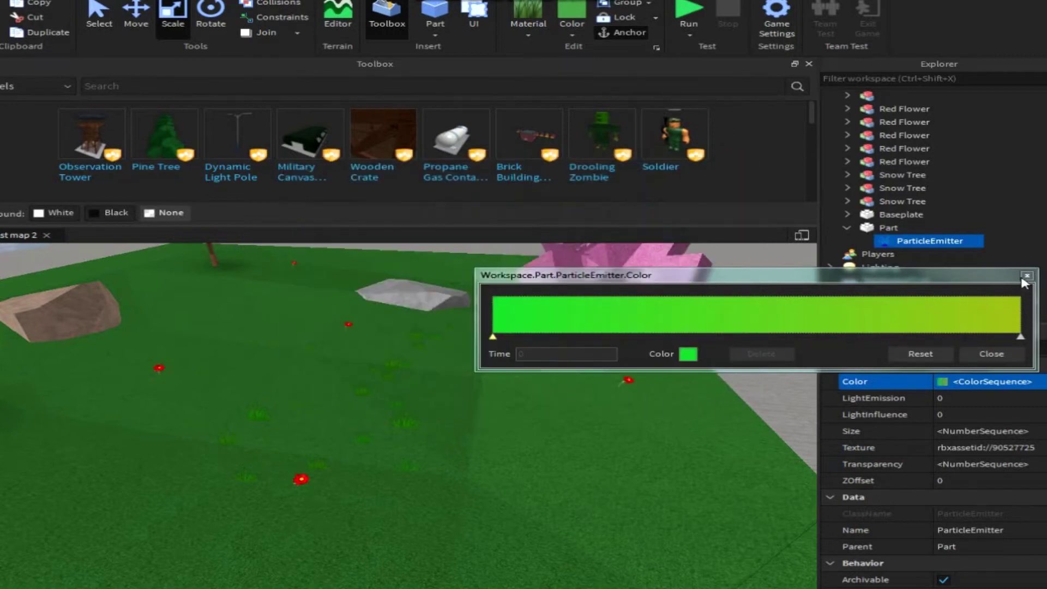
Duplicate the transparent grass emitter part and move the copy over a neighbouring area of the field.
click(1025, 276)
right_drag(591, 433, 636, 406)
click(635, 406)
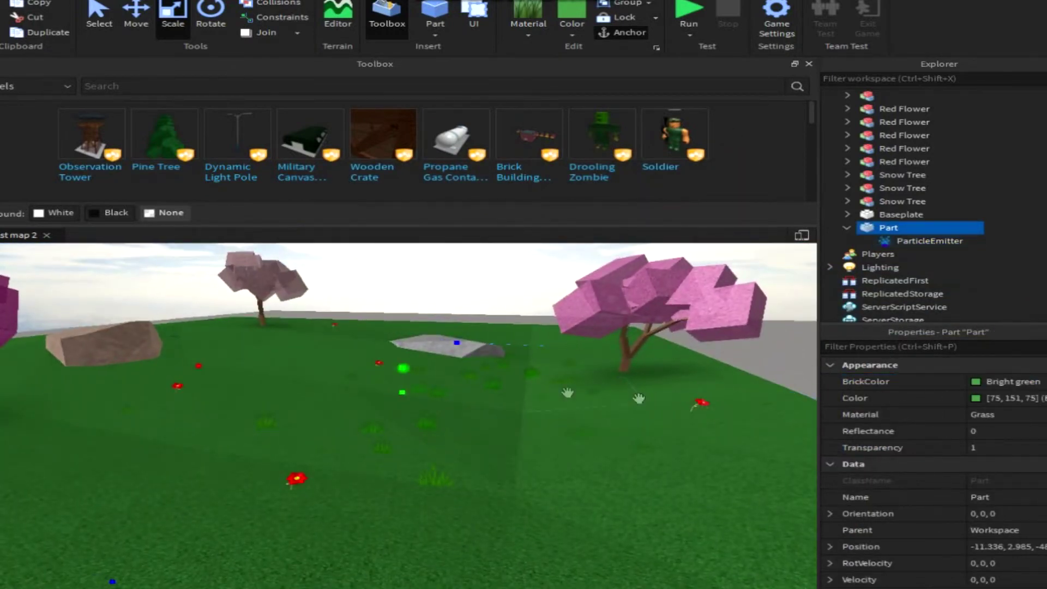
key(ctrl+d)
click(136, 19)
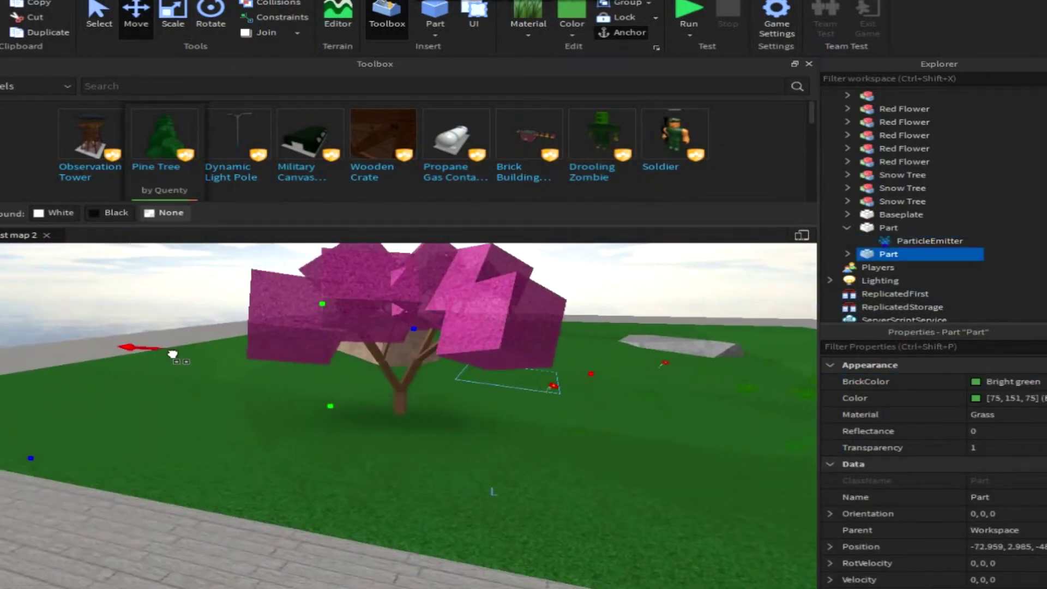
drag(172, 354, 143, 349)
right_drag(525, 311, 524, 311)
Duplicate the grass emitter part again, place this copy over another area of the field and tilt it 3.8 degrees about X.
key(ctrl+d)
right_drag(467, 425, 360, 491)
key(ctrl+4)
drag(360, 491, 361, 495)
right_drag(363, 495, 468, 303)
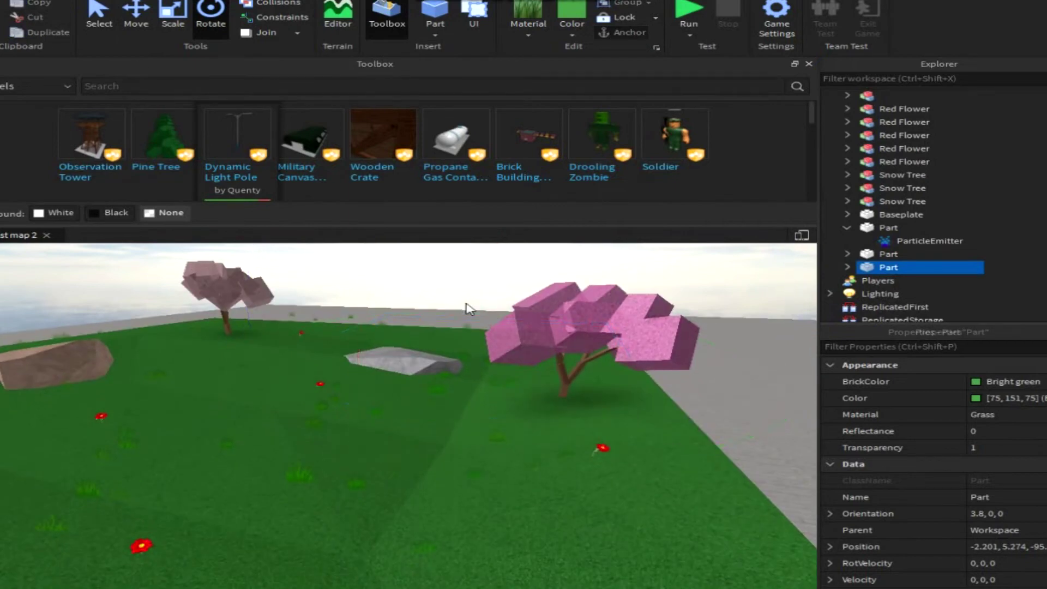
Add a ColorCorrectionEffect to Lighting.
click(468, 304)
scroll(600, 301, up, 5)
key(w)
right_drag(579, 303, 605, 301)
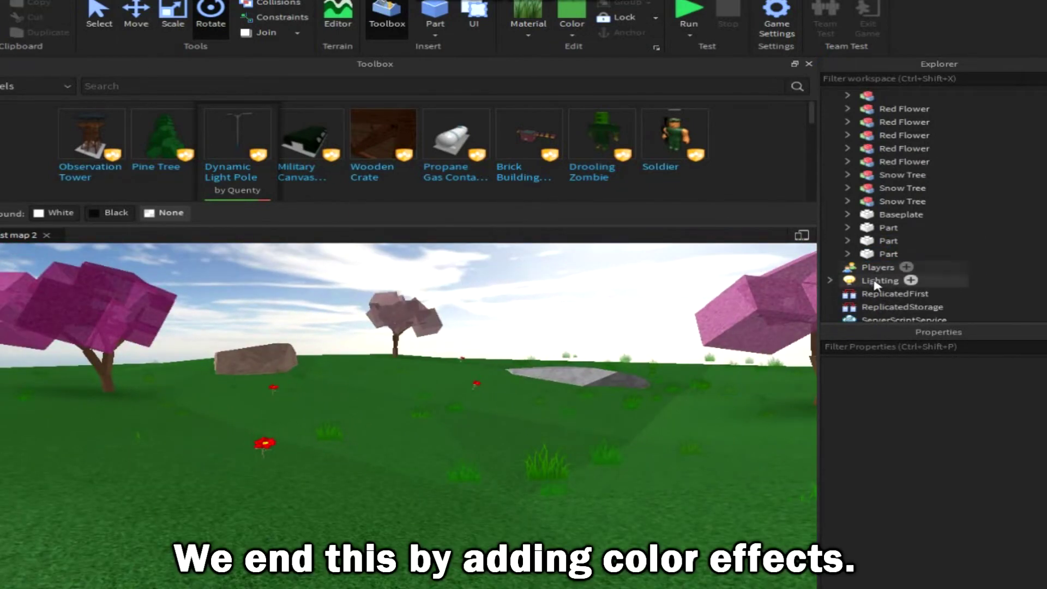
right_click(937, 295)
mouse_move(964, 210)
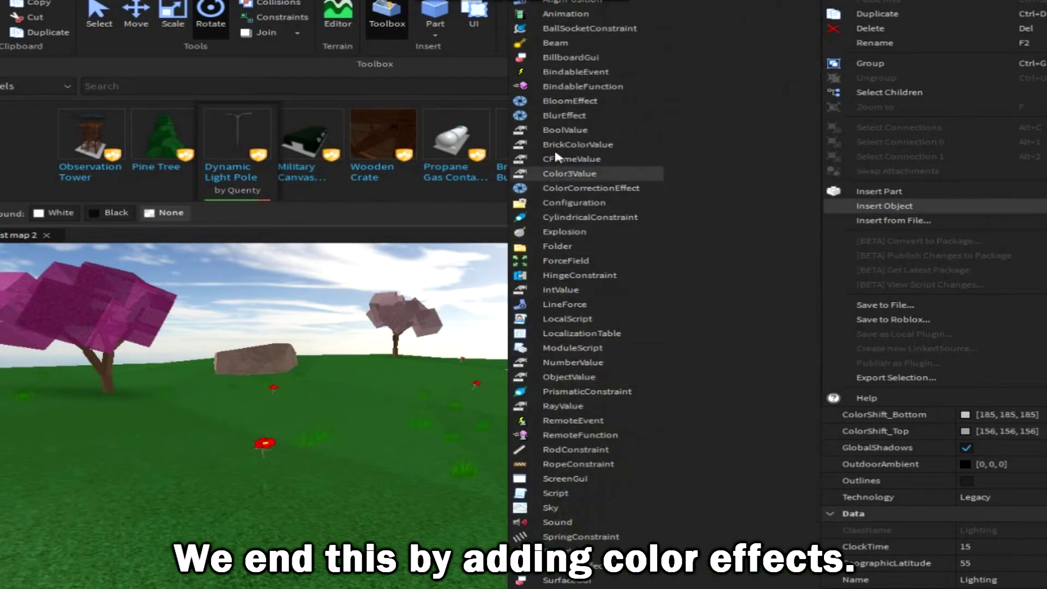
click(550, 190)
Add a BlurEffect to Lighting and set its Size to 0.
right_click(880, 280)
mouse_move(884, 206)
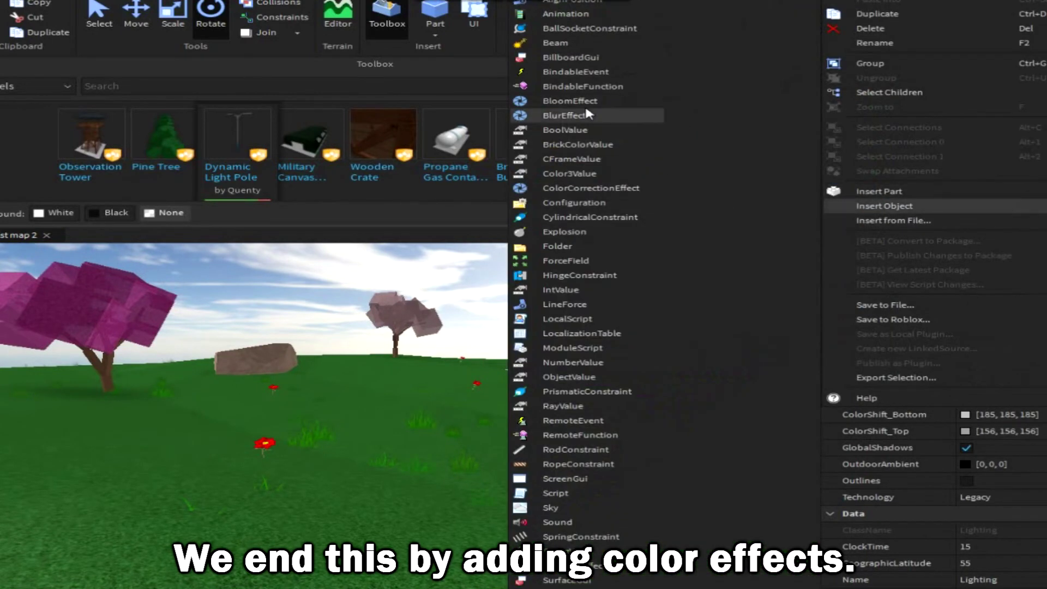
click(565, 115)
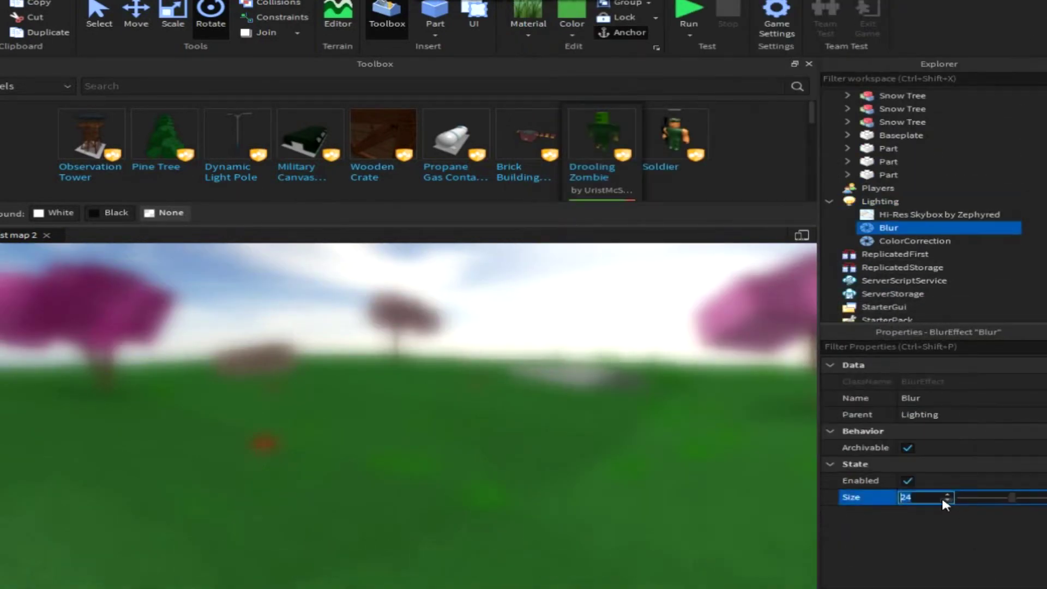
text(0)
key(Return)
Open the TintColor of the ColorCorrection effect for editing.
click(951, 240)
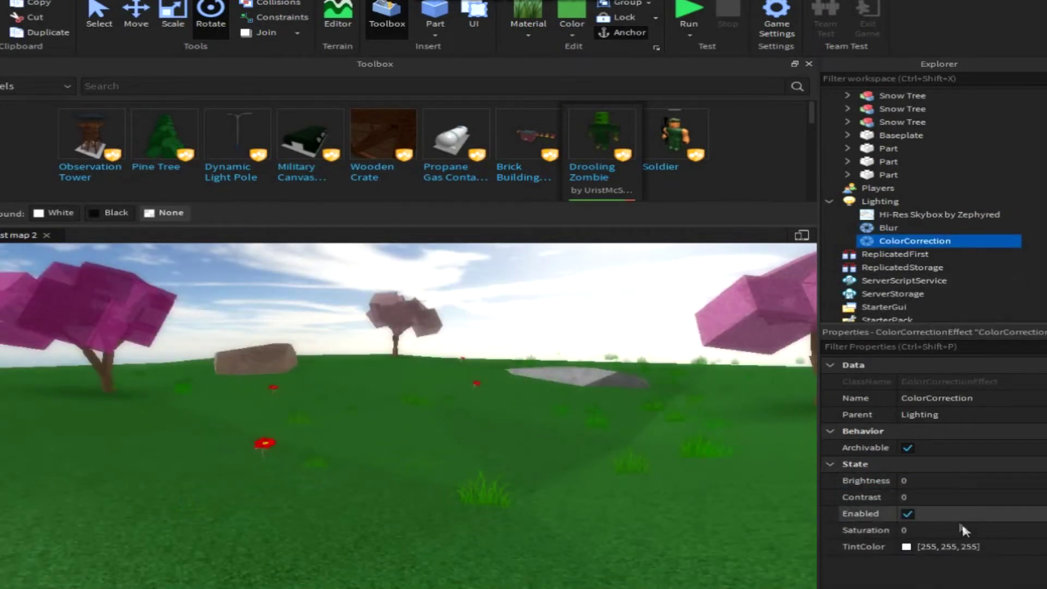
click(969, 545)
drag(662, 269, 540, 278)
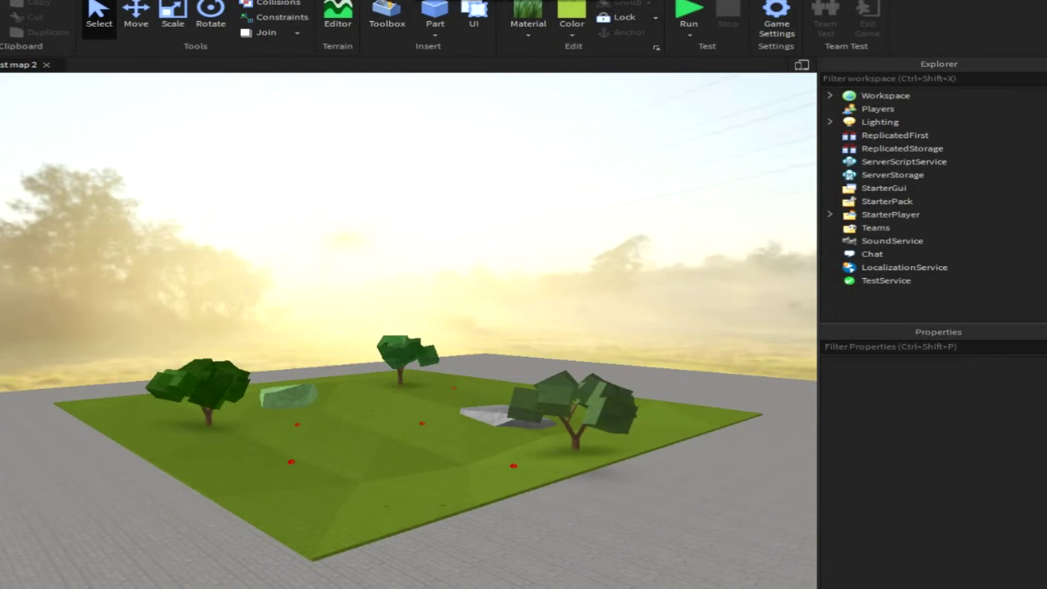
Open the grass generator from ChuckXZ's Plugins and set the grass BrickColor to Br. yellowish green.
key(w)
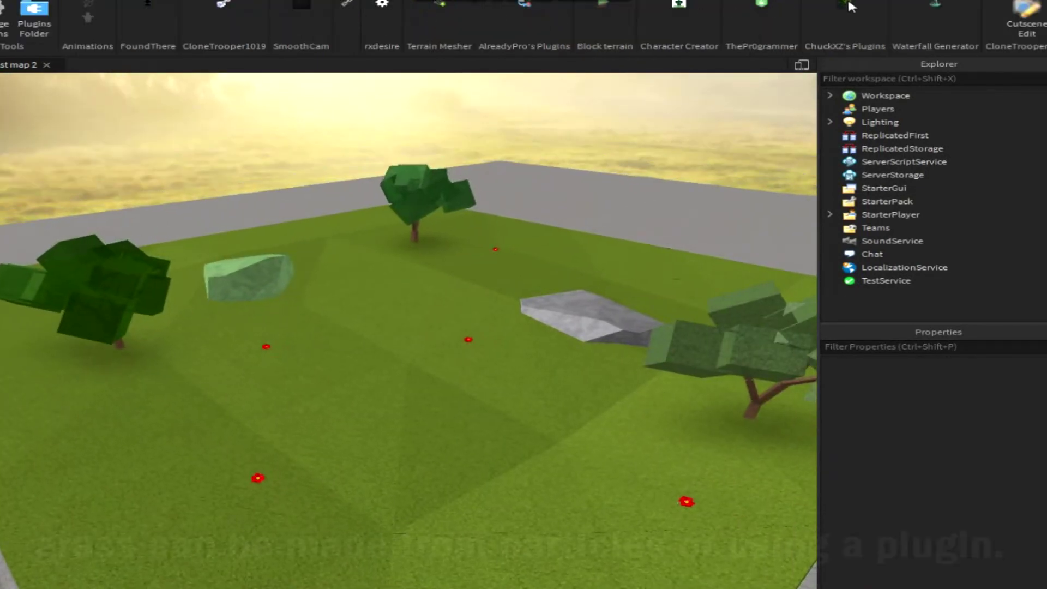
click(845, 7)
click(43, 369)
click(11, 304)
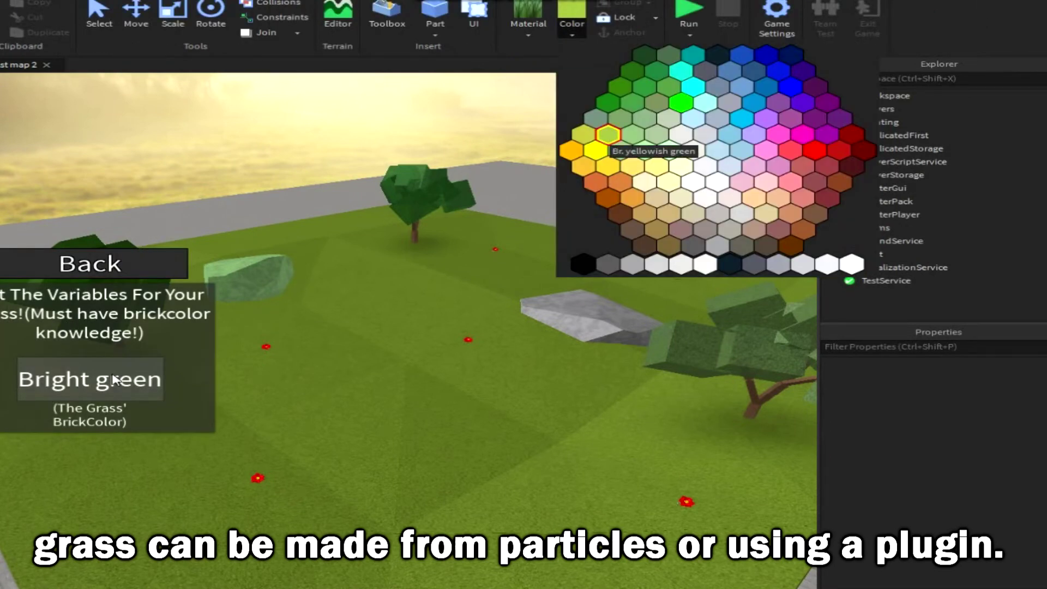
click(129, 382)
text(Br. yellow)
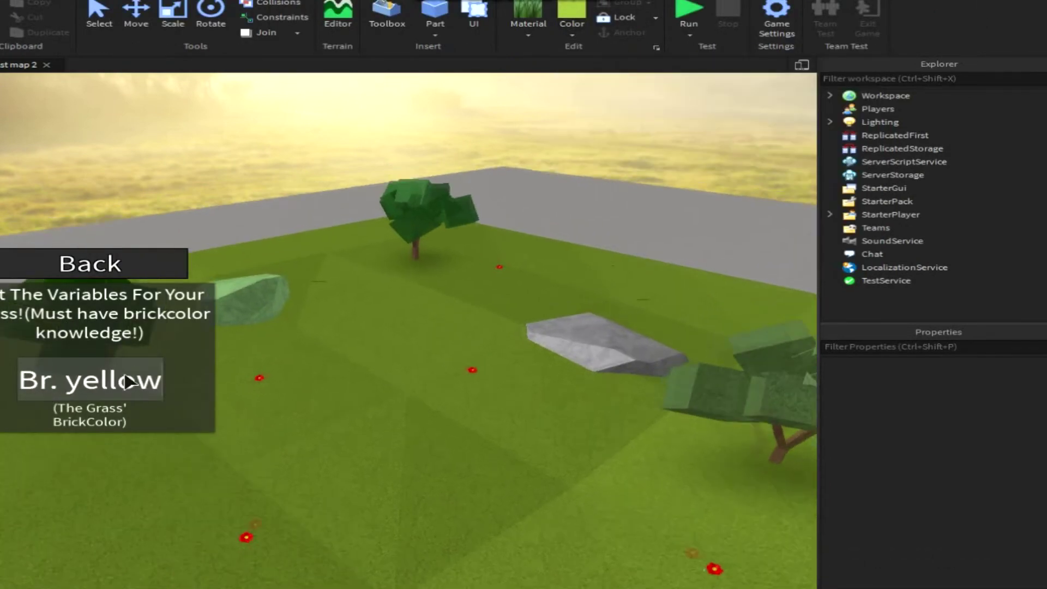
text(ish green)
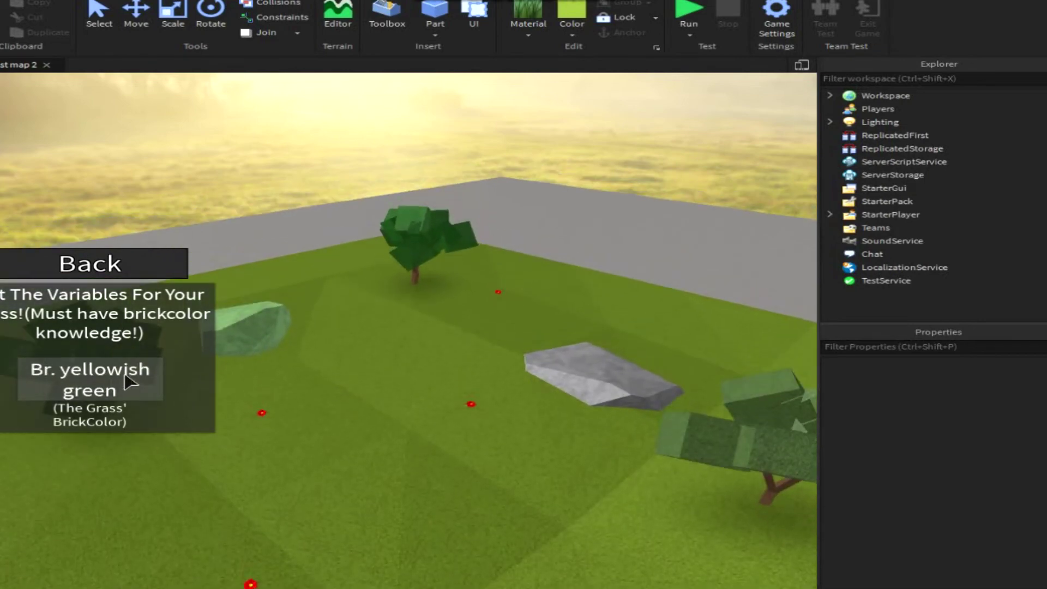
Scatter plugin-made grass tufts across the green field and leave the grass generator.
scroll(380, 366, up, 3)
right_drag(558, 398, 433, 545)
scroll(434, 545, down, 3)
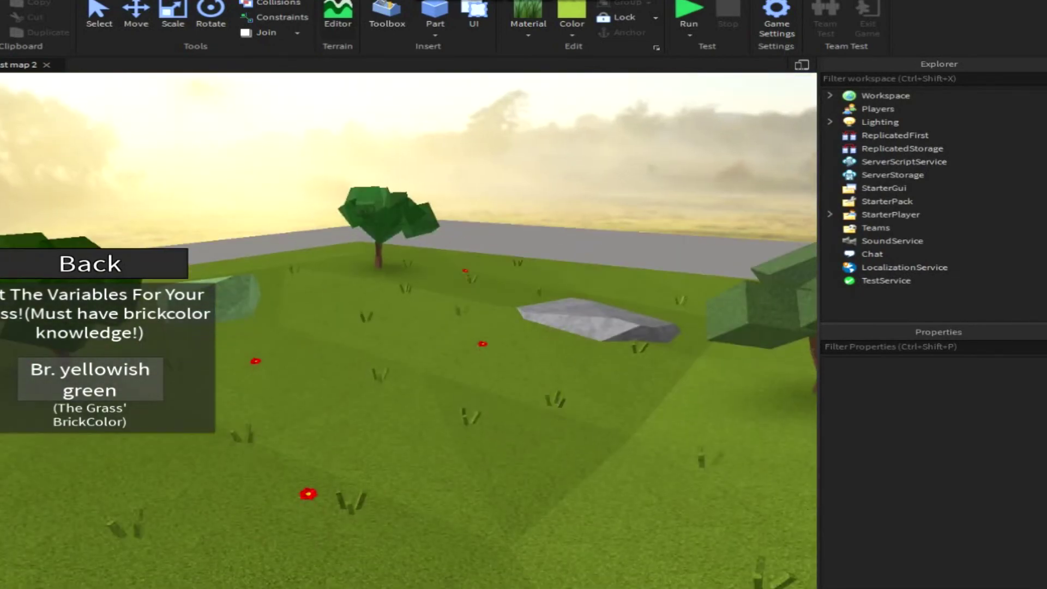
click(120, 264)
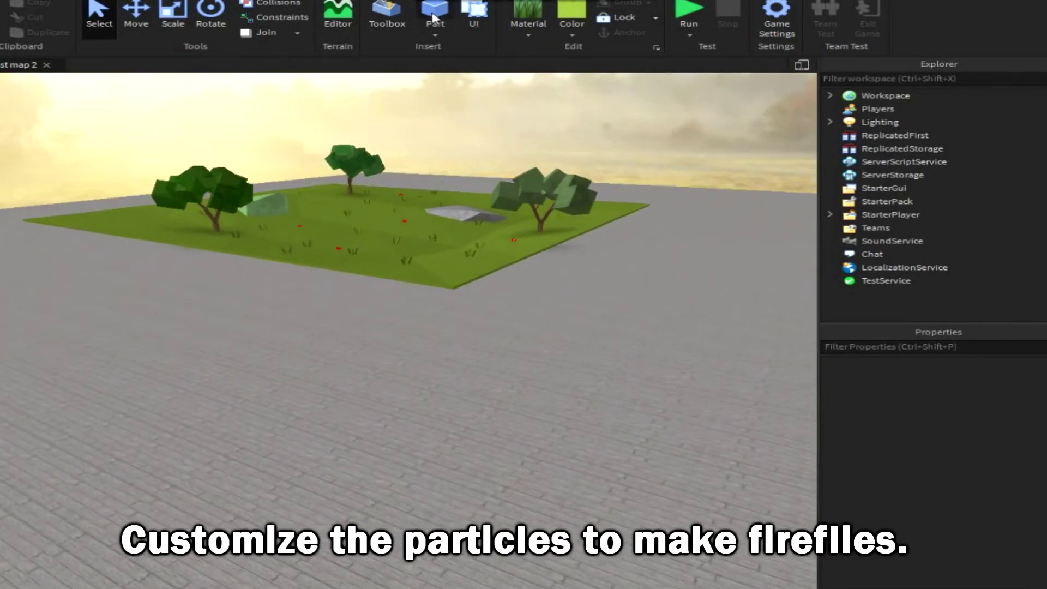
Insert a part on the baseplate in front of the field and stretch it to about 50 by 55 studs.
click(433, 18)
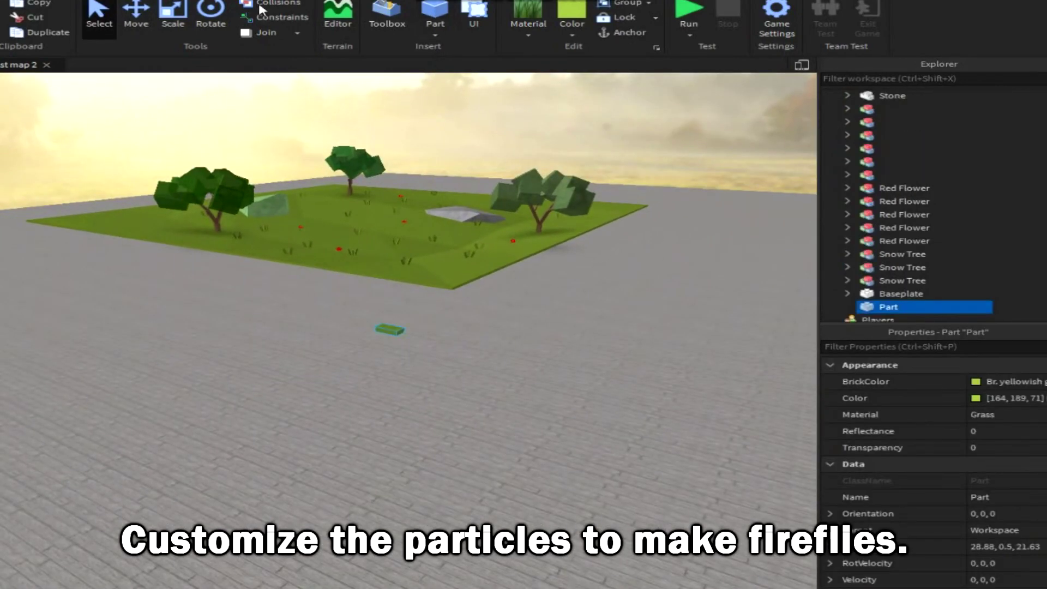
drag(377, 334, 70, 475)
drag(304, 386, 605, 476)
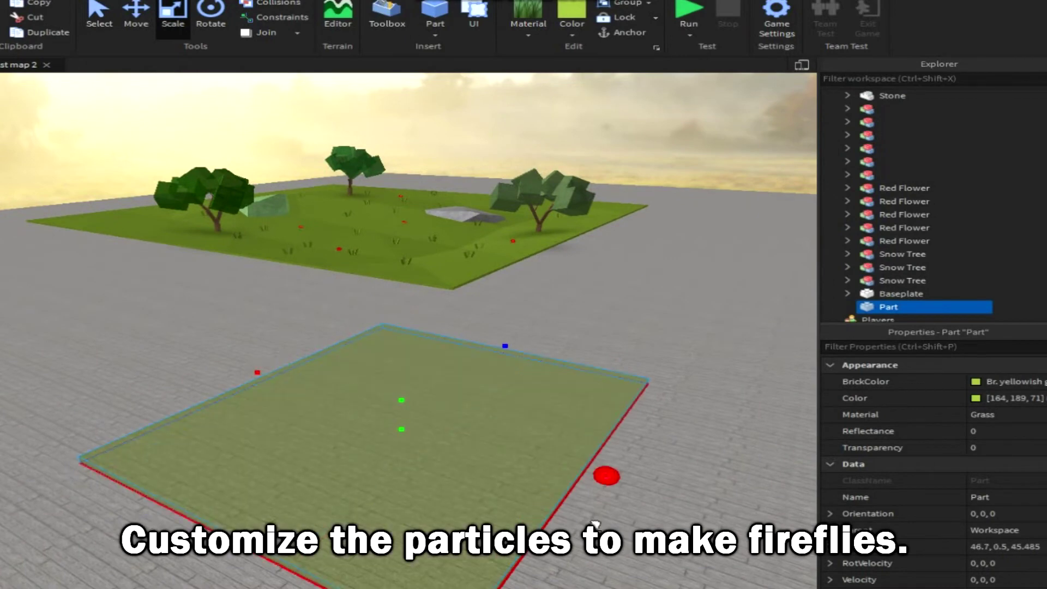
scroll(607, 470, down, 1)
Set the new part's Transparency to 1 and add a ParticleEmitter to it.
click(984, 447)
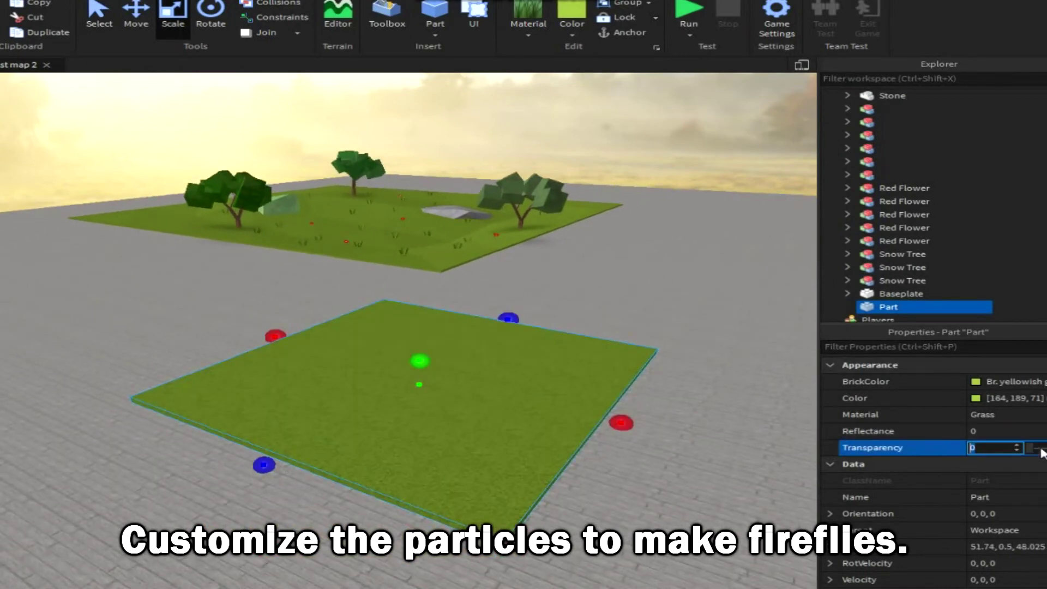
text(0.55)
right_click(906, 307)
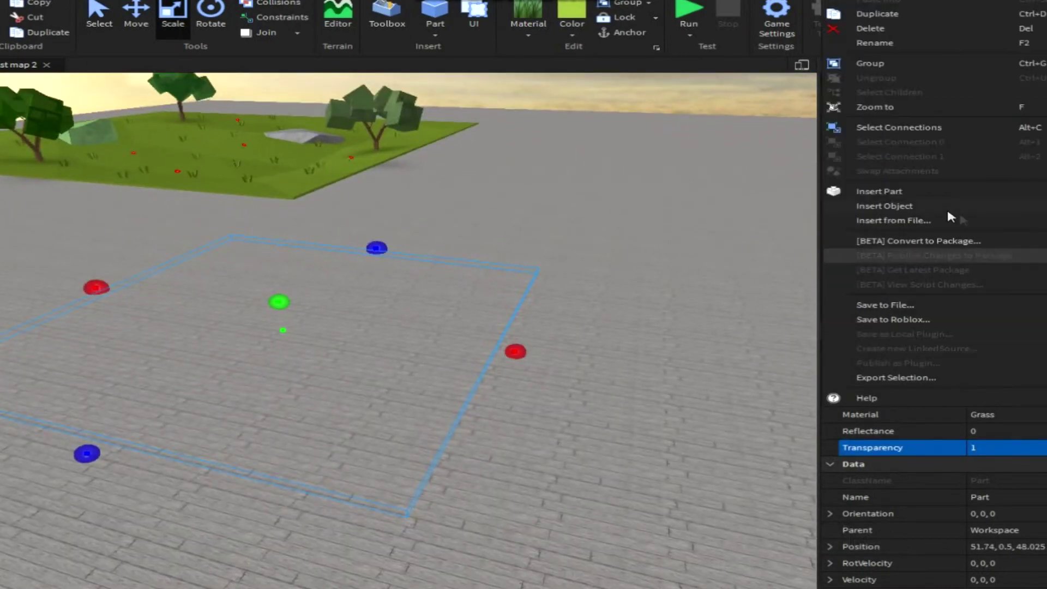
mouse_move(987, 210)
click(579, 522)
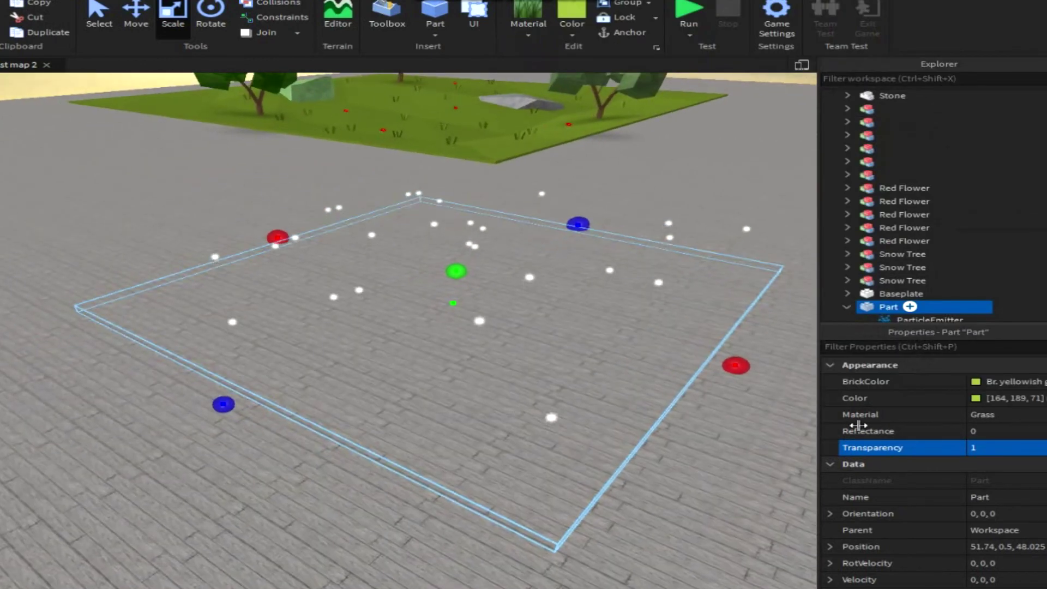
Set the ParticleEmitter's Texture to the firefly image with ID 300899420.
click(928, 320)
click(1003, 447)
text(300899420)
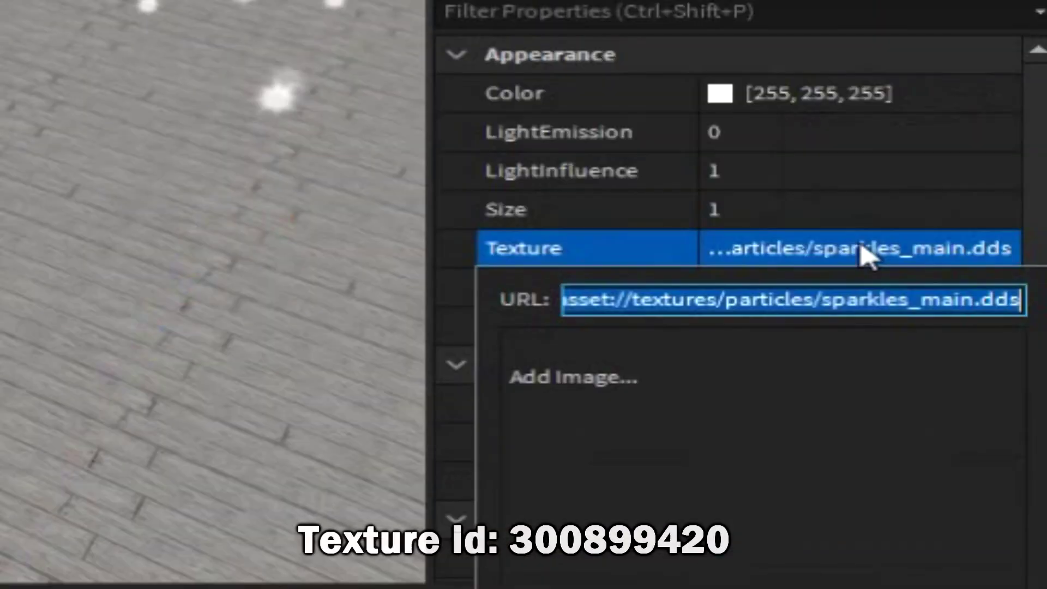
key(Return)
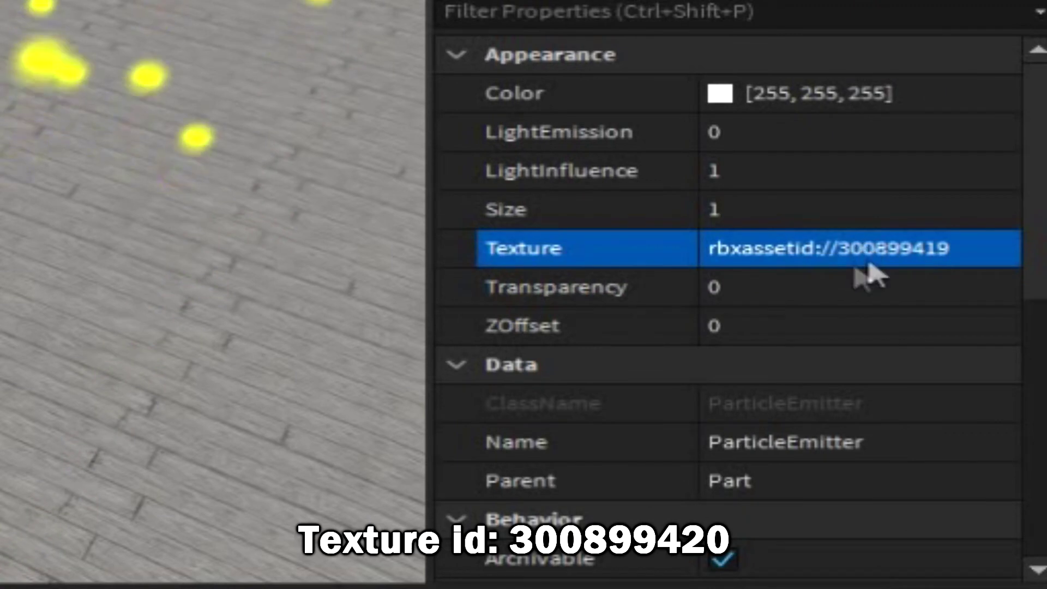
Shape the emitter's Size curve from 0 to 0.312 at the end, adding middle keypoints including one at time 0.164 with value 0.312.
click(853, 213)
click(992, 218)
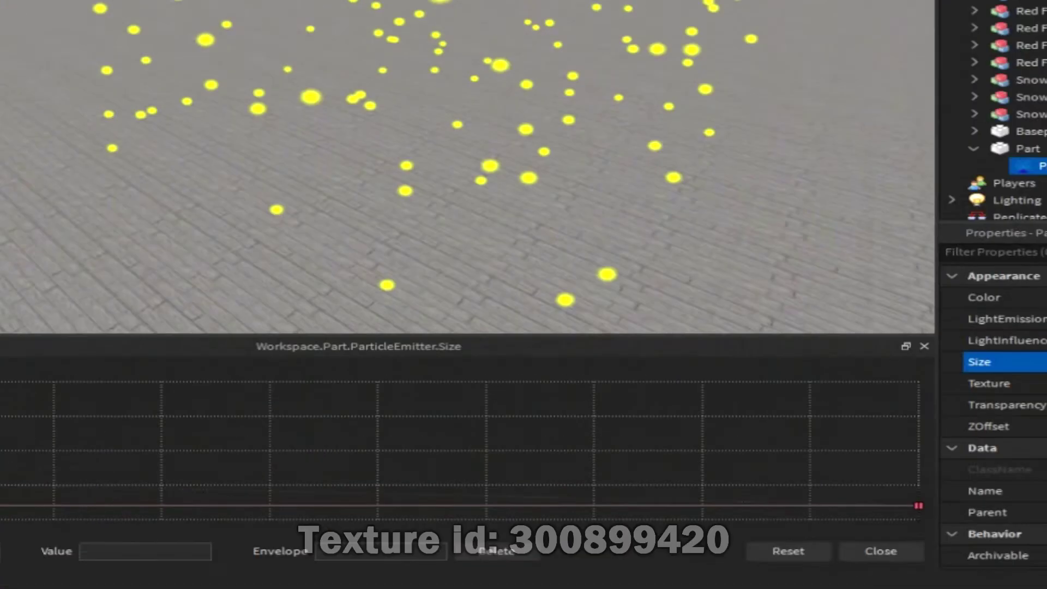
click(11, 522)
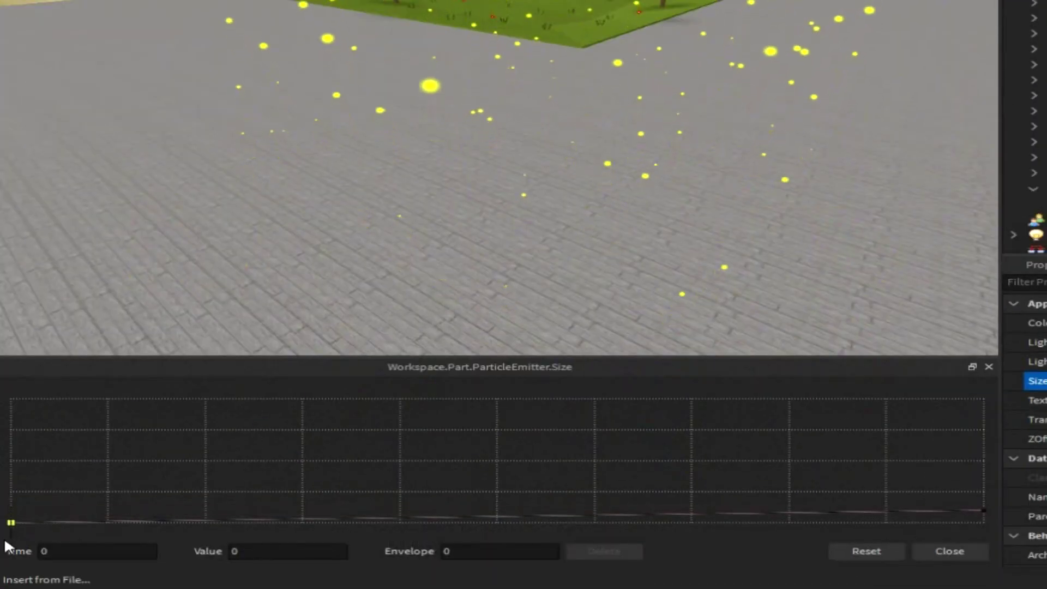
drag(982, 508, 981, 515)
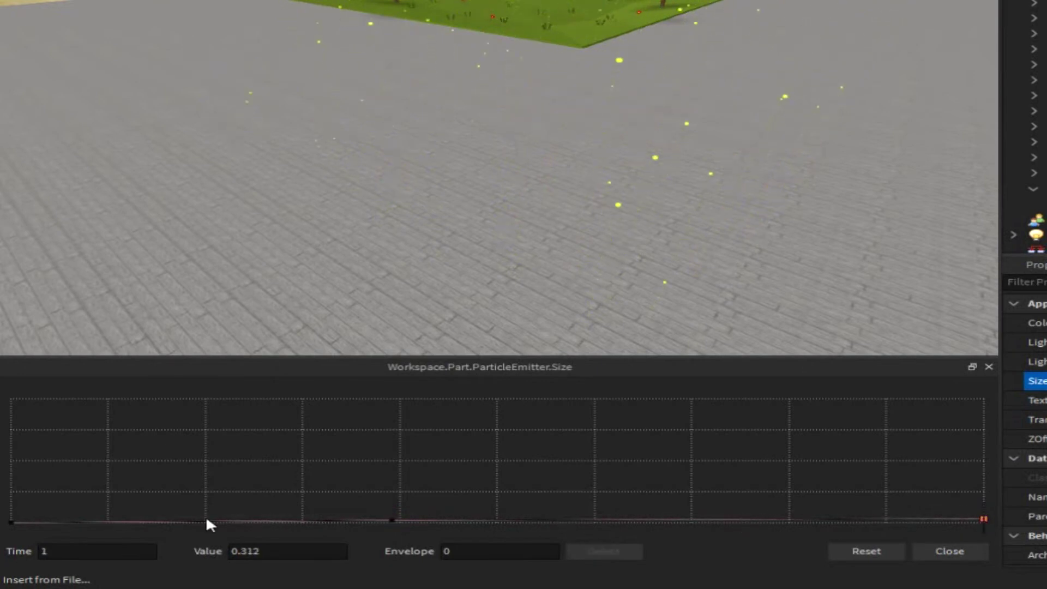
click(171, 519)
click(771, 519)
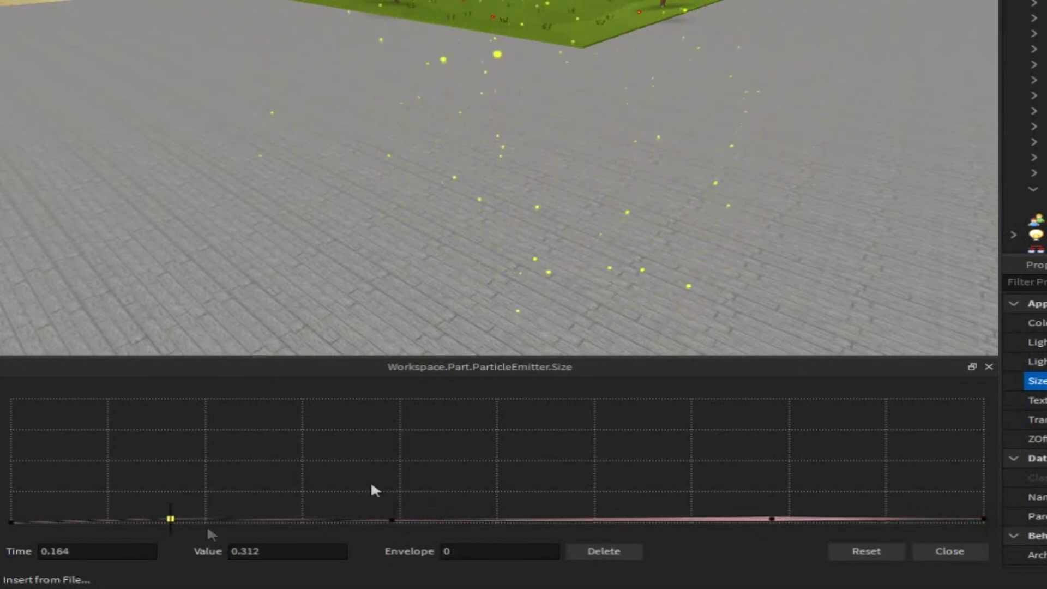
click(989, 366)
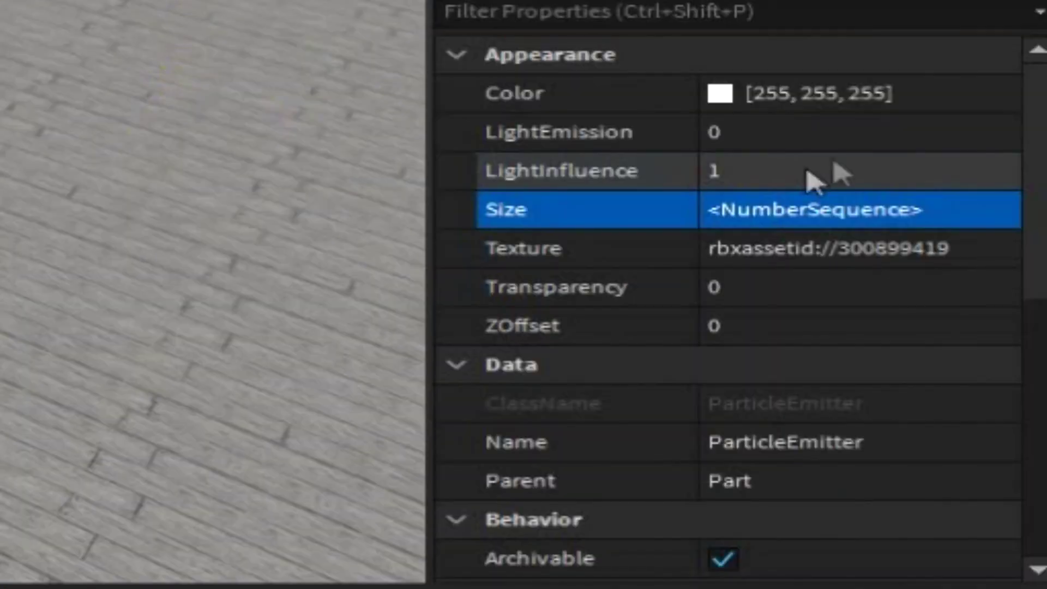
Set the firefly emitter's Speed to 2 and its Lifetime to 10.
click(813, 174)
click(876, 134)
drag(1035, 218, 864, 495)
click(766, 520)
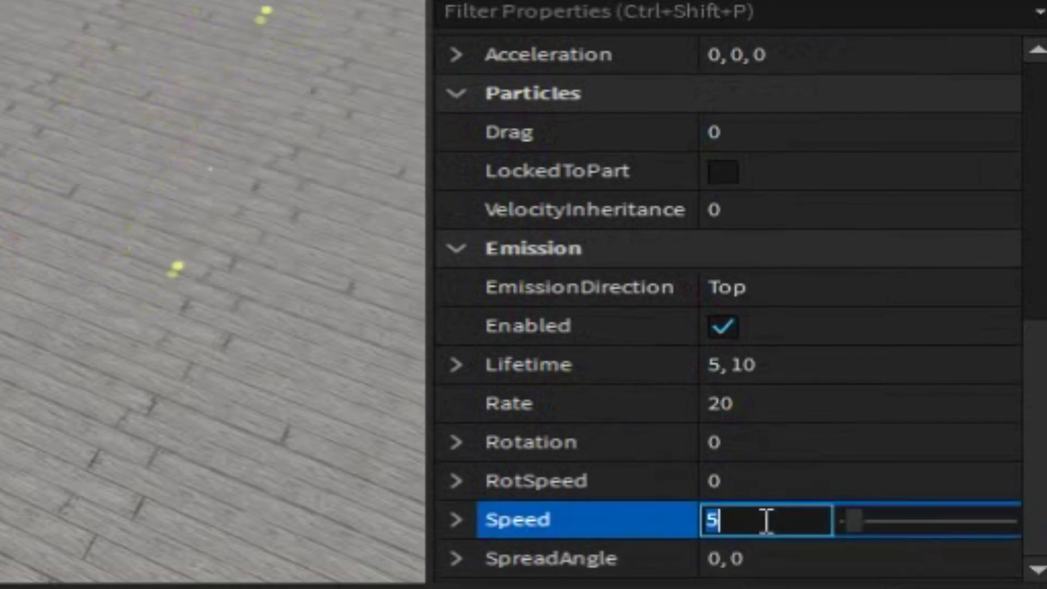
text(2)
key(Return)
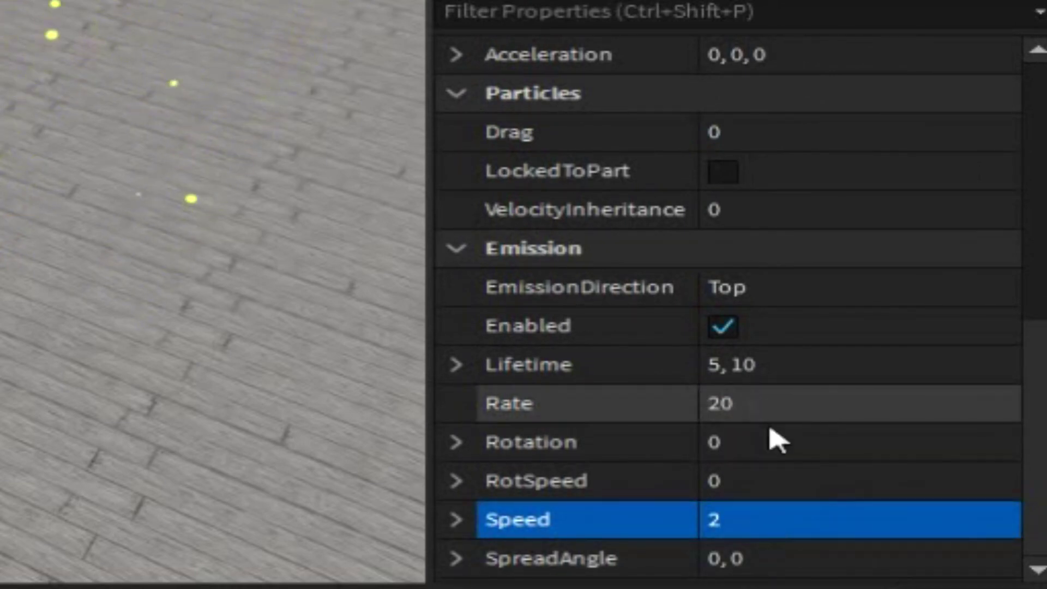
click(787, 365)
text(10)
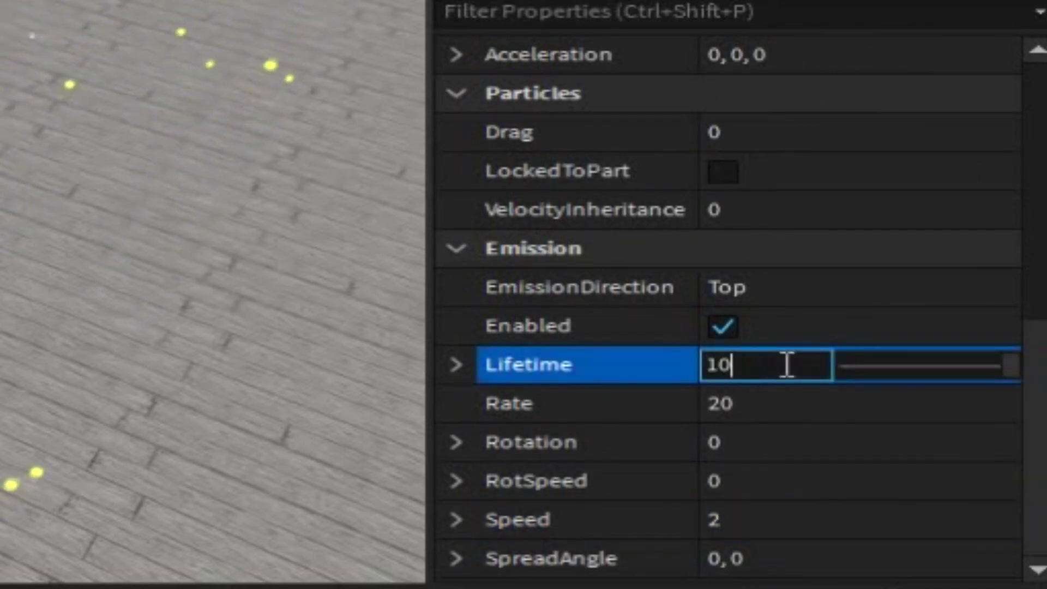
key(Return)
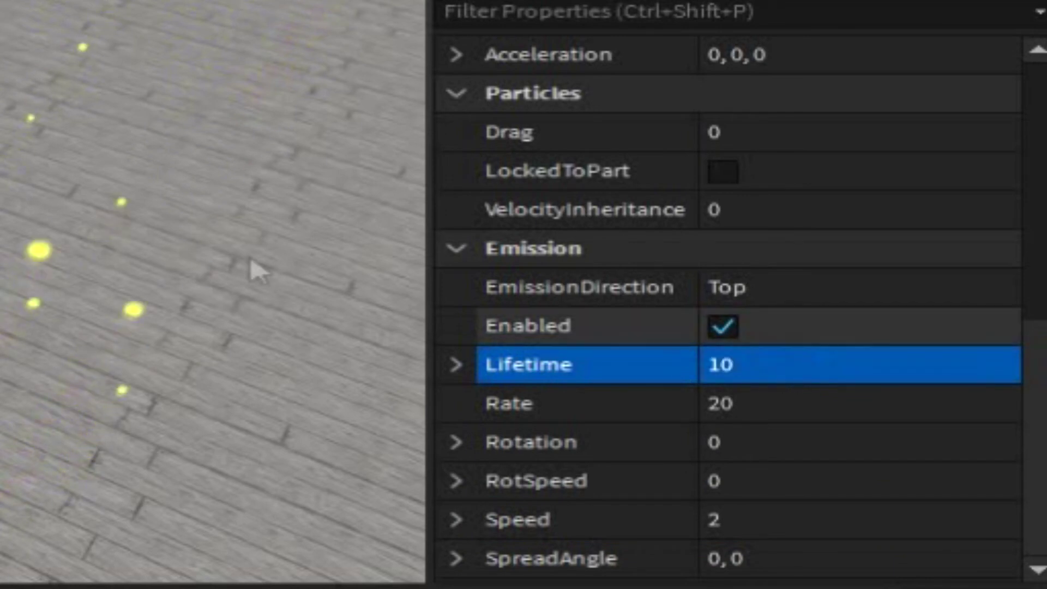
Enlarge the transparent firefly part to about 110 by 149 studs so it covers the green field.
click(8, 265)
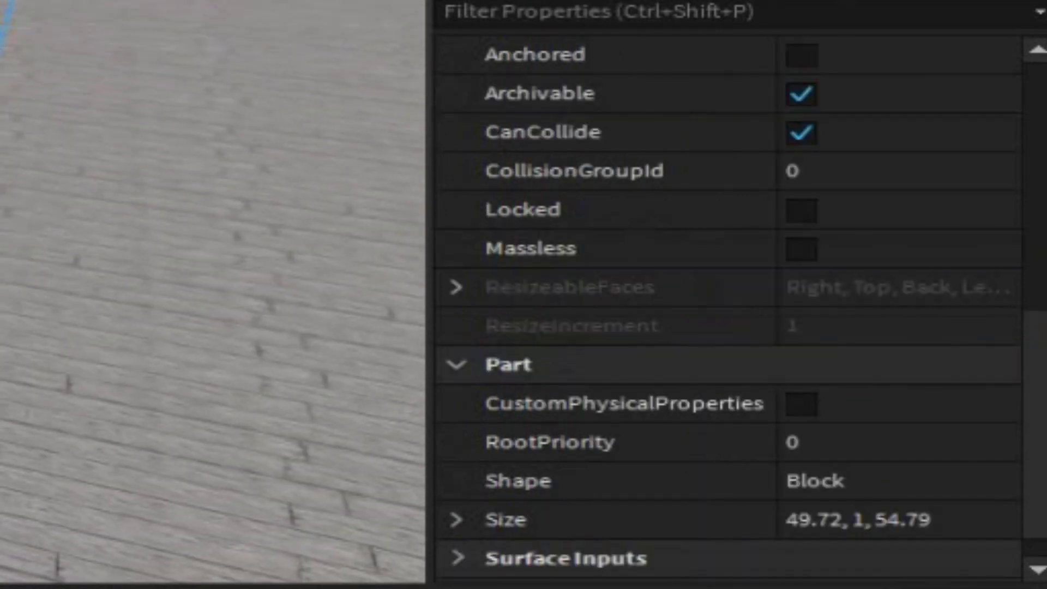
scroll(463, 349, up, 3)
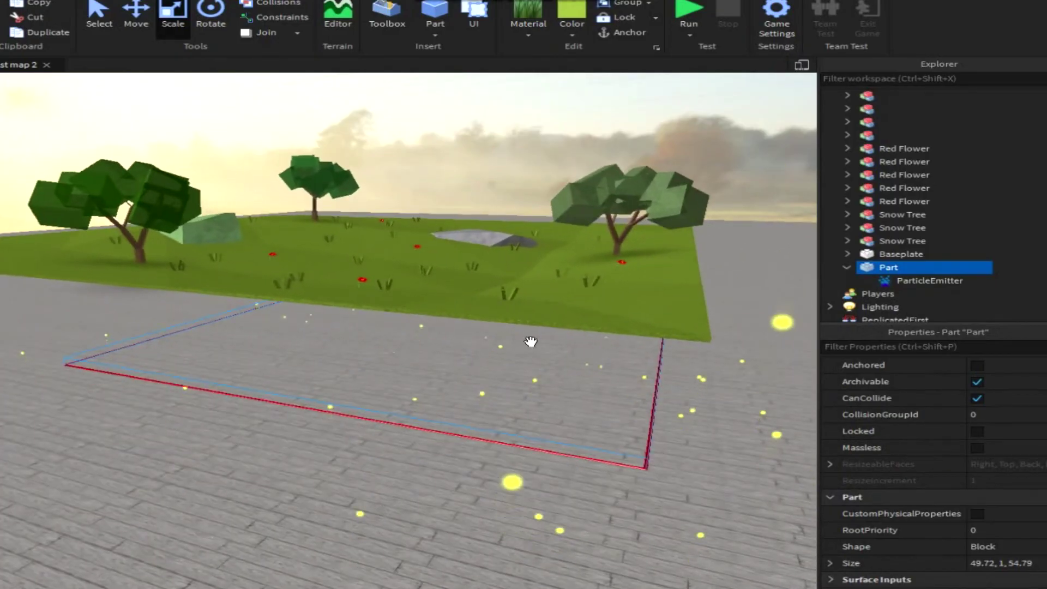
drag(530, 341, 686, 366)
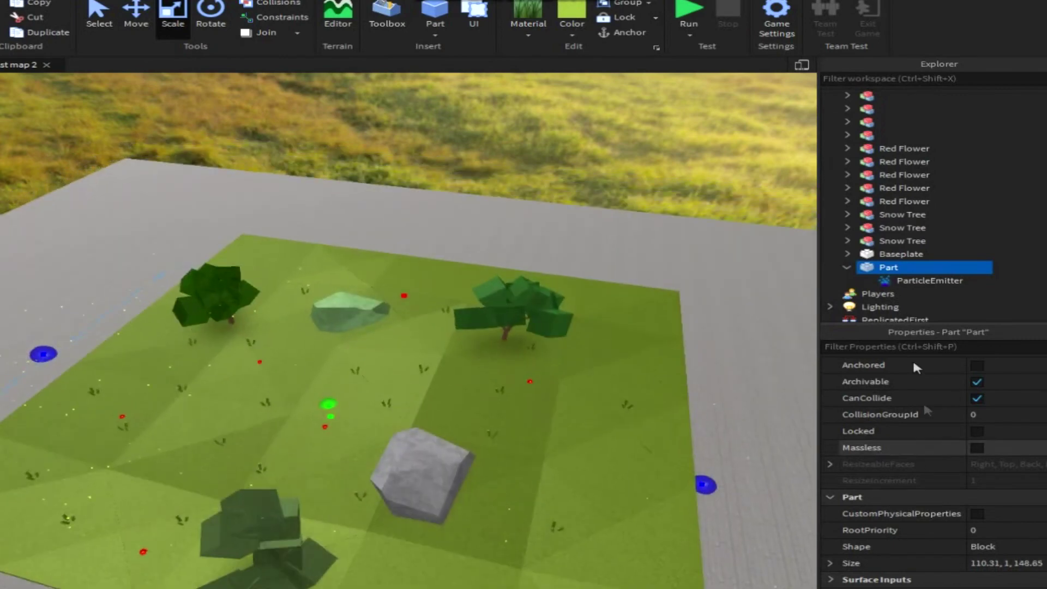
Set the firefly ParticleEmitter's SpreadAngle to -1, 1.
click(926, 280)
scroll(941, 441, down, 10)
click(944, 581)
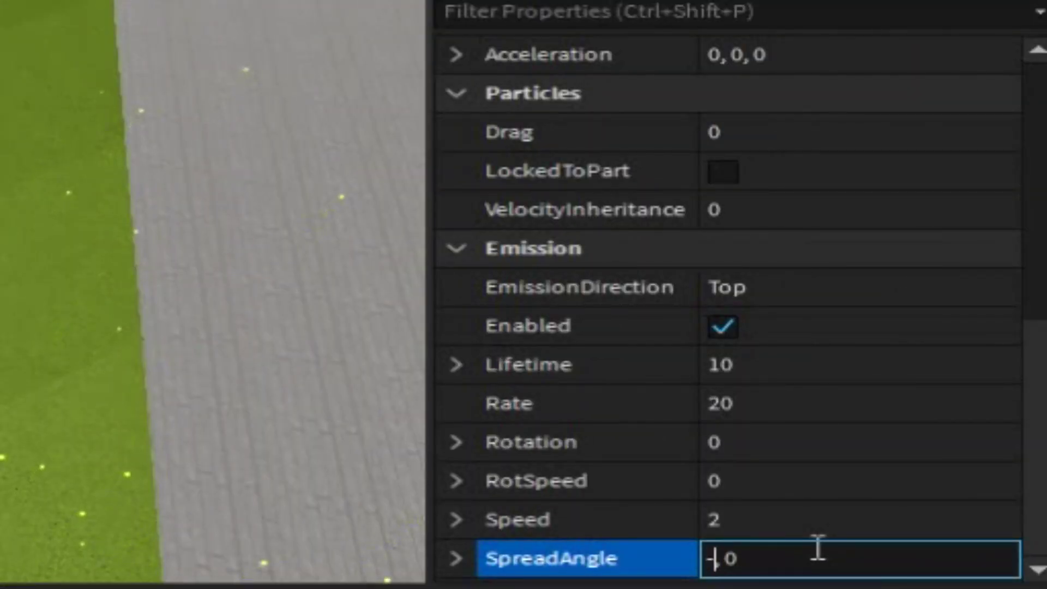
key(BackSpace)
text(1)
key(Return)
Set the firefly emitter's Speed range to 2, 3.
click(782, 515)
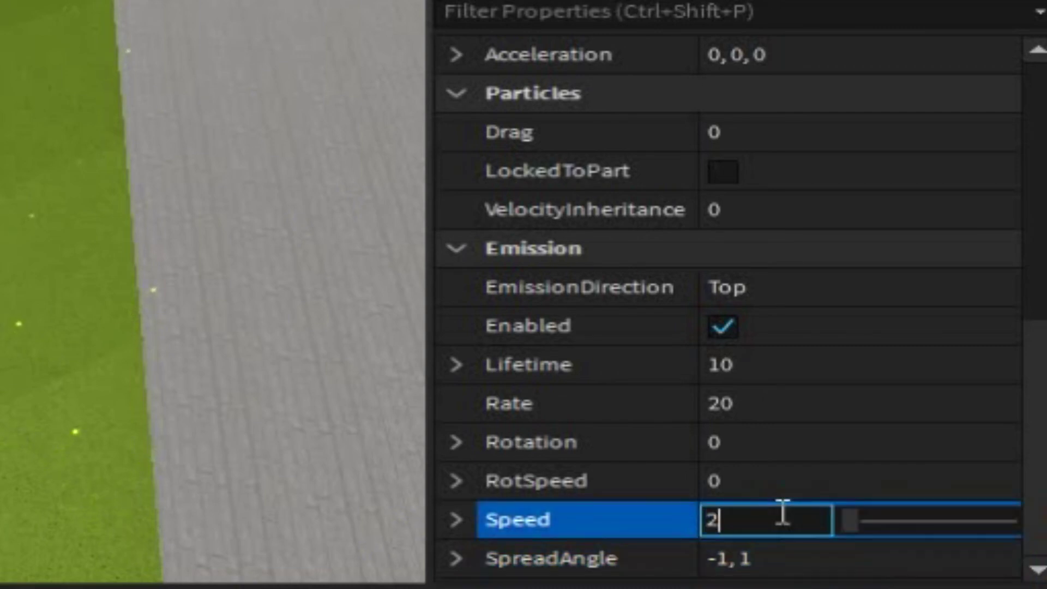
text(,3)
key(Return)
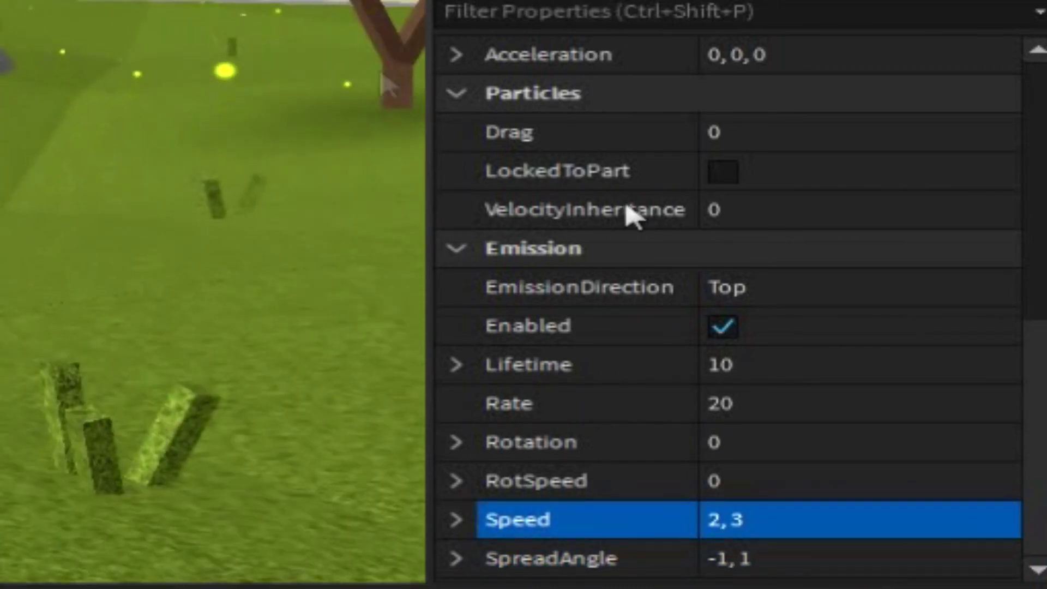
Shape the emitter's Transparency curve high at both ends and lower in between, with a widened envelope around the first middle keypoints.
scroll(815, 202, up, 6)
click(969, 286)
click(999, 296)
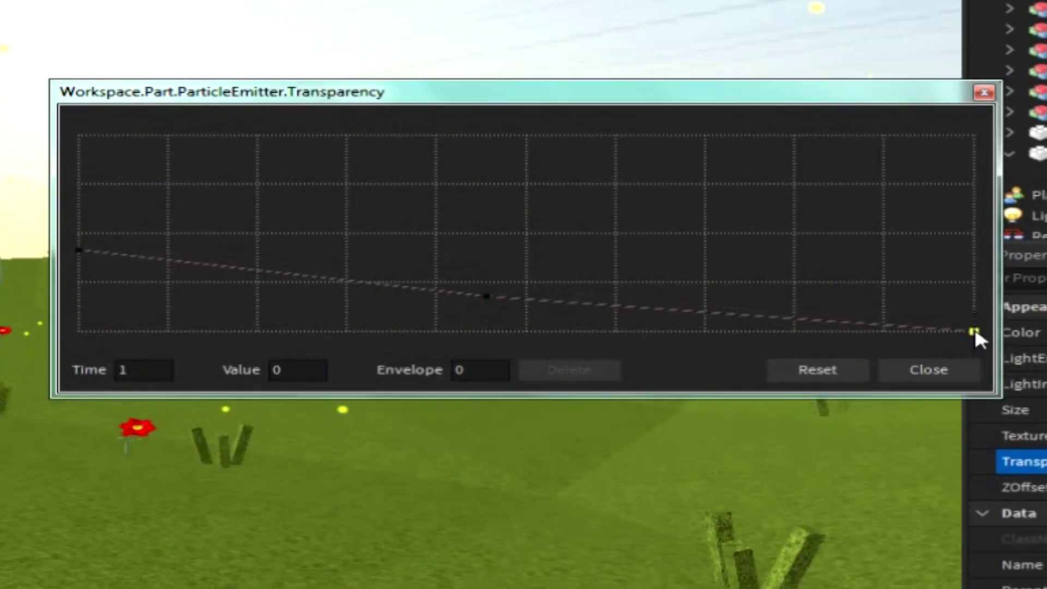
drag(496, 231, 474, 233)
click(179, 244)
click(79, 251)
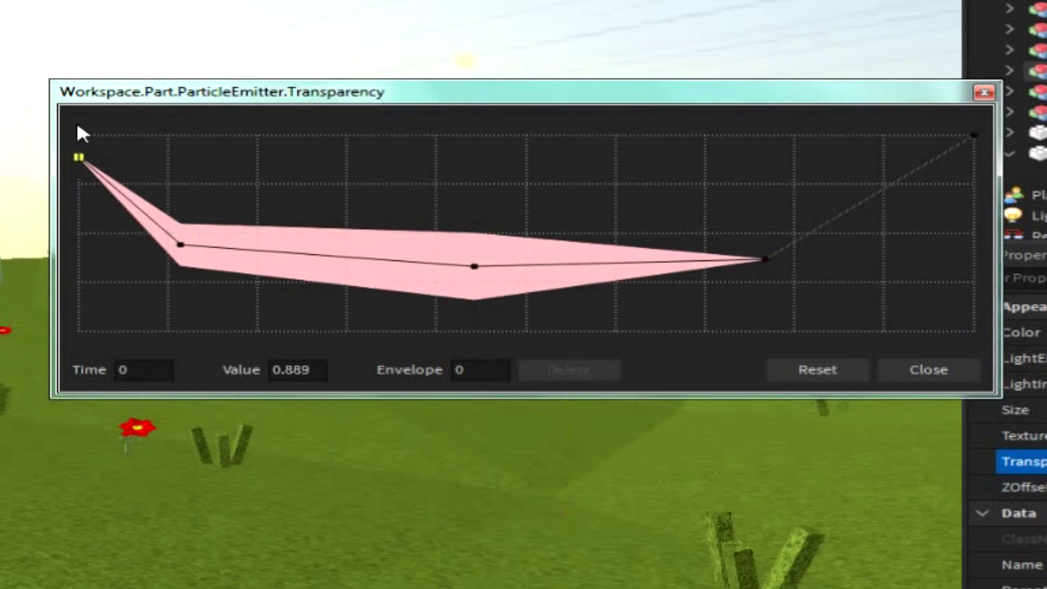
click(983, 93)
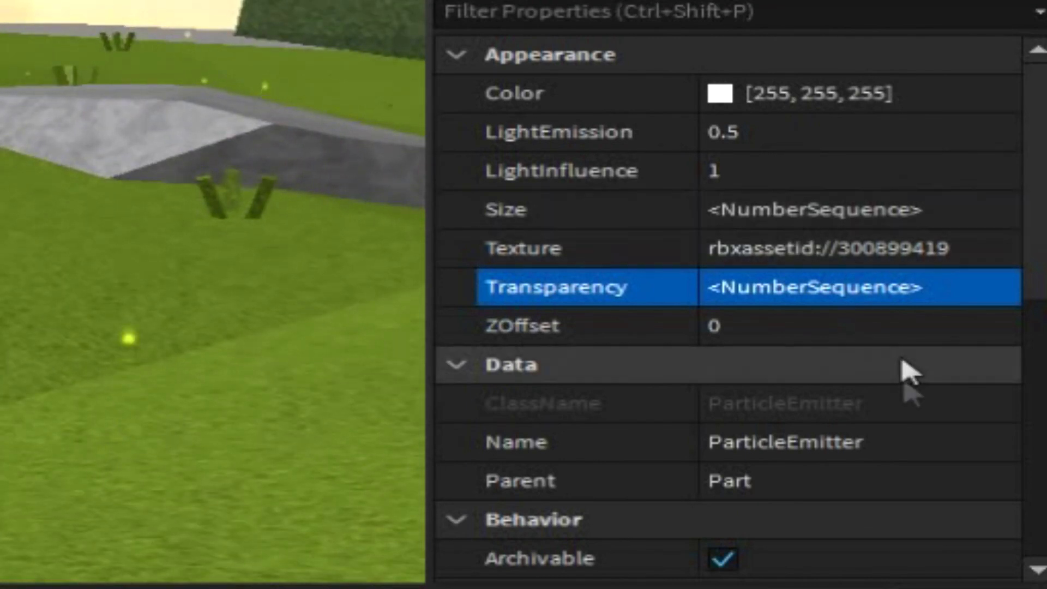
Set the firefly emitter's Speed range to 1, 2.
scroll(907, 374, down, 5)
click(745, 523)
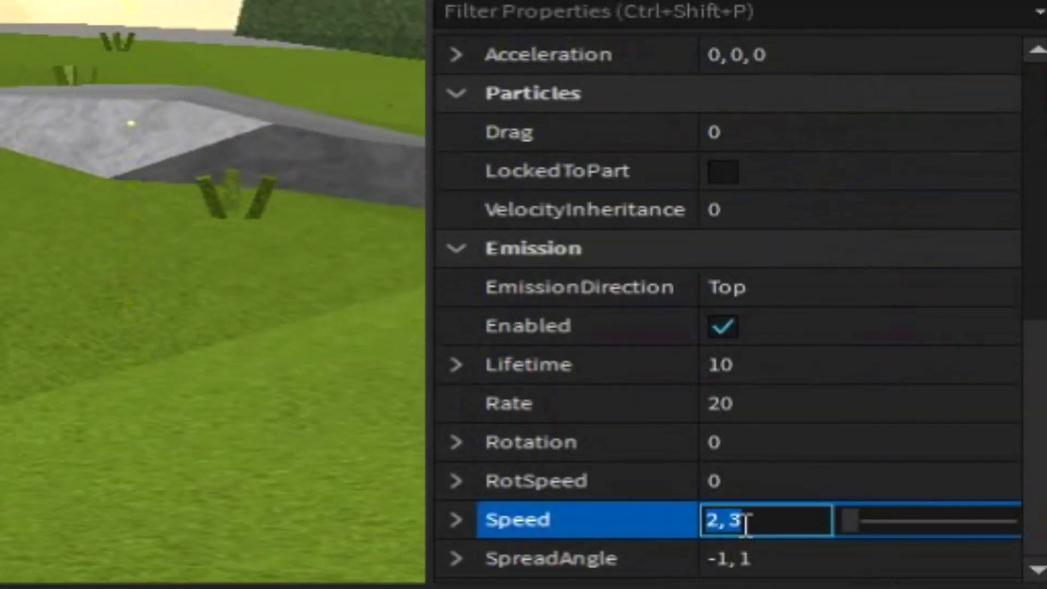
key(Return)
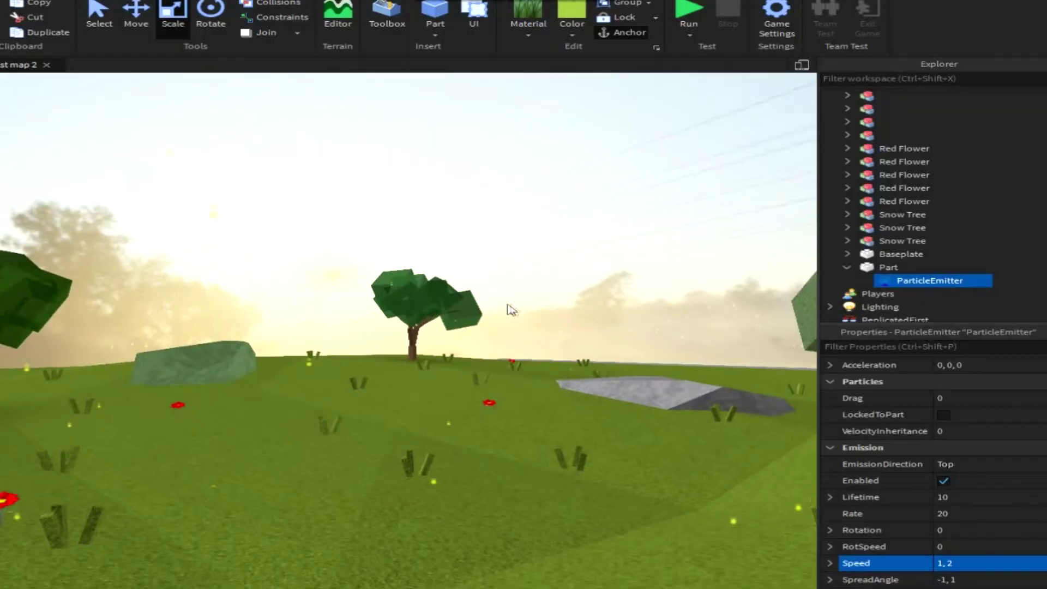
key(s)
key(a)
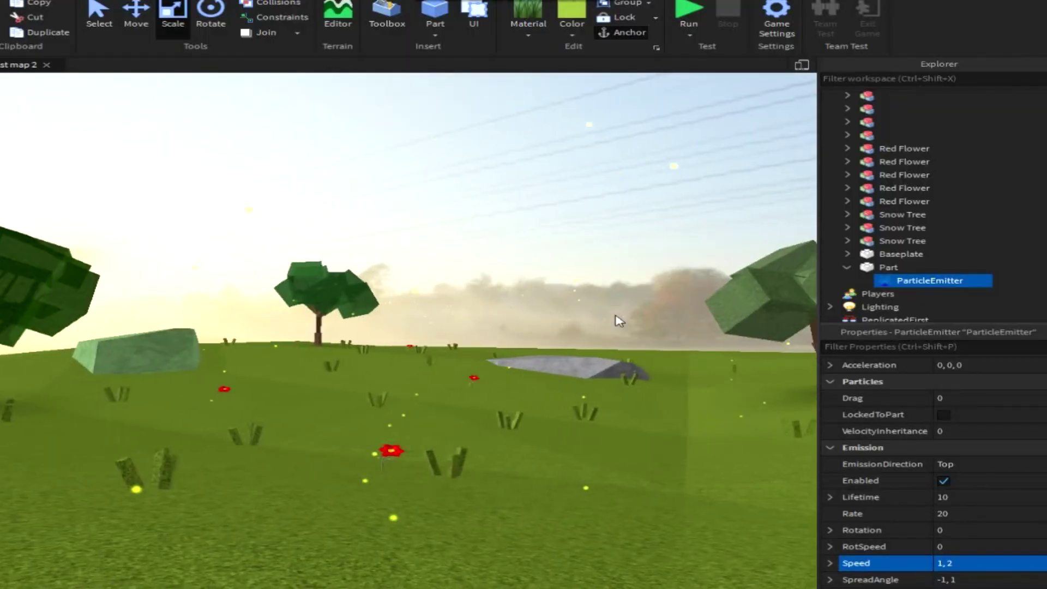
Add a BlurEffect to Lighting and set its Size to 4.
scroll(927, 249, down, 3)
right_click(879, 149)
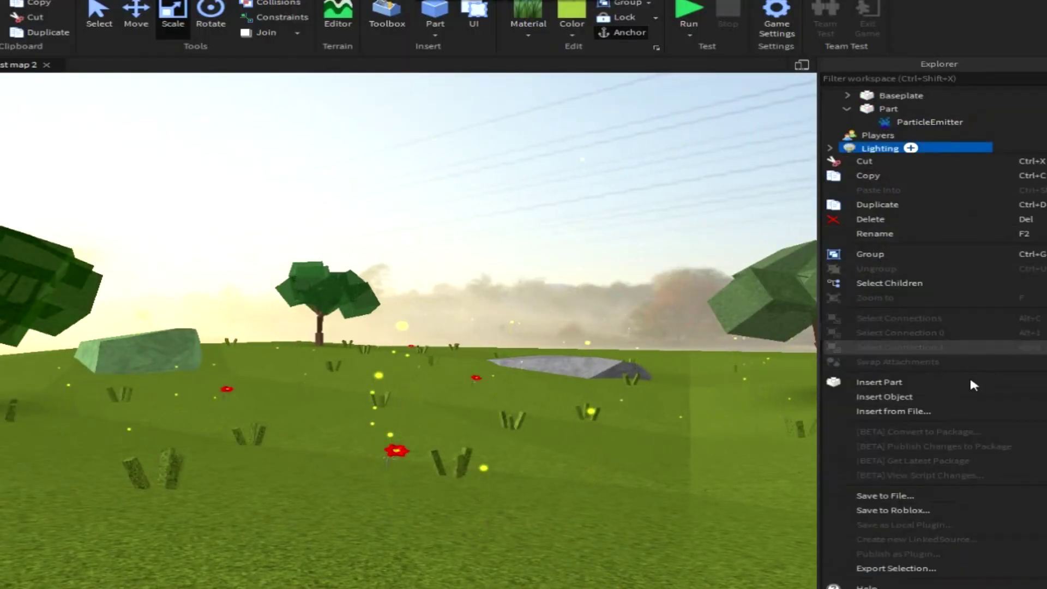
mouse_move(923, 401)
click(565, 115)
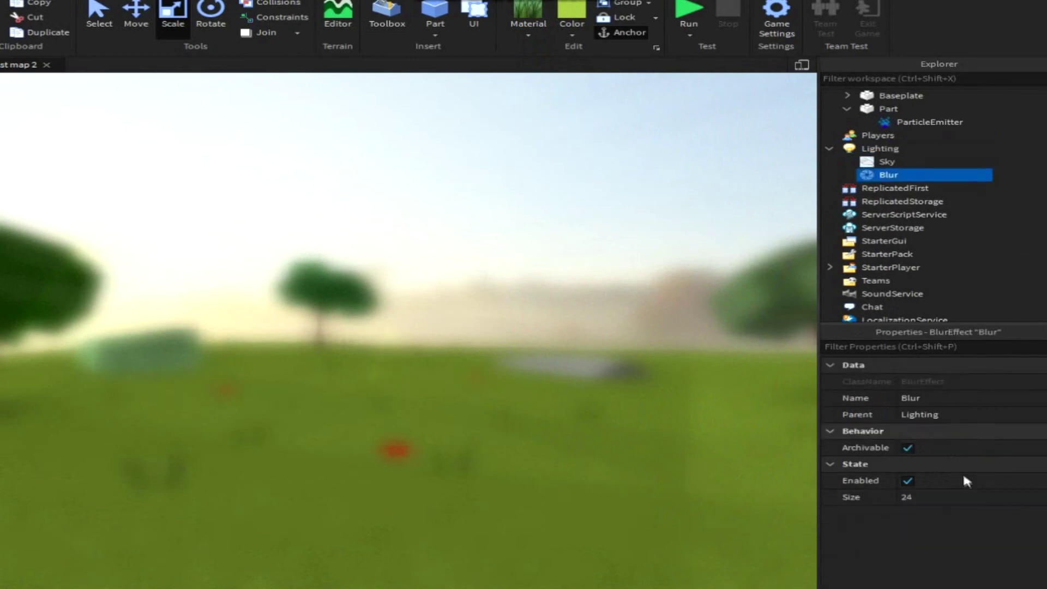
text(4)
key(Return)
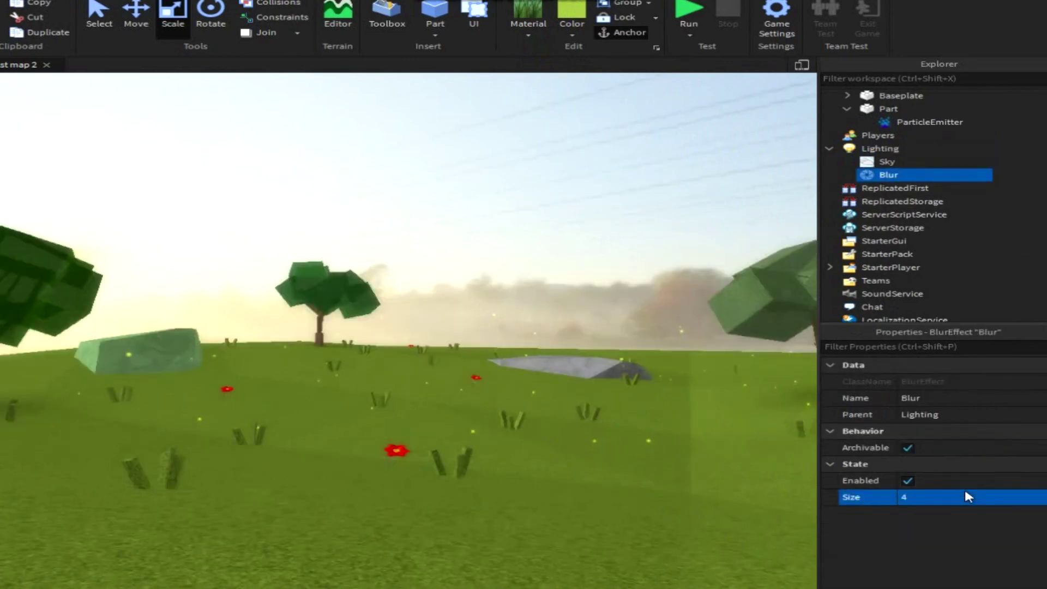
Add a ColorCorrectionEffect to Lighting with Saturation 0.5, Contrast 0.4 and Brightness 0.1.
right_click(878, 150)
mouse_move(921, 394)
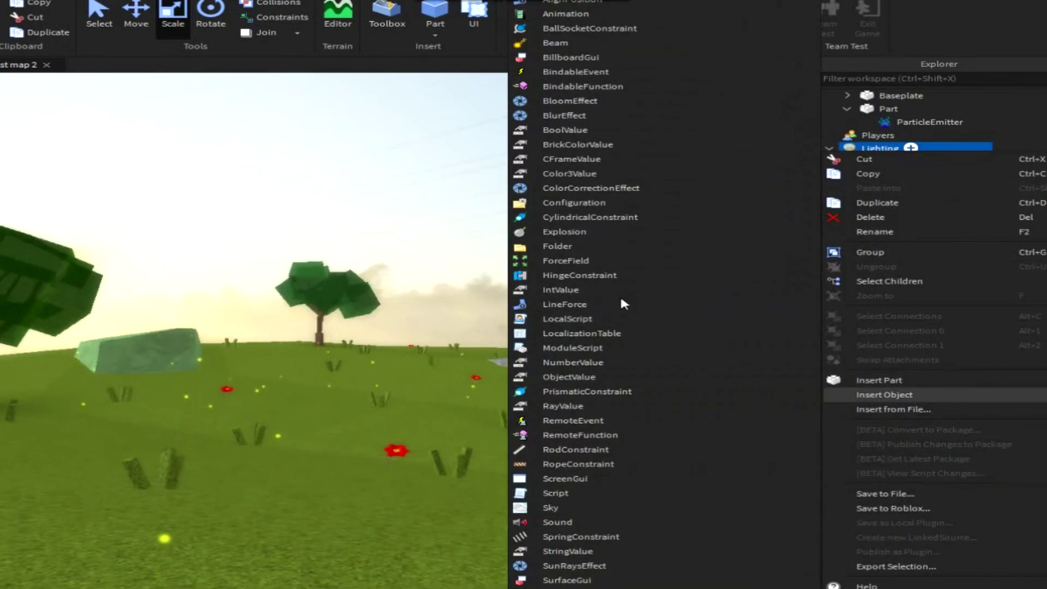
click(556, 188)
click(872, 188)
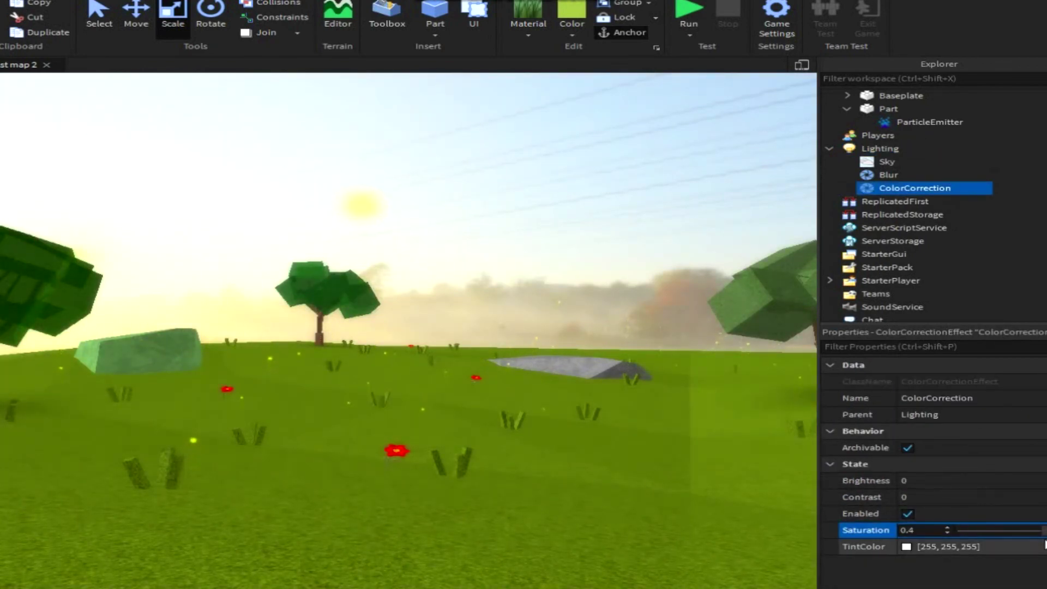
click(1028, 497)
mouse_move(1029, 498)
mouse_down()
mouse_move(1044, 507)
mouse_move(1029, 483)
mouse_up()
Choose a pale yellow TintColor of 255, 249, 155 for the ColorCorrection effect.
middle_drag(665, 360, 663, 357)
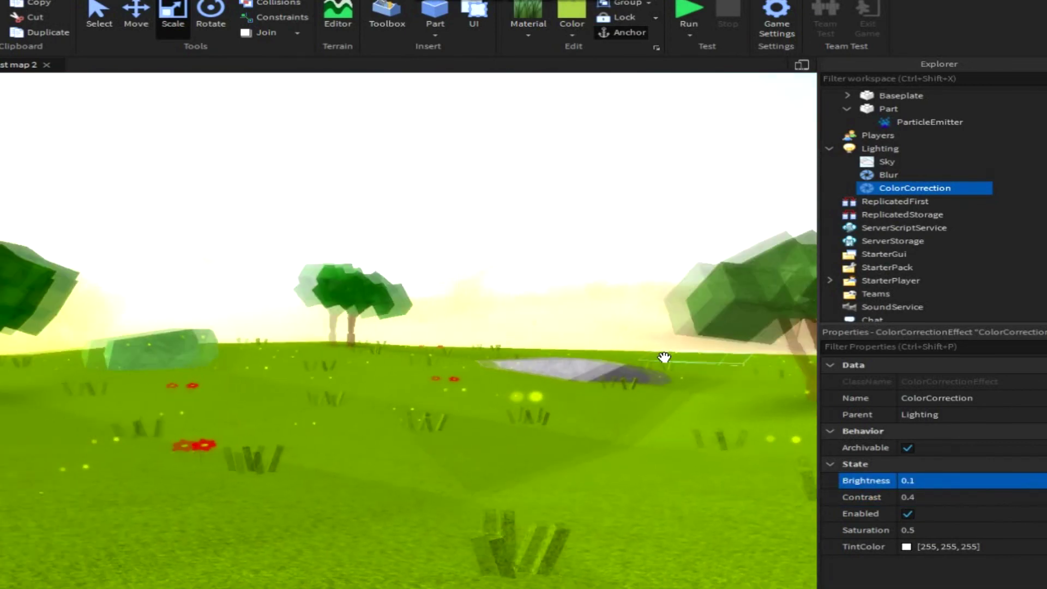
scroll(665, 360, up, 10)
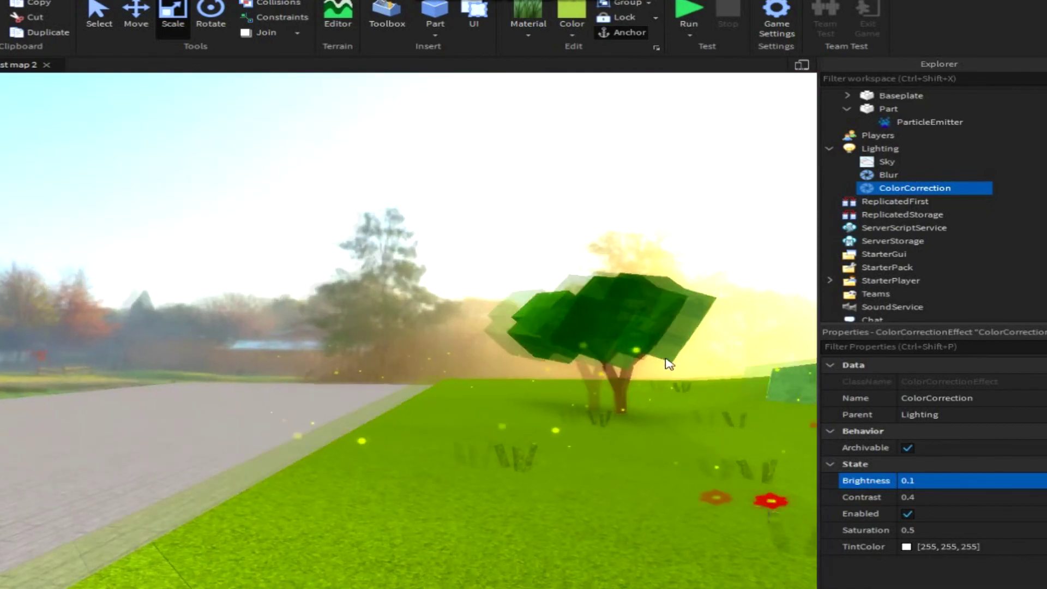
scroll(665, 362, down, 10)
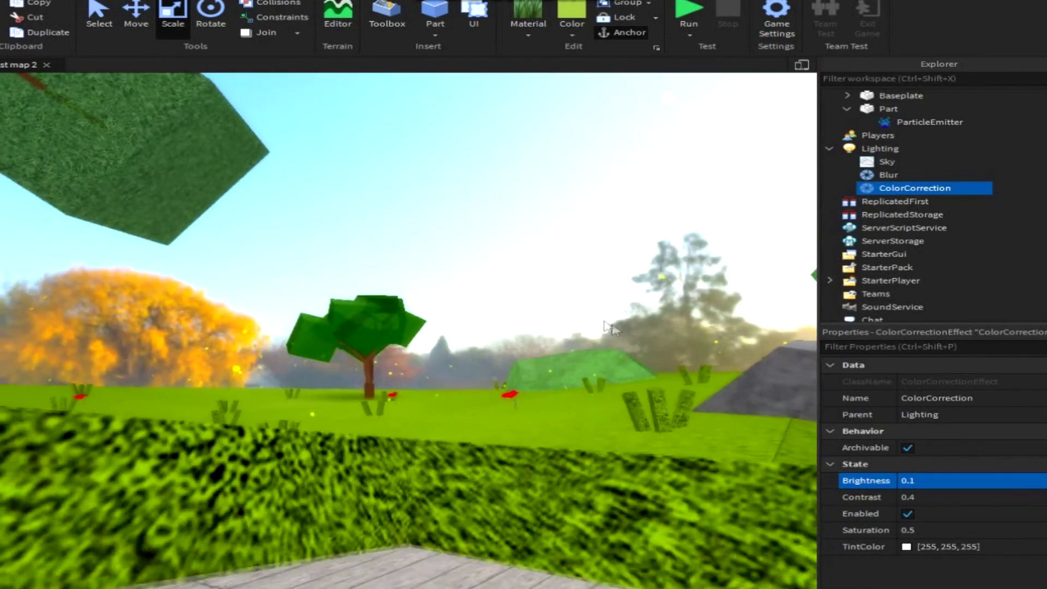
click(605, 327)
right_drag(605, 327, 589, 329)
click(907, 188)
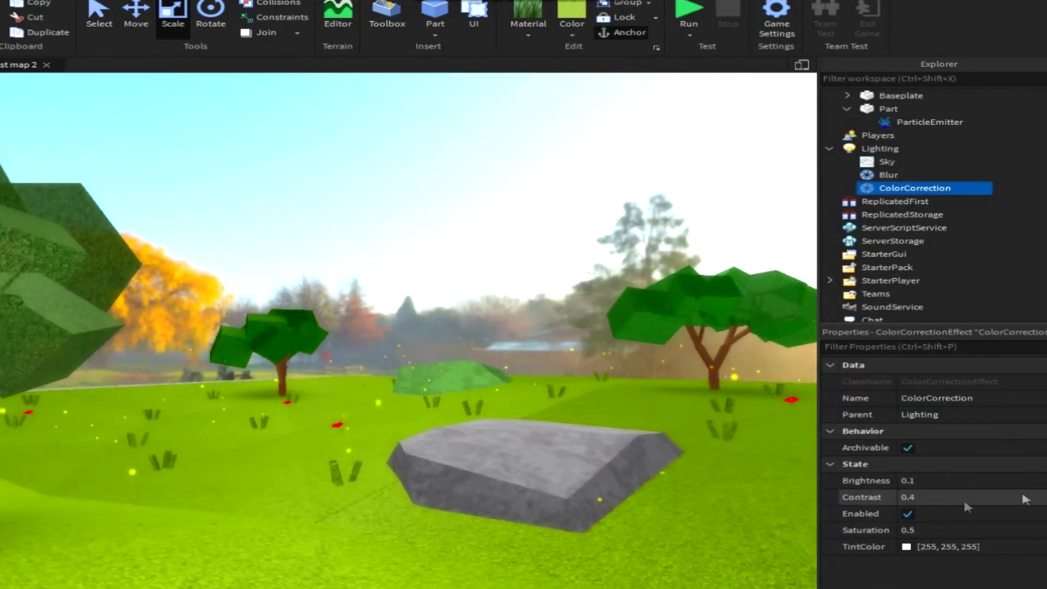
click(906, 546)
click(661, 238)
click(671, 259)
drag(671, 279, 671, 253)
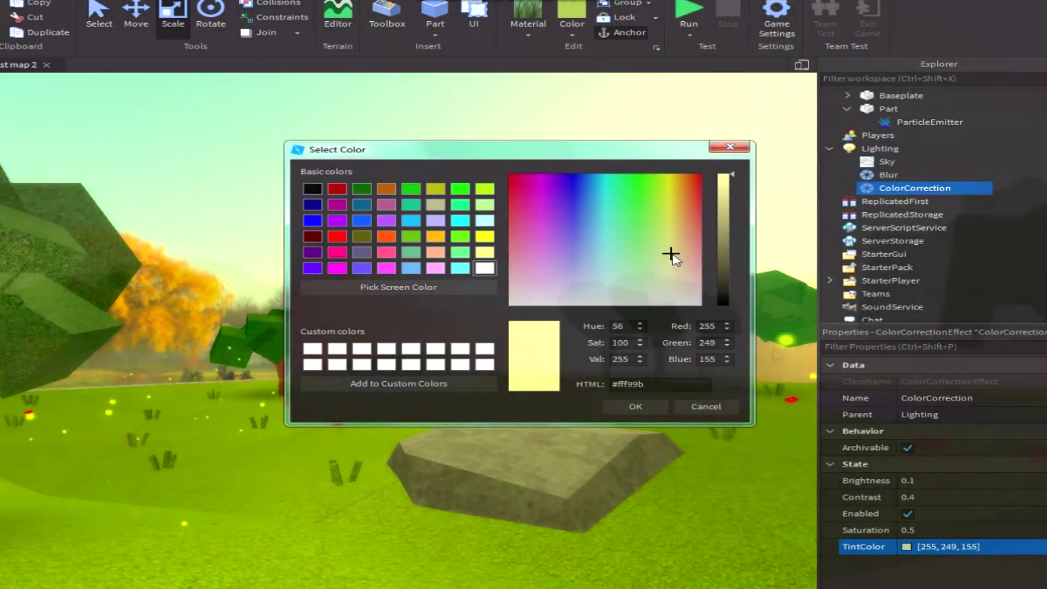